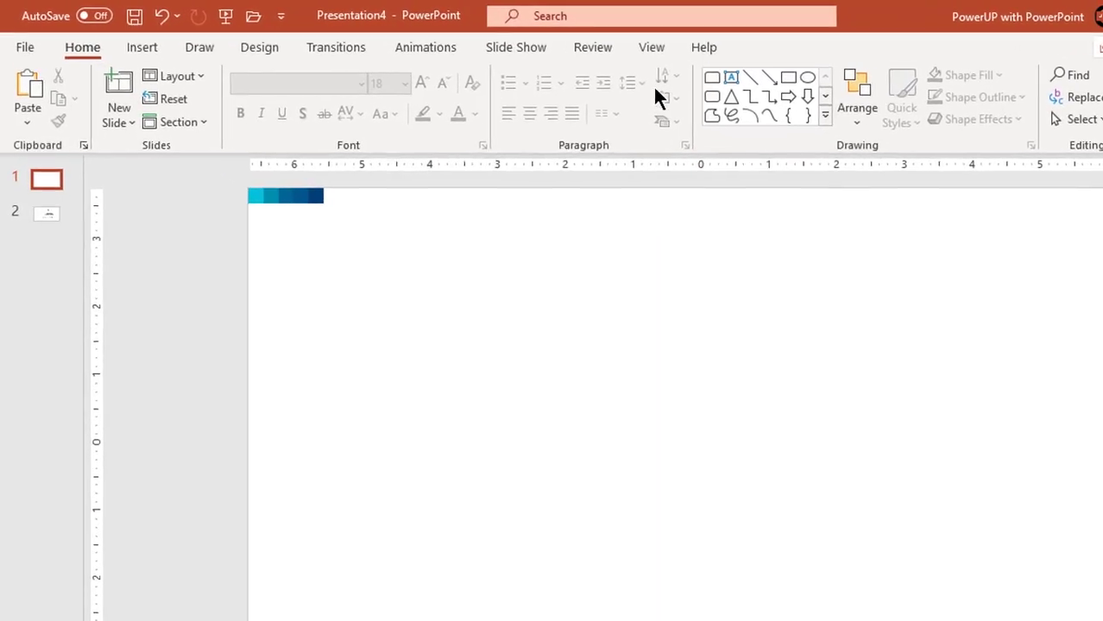
Show the drawing guides on the slide.
{"action": "left_click", "coordinate": [688, 53]}
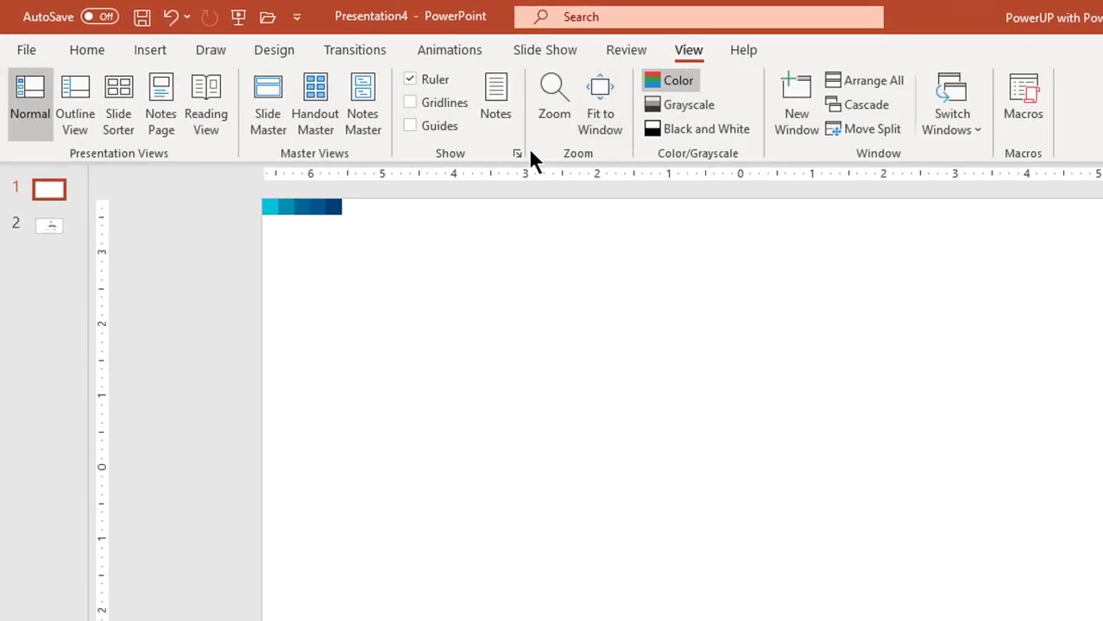
{"action": "left_click", "coordinate": [420, 129]}
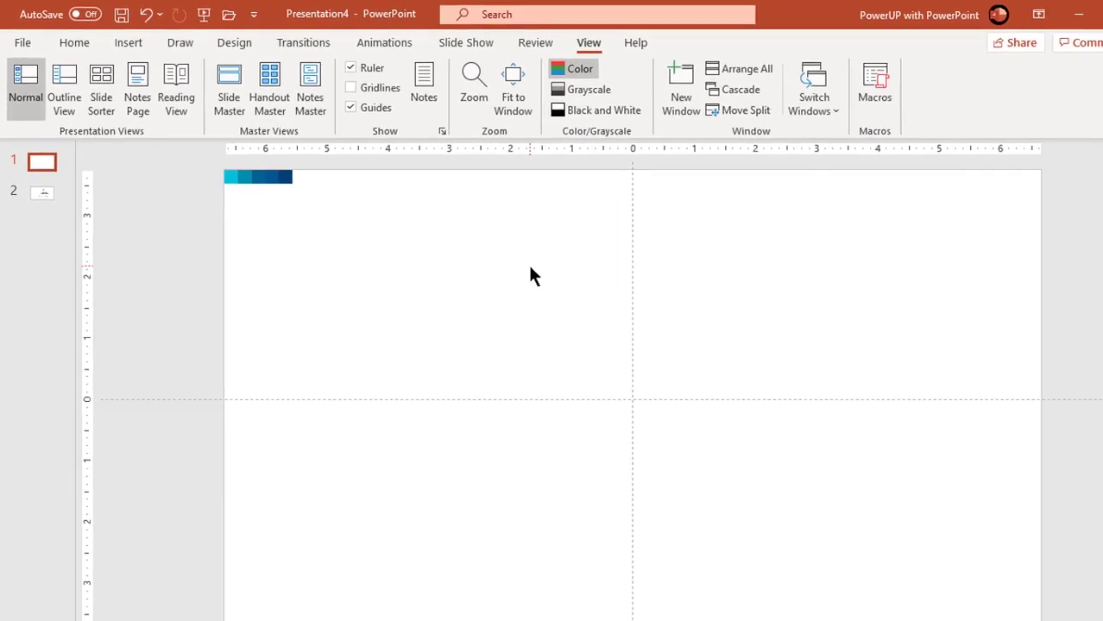
Give the slide background a linear gradient fill running diagonally at 135°.
{"action": "right_click", "coordinate": [620, 320]}
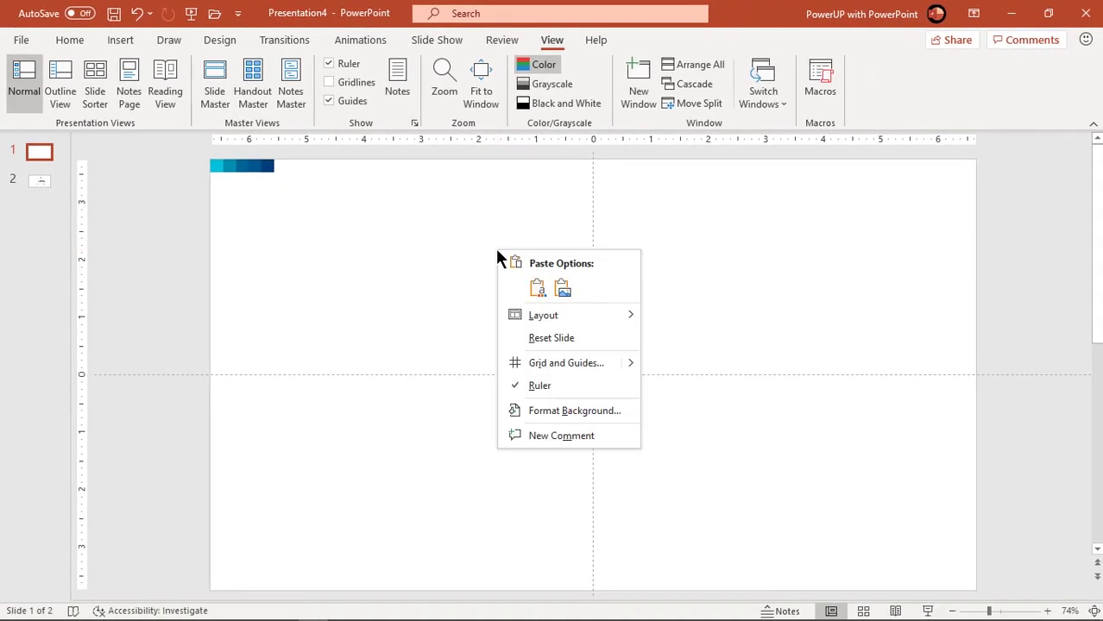
{"action": "left_click", "coordinate": [541, 410]}
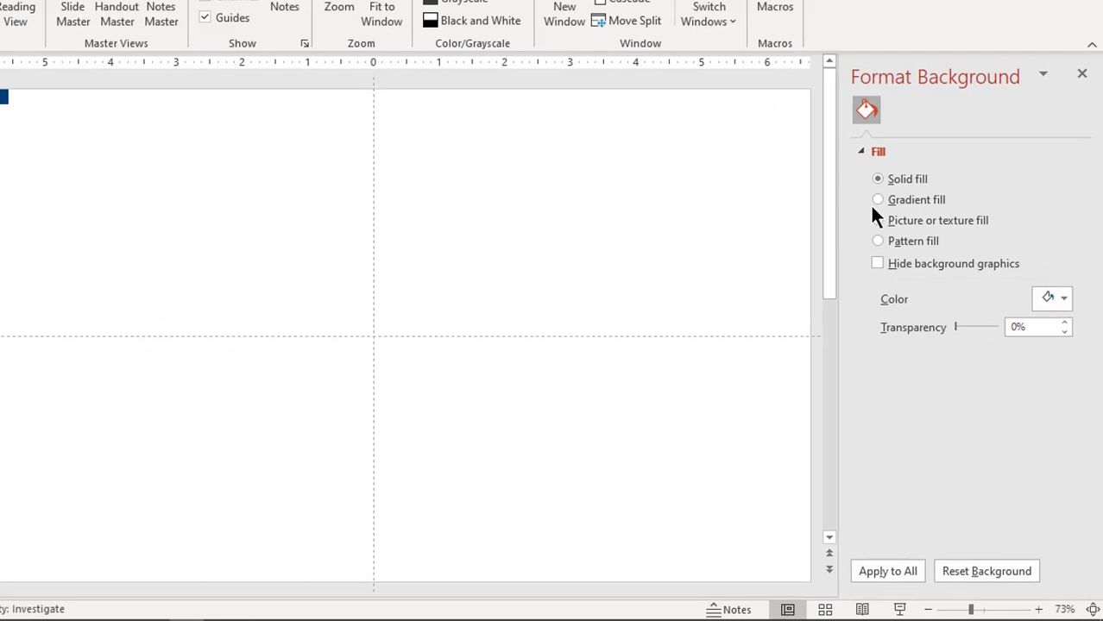
{"action": "left_click", "coordinate": [884, 195]}
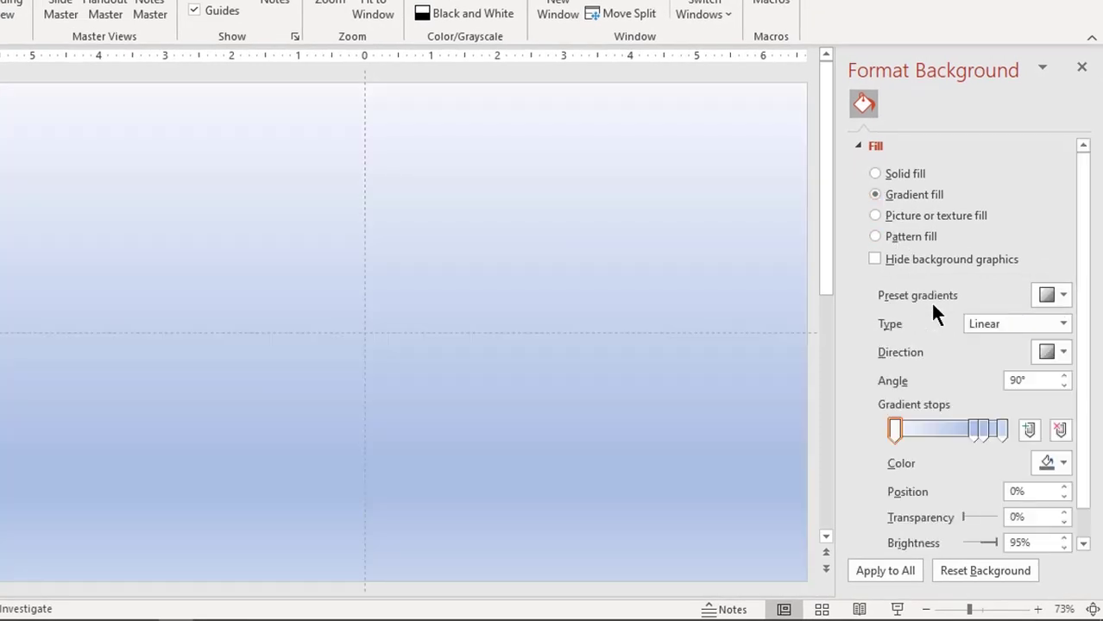
{"action": "left_click", "coordinate": [1059, 354]}
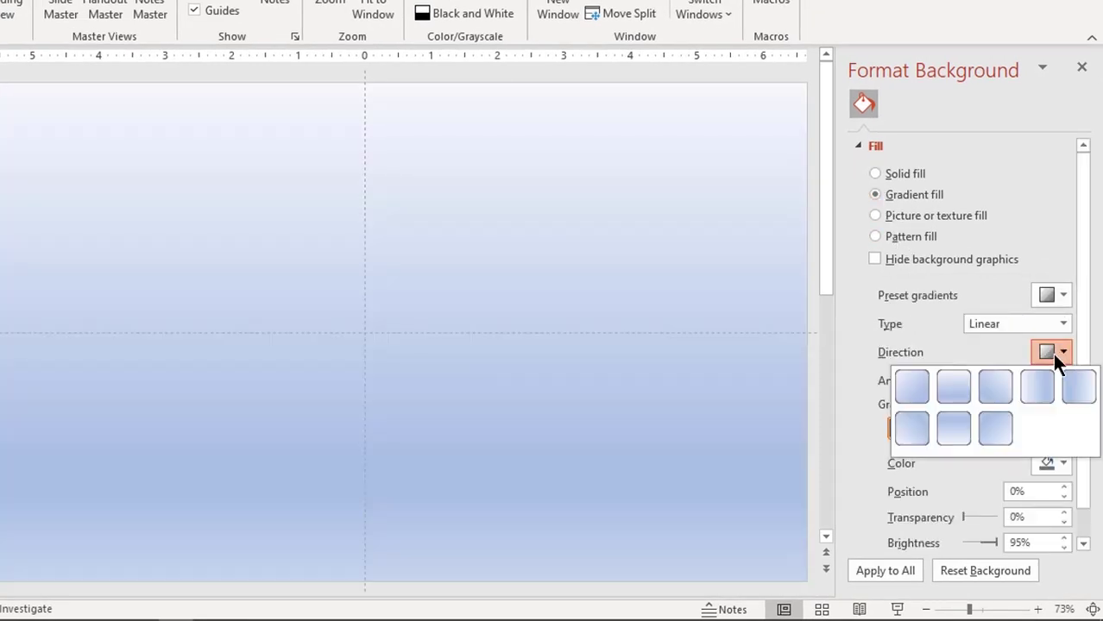
{"action": "left_click", "coordinate": [999, 379]}
Remove the two middle background gradient stops and set the first stop's color to white.
{"action": "left_click", "coordinate": [988, 432]}
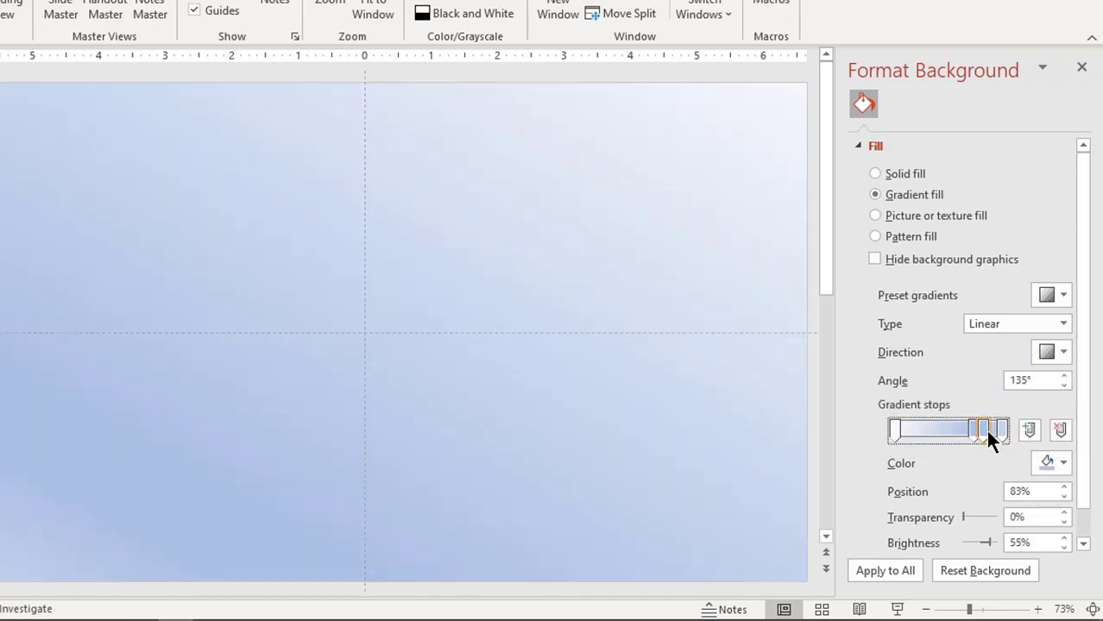
{"action": "left_click", "coordinate": [1060, 431]}
{"action": "left_click", "coordinate": [1060, 431]}
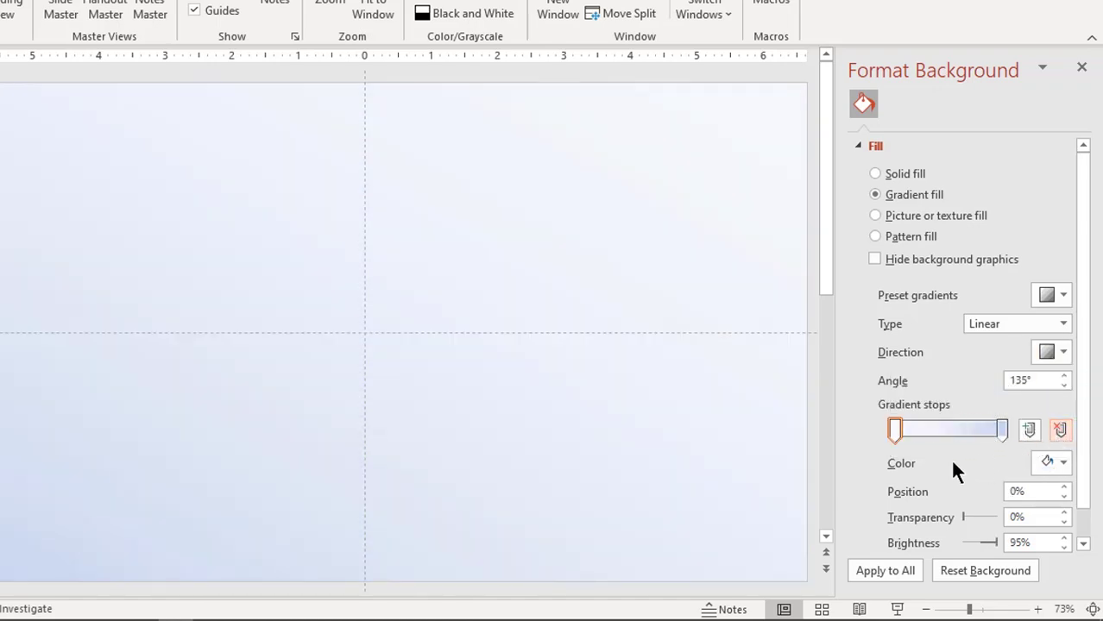
{"action": "left_click", "coordinate": [897, 433]}
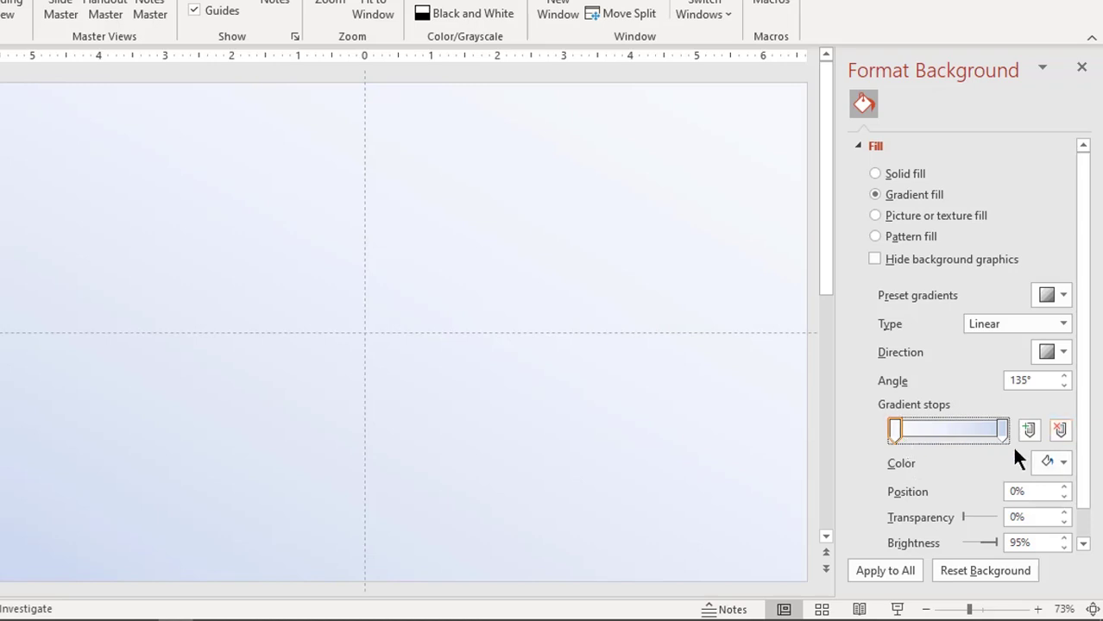
{"action": "left_click", "coordinate": [1058, 463]}
{"action": "left_click", "coordinate": [944, 261]}
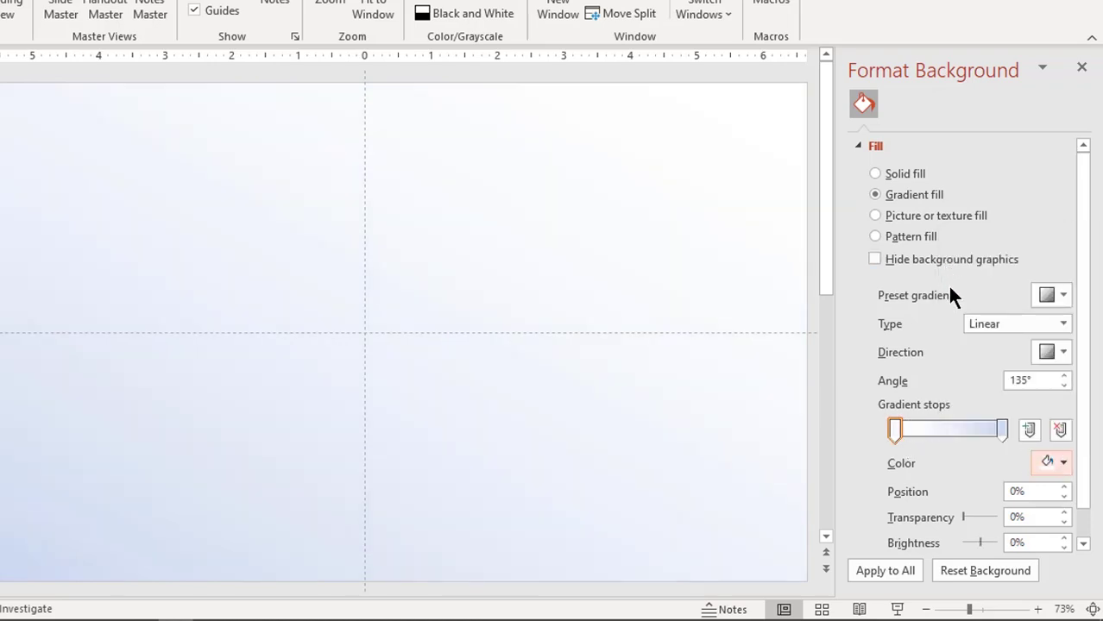
Set the last background gradient stop to custom color #8599A3 and move it to position 94%.
{"action": "left_click", "coordinate": [1001, 428]}
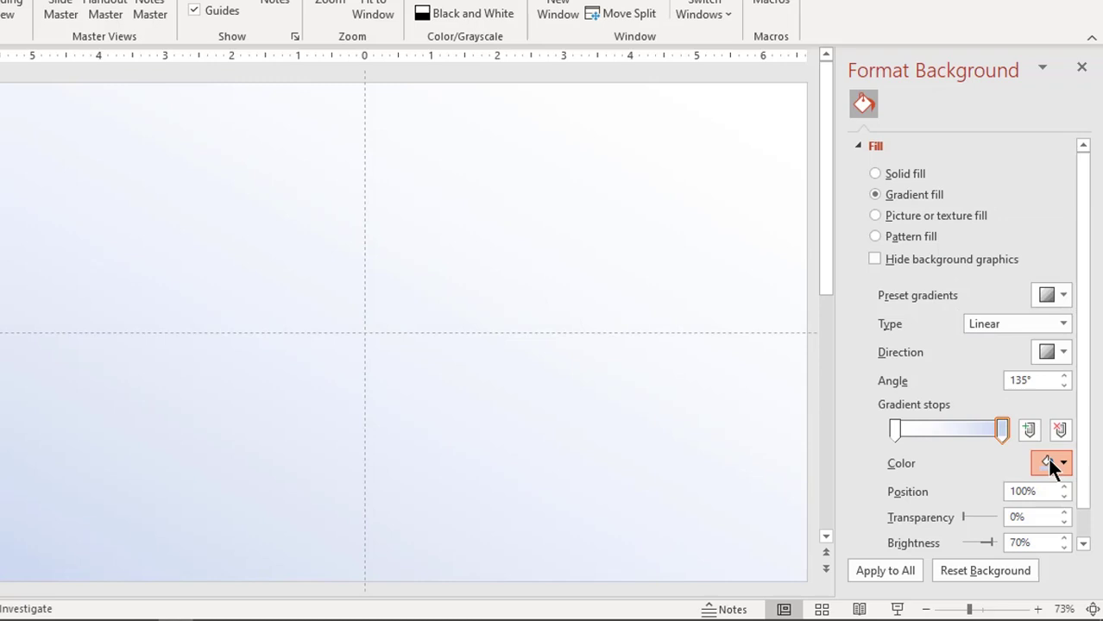
{"action": "left_click", "coordinate": [1050, 459]}
{"action": "left_click", "coordinate": [1002, 419]}
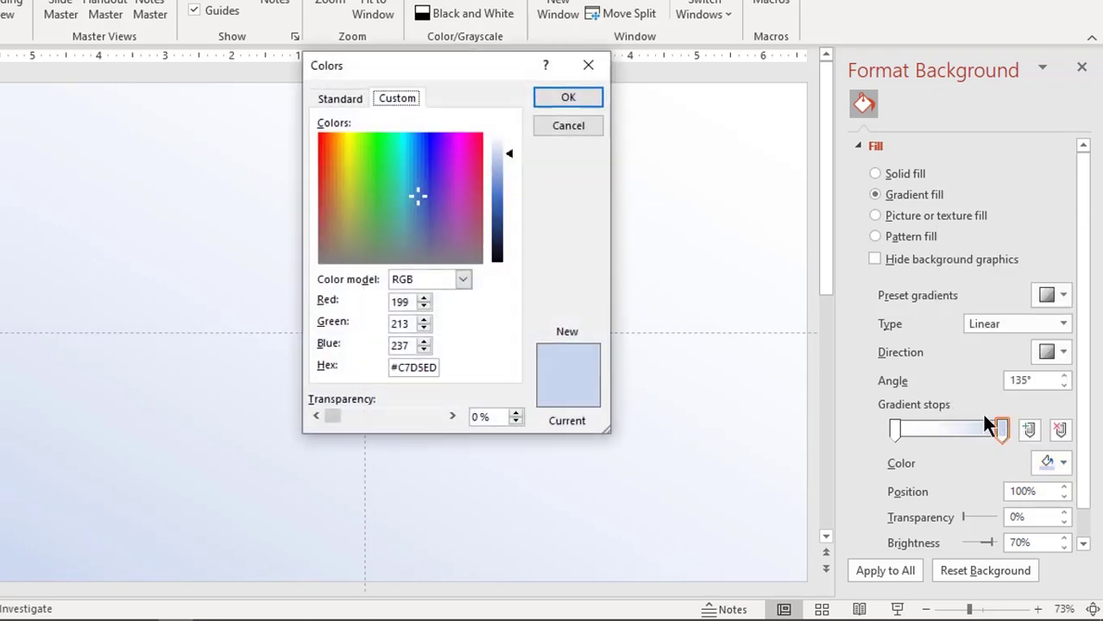
{"action": "left_click", "coordinate": [407, 243]}
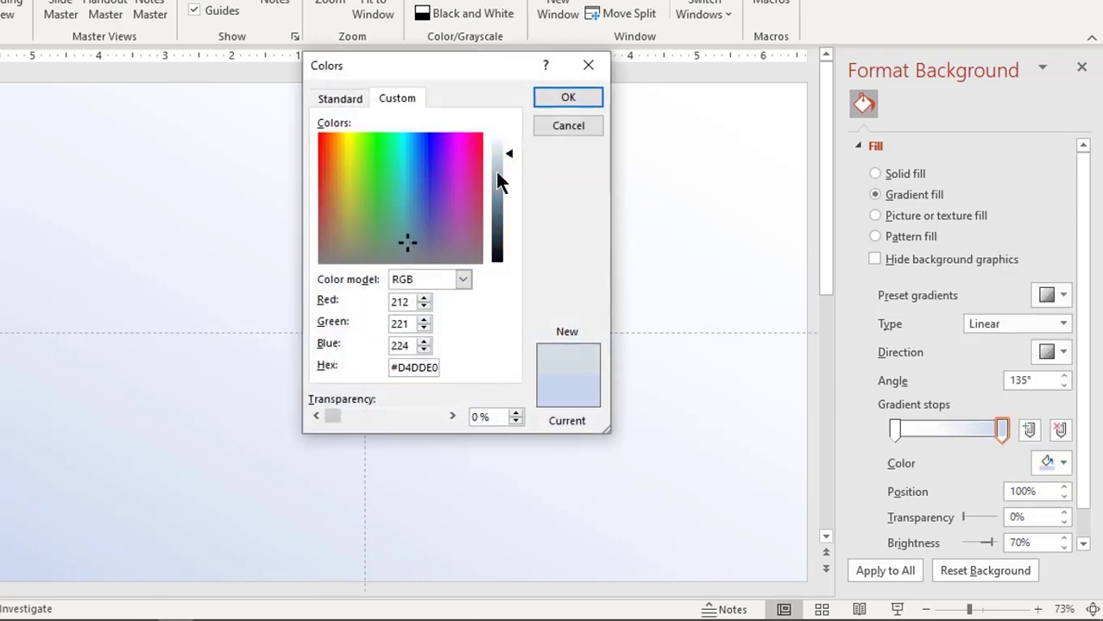
{"action": "left_click", "coordinate": [497, 172]}
{"action": "left_click", "coordinate": [499, 178]}
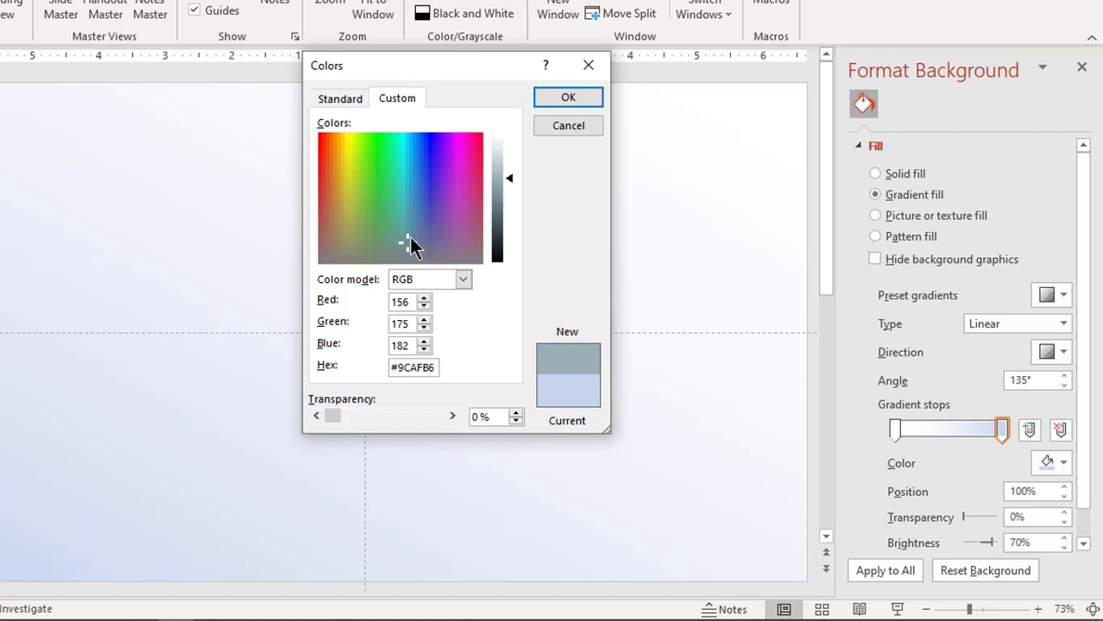
{"action": "left_click_drag", "start_coordinate": [410, 246], "coordinate": [411, 249]}
{"action": "left_click", "coordinate": [497, 188]}
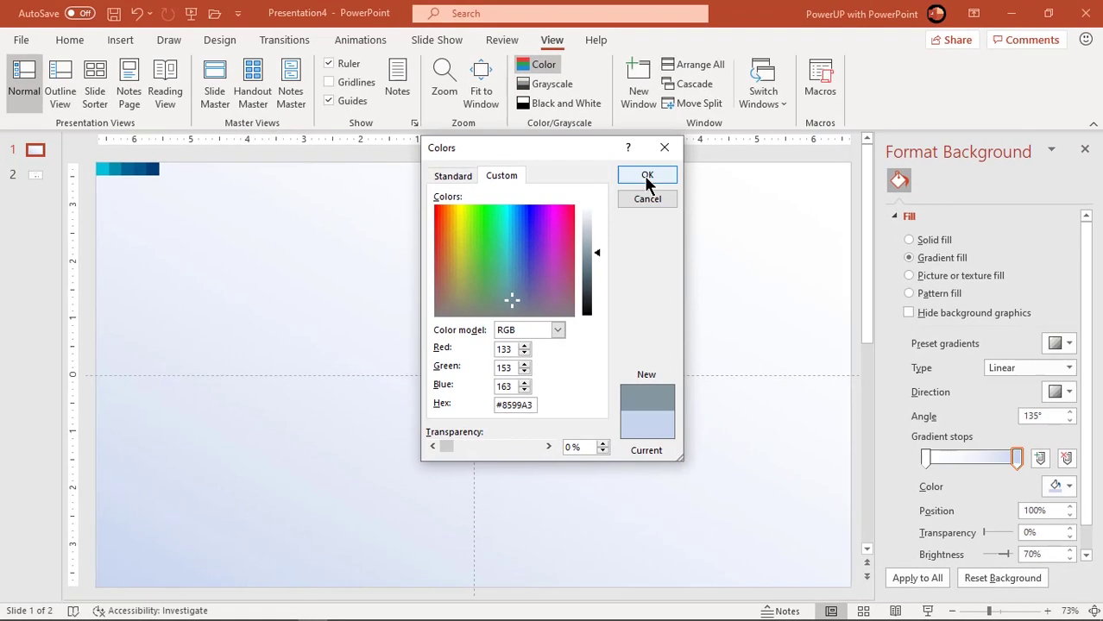
{"action": "left_click", "coordinate": [568, 96]}
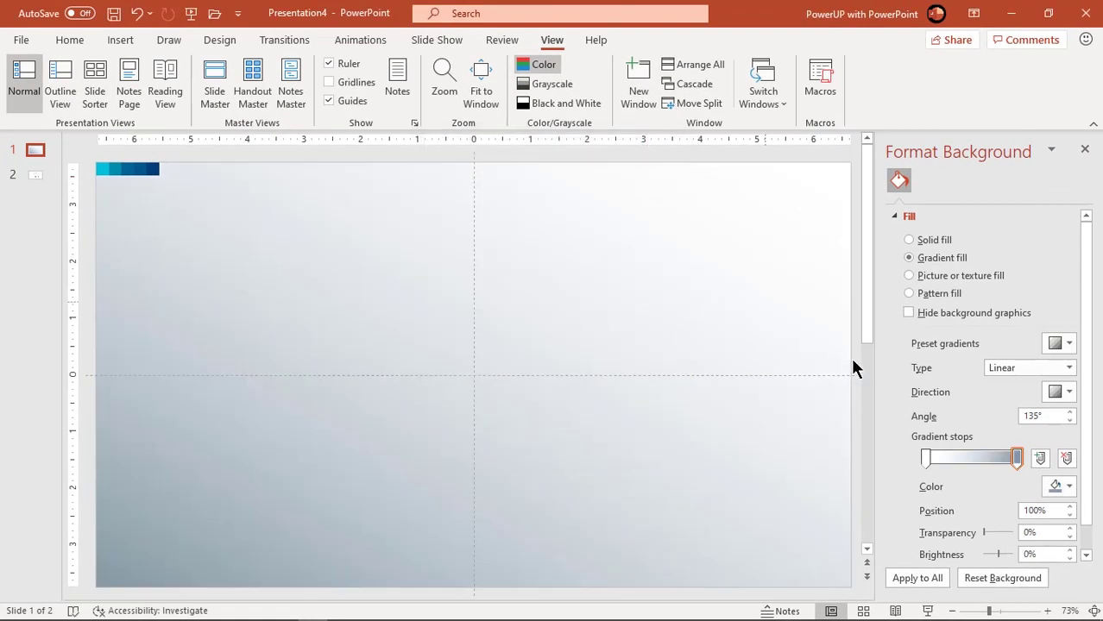
{"action": "left_click_drag", "start_coordinate": [1015, 461], "coordinate": [1009, 461]}
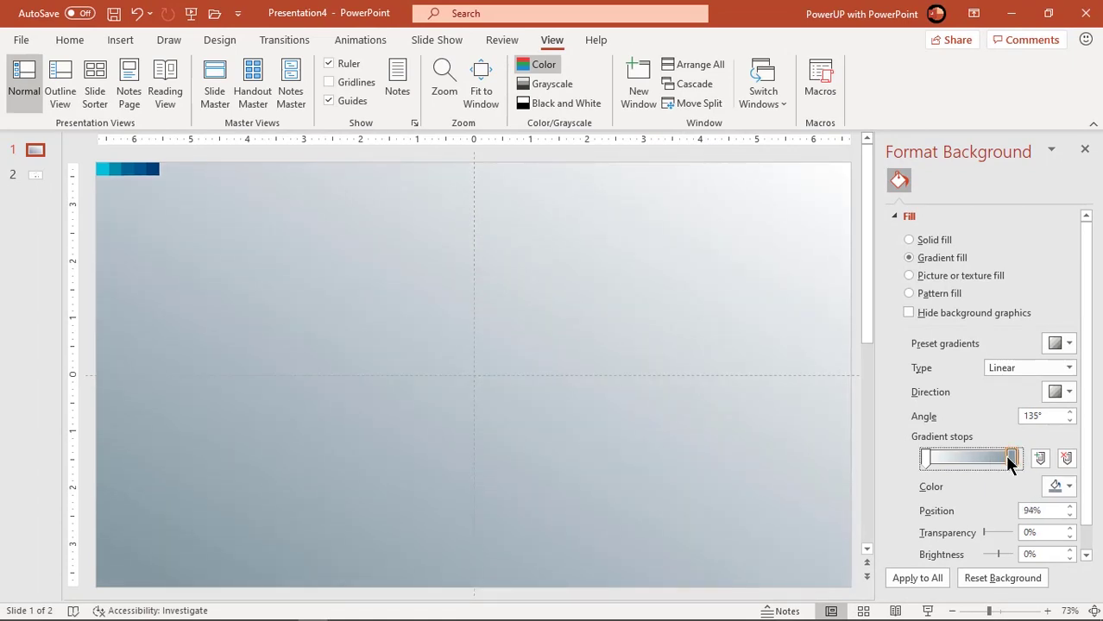
{"action": "left_click", "coordinate": [1085, 150]}
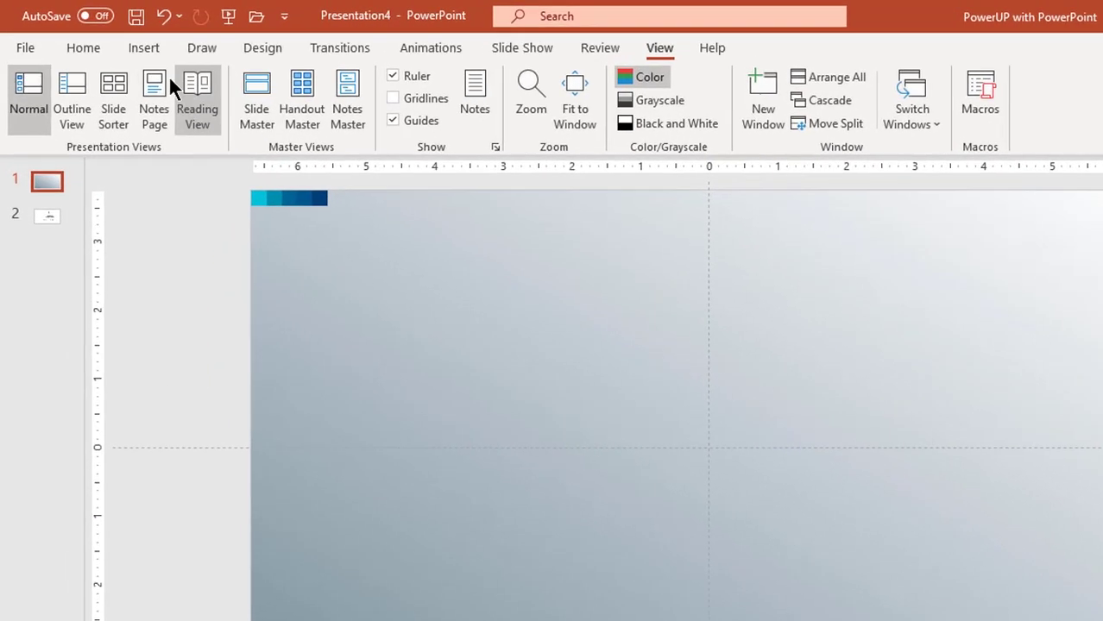
Draw a circle about 4.33" across, centered on the intersection of the guides.
{"action": "left_click", "coordinate": [143, 47]}
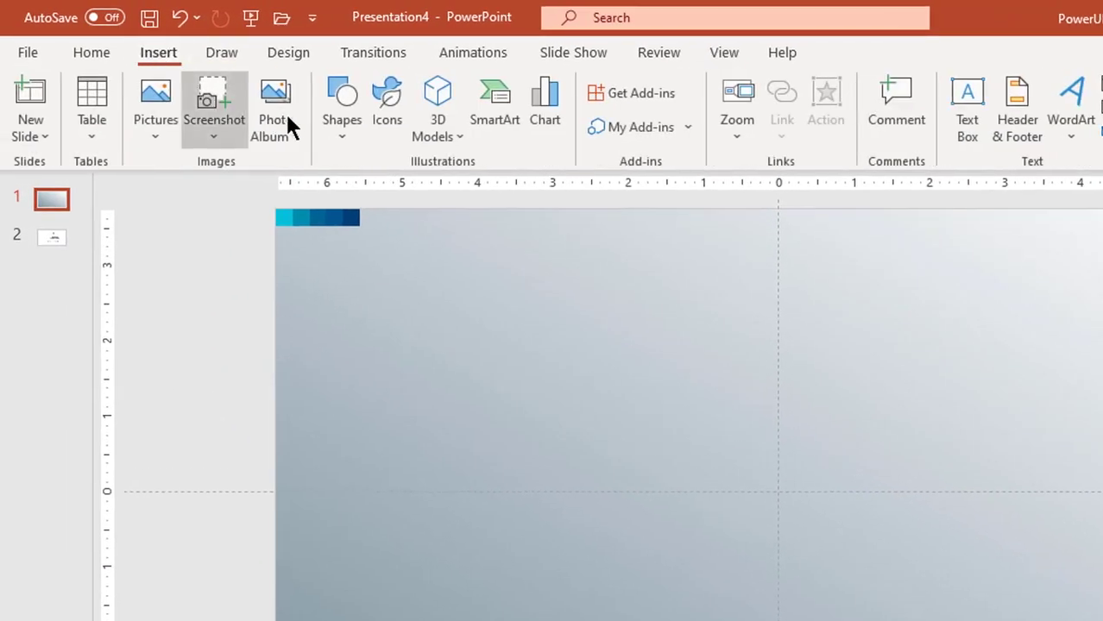
{"action": "left_click", "coordinate": [342, 129]}
{"action": "left_click", "coordinate": [423, 192]}
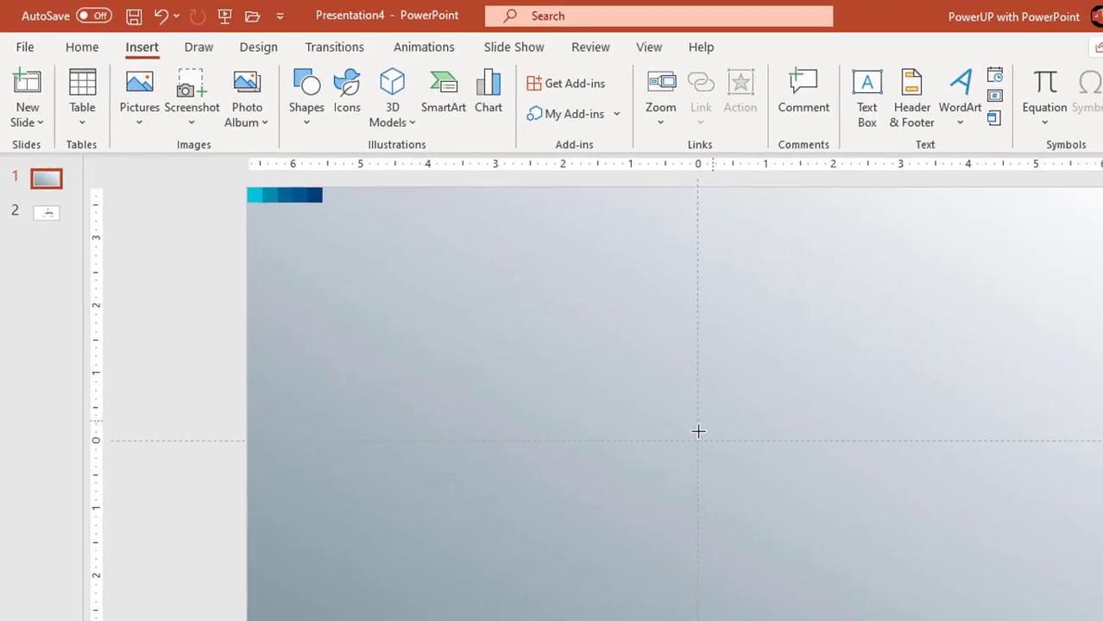
{"action": "mouse_move", "coordinate": [697, 439]}
{"action": "left_mouse_down"}
{"action": "mouse_move", "coordinate": [827, 519]}
{"action": "mouse_move", "coordinate": [707, 443]}
{"action": "mouse_move", "coordinate": [718, 447]}
{"action": "left_mouse_up"}
Enlarge the circle to about 5.26" and rest it on the slide's bottom edge, centered on the vertical guide.
{"action": "left_click_drag", "start_coordinate": [602, 353], "coordinate": [604, 436]}
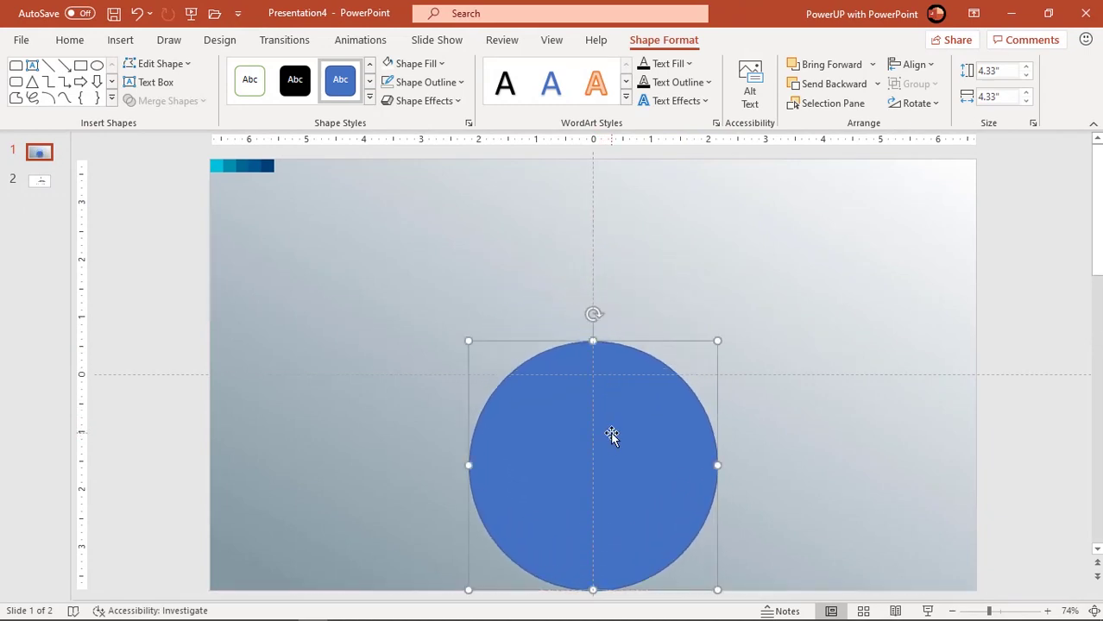
{"action": "left_click_drag", "start_coordinate": [717, 342], "coordinate": [744, 315]}
{"action": "left_click_drag", "start_coordinate": [586, 411], "coordinate": [587, 380]}
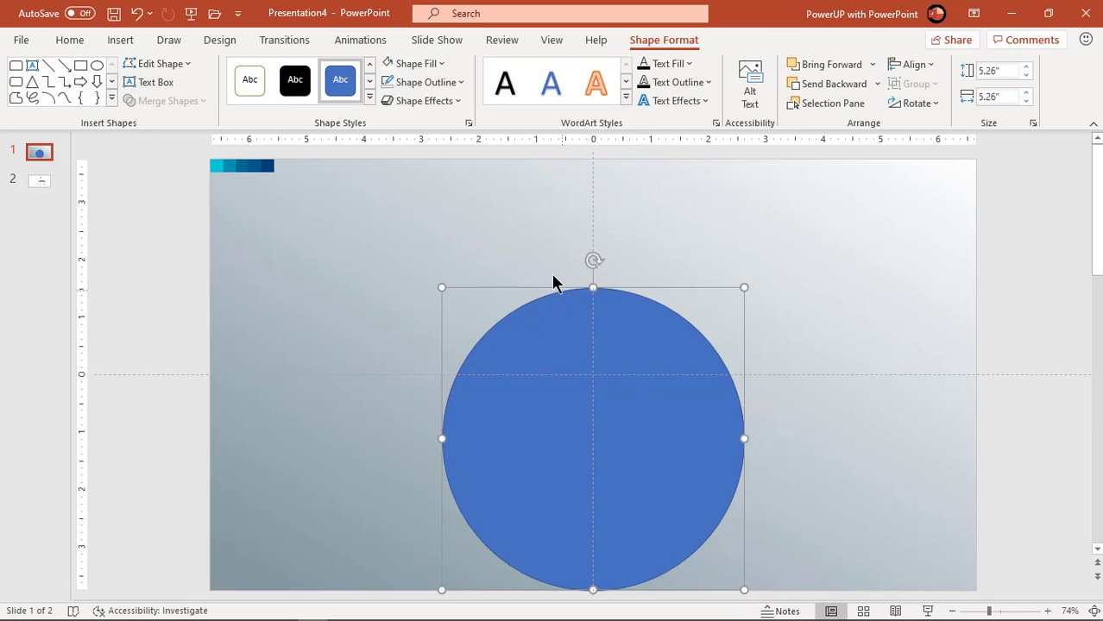
Give the circle no fill and a black outline.
{"action": "left_click", "coordinate": [427, 69]}
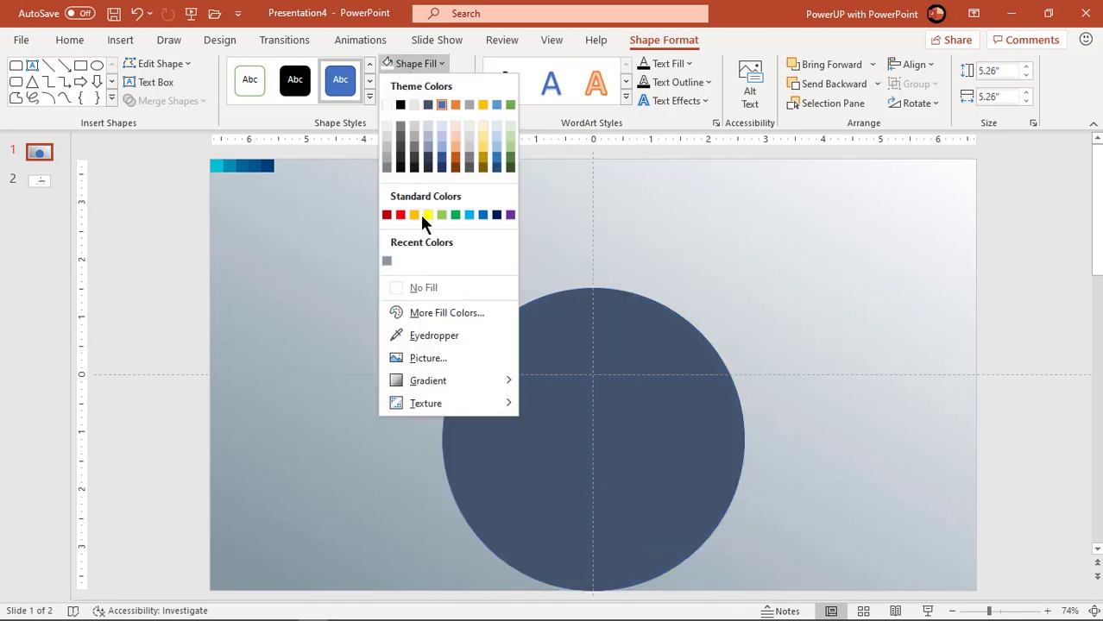
{"action": "left_click", "coordinate": [417, 287]}
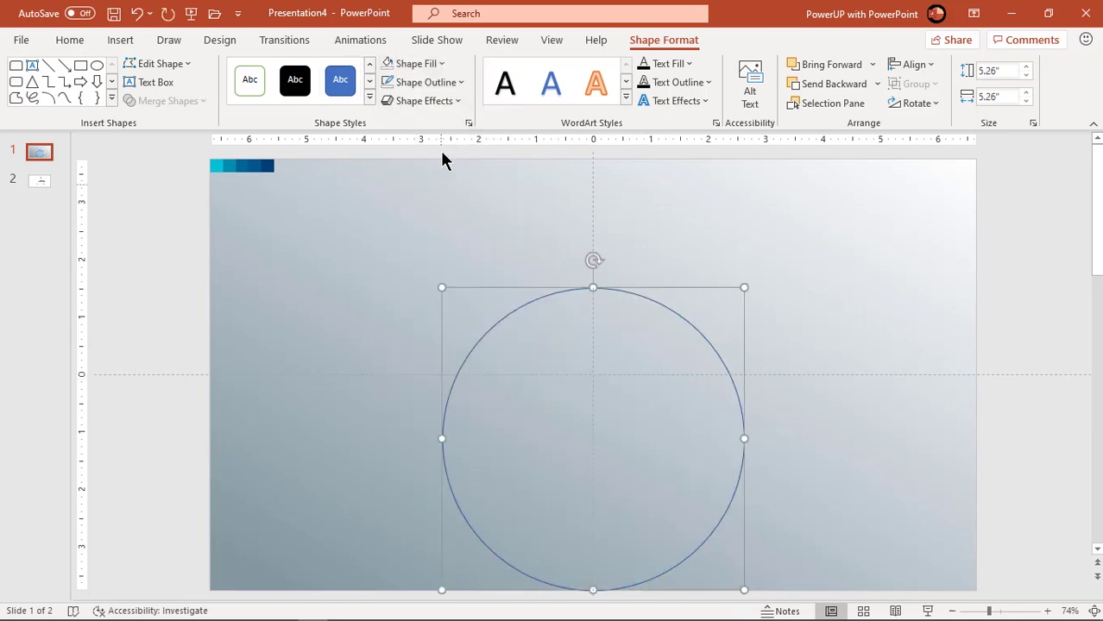
{"action": "left_click", "coordinate": [446, 86]}
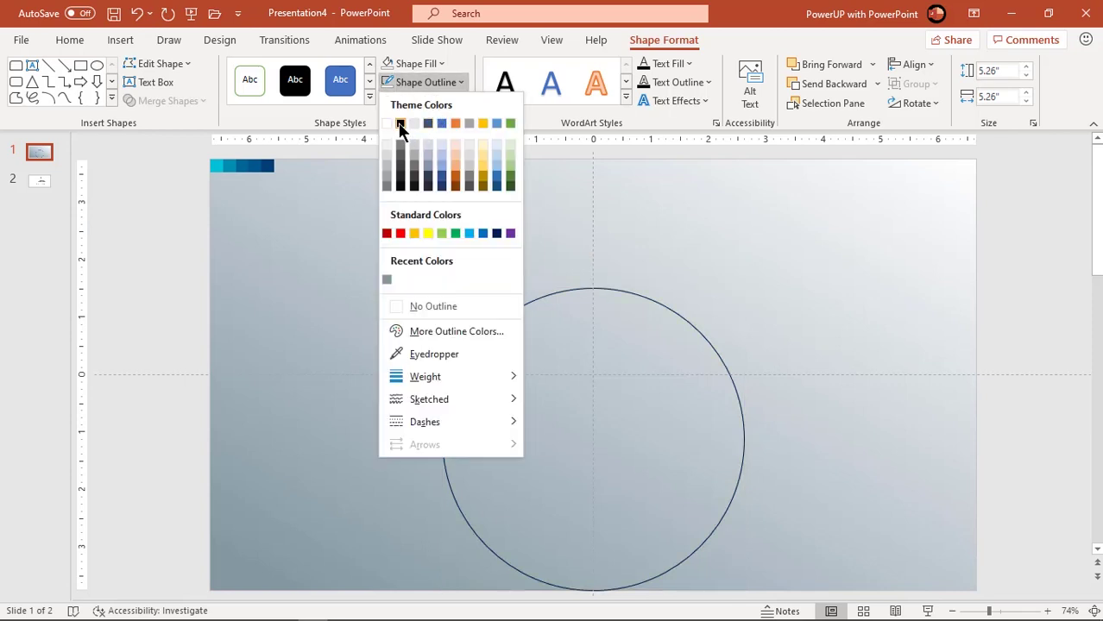
{"action": "left_click", "coordinate": [403, 123]}
{"action": "left_click", "coordinate": [793, 283]}
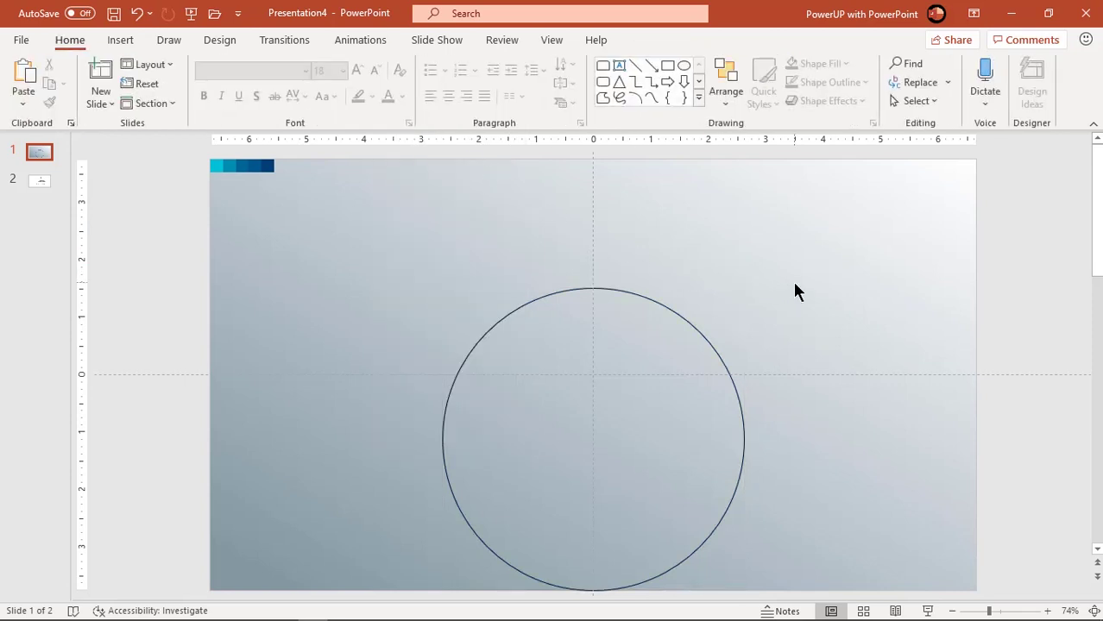
Duplicate the circle, shrink the copy to about 3.62" and center it inside the larger circle.
{"action": "left_click", "coordinate": [715, 347]}
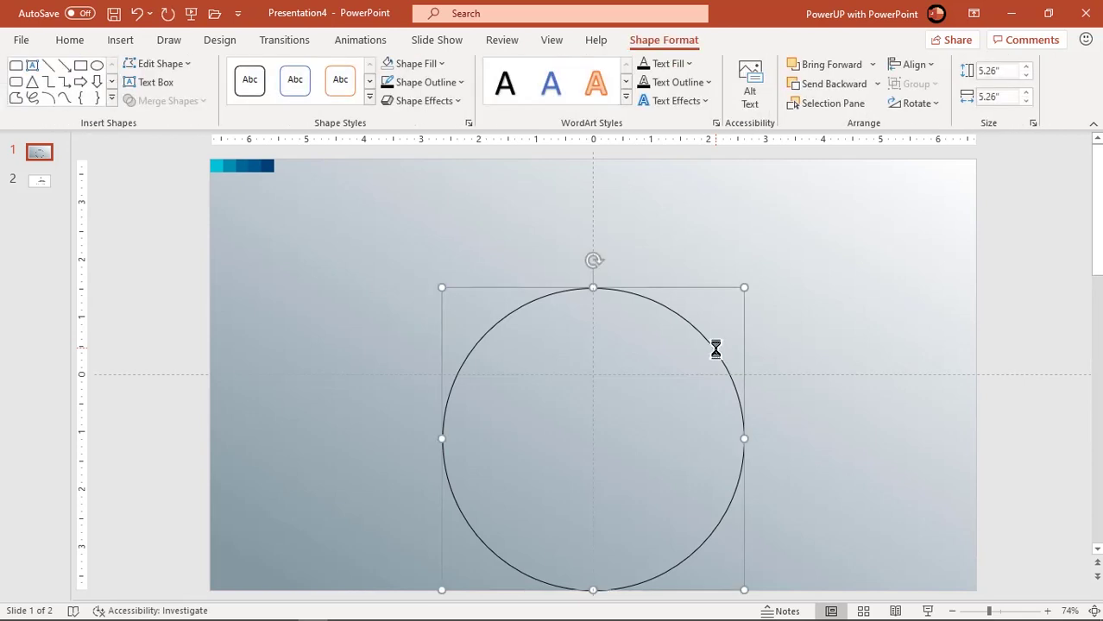
{"action": "left_click_drag", "start_coordinate": [716, 348], "coordinate": [723, 361]}
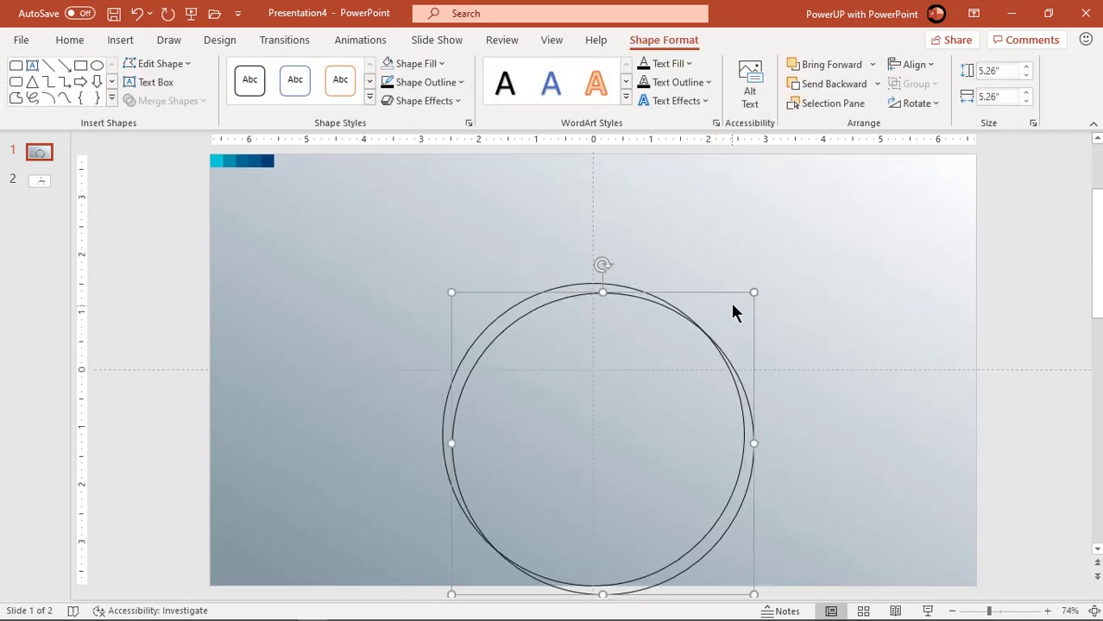
{"action": "left_click_drag", "start_coordinate": [754, 291], "coordinate": [691, 328]}
{"action": "left_click_drag", "start_coordinate": [685, 374], "coordinate": [682, 357]}
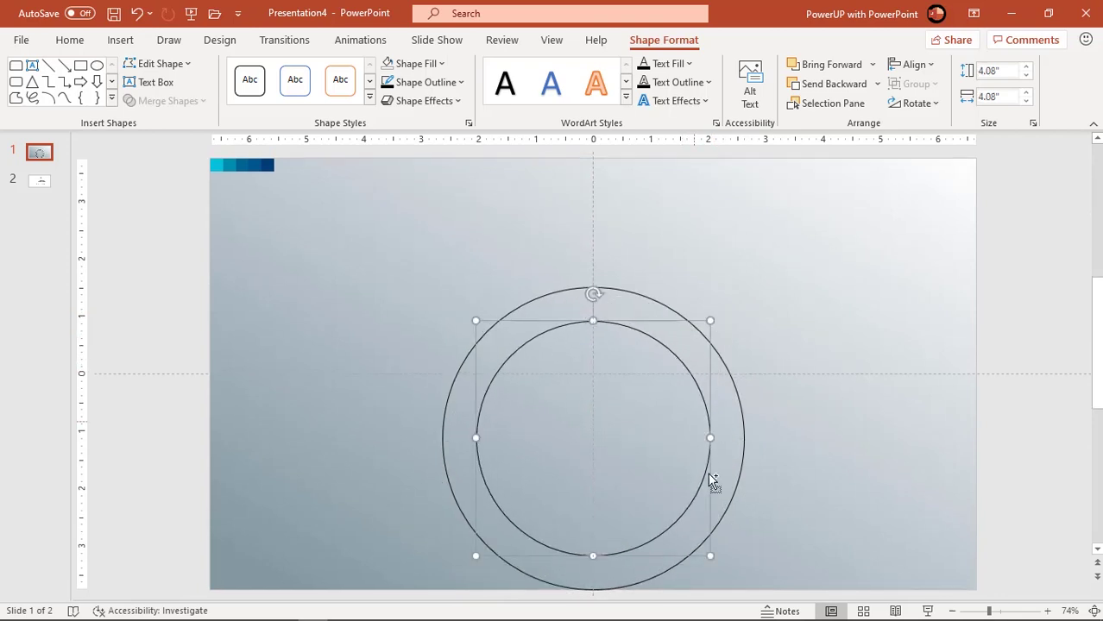
{"action": "left_click_drag", "start_coordinate": [711, 556], "coordinate": [697, 544]}
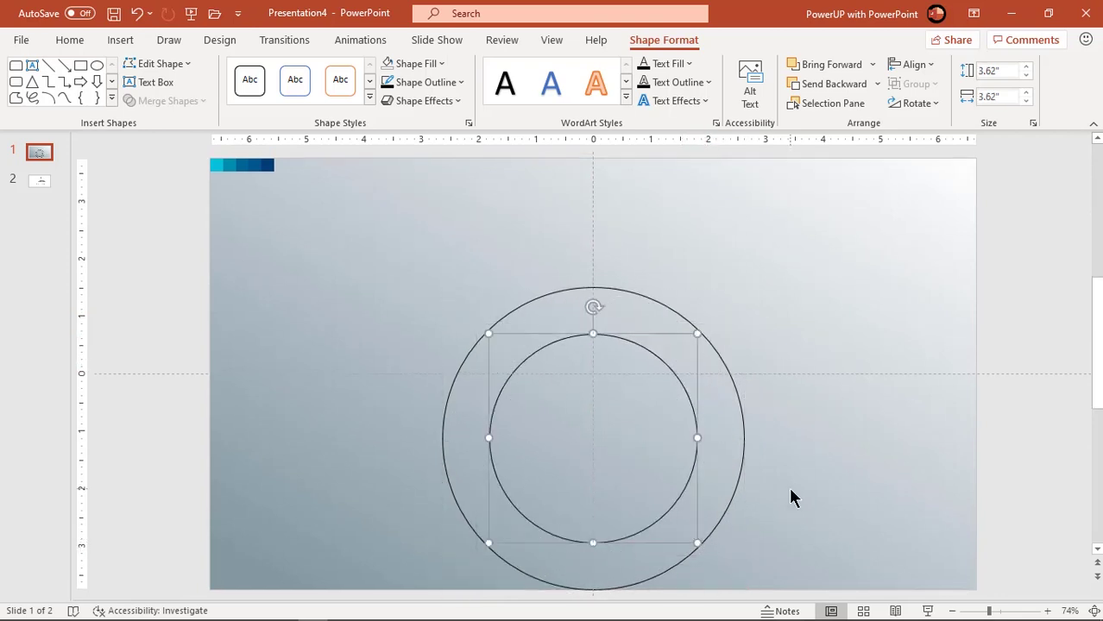
{"action": "left_click", "coordinate": [790, 492]}
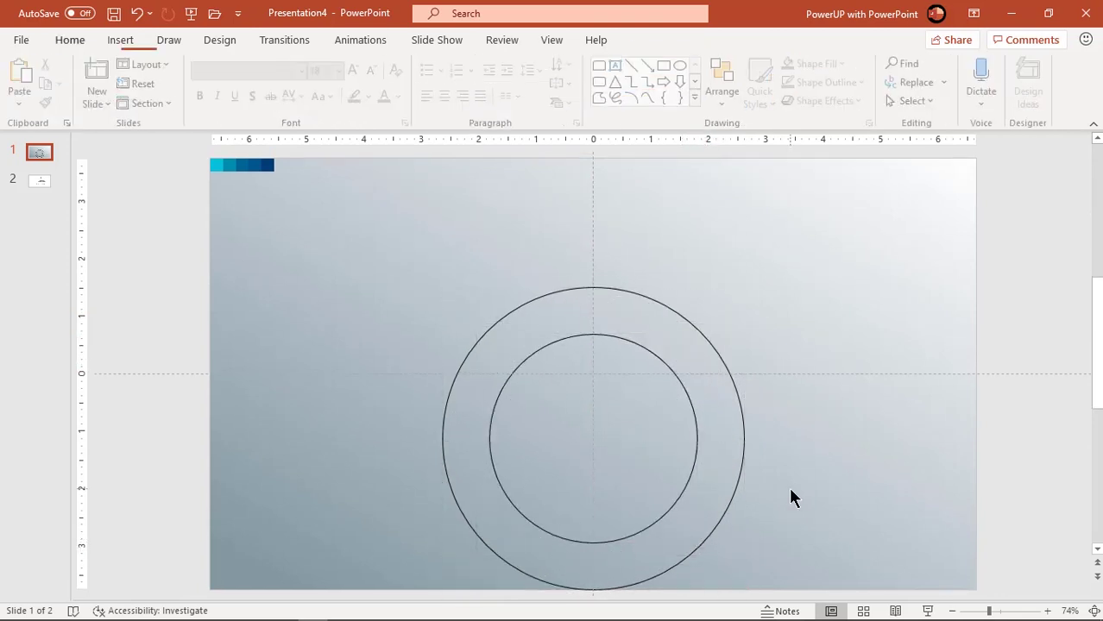
Move the horizontal guide down to the common center of the two circles.
{"action": "left_click", "coordinate": [737, 396]}
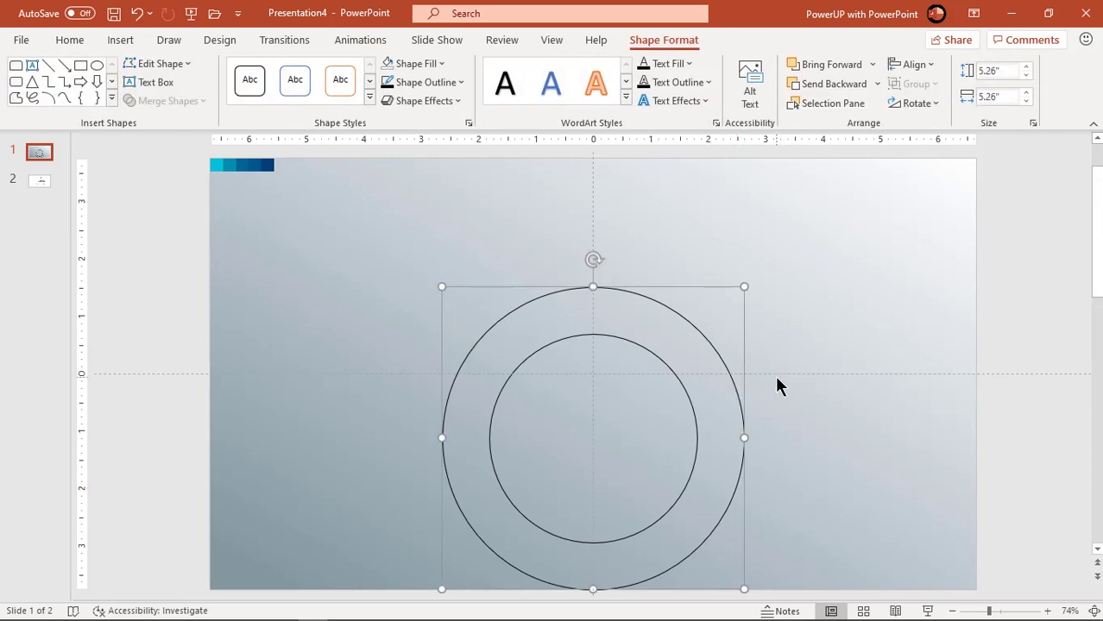
{"action": "left_click_drag", "start_coordinate": [777, 375], "coordinate": [777, 439]}
{"action": "left_click", "coordinate": [816, 498]}
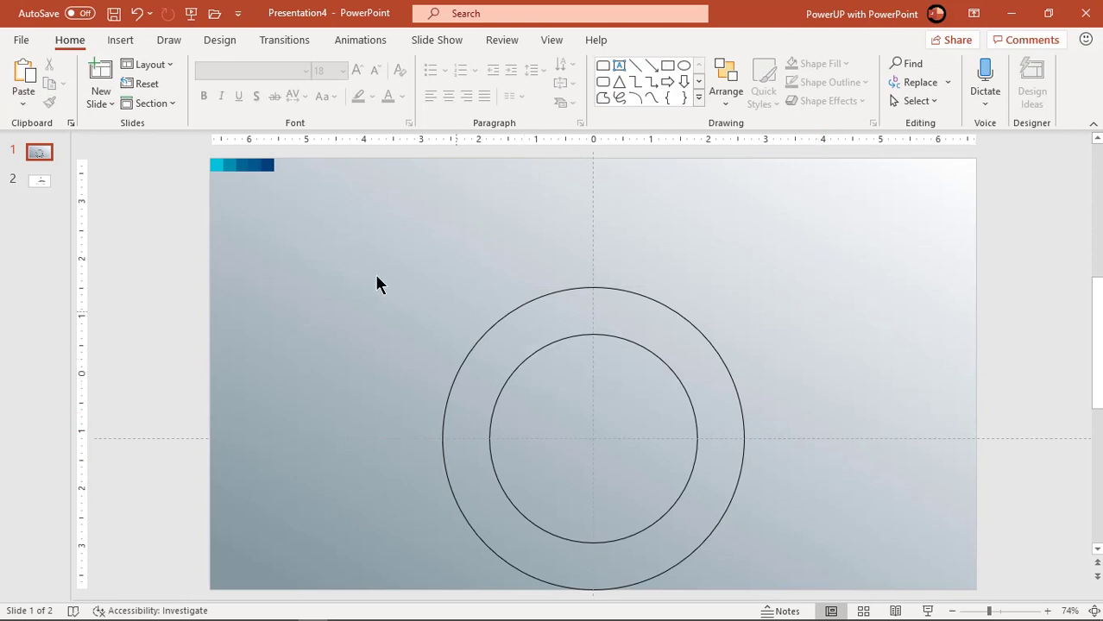
Draw a vertical line about 4.55" long from the circles' common center straight up along the vertical guide.
{"action": "left_click", "coordinate": [134, 48]}
{"action": "left_click", "coordinate": [257, 102]}
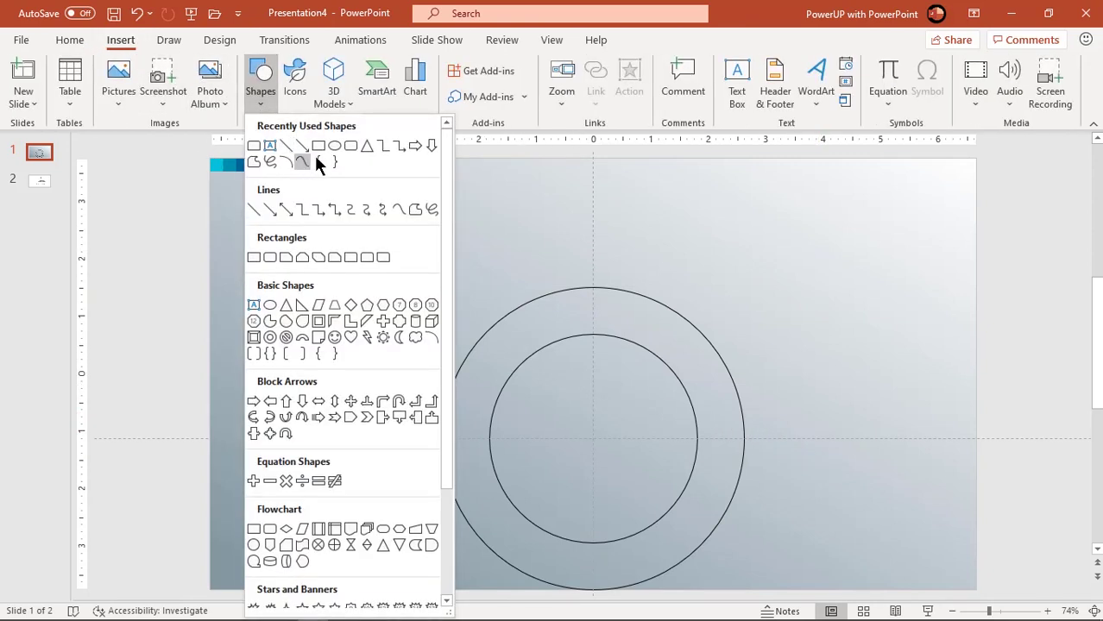
{"action": "left_click", "coordinate": [287, 145]}
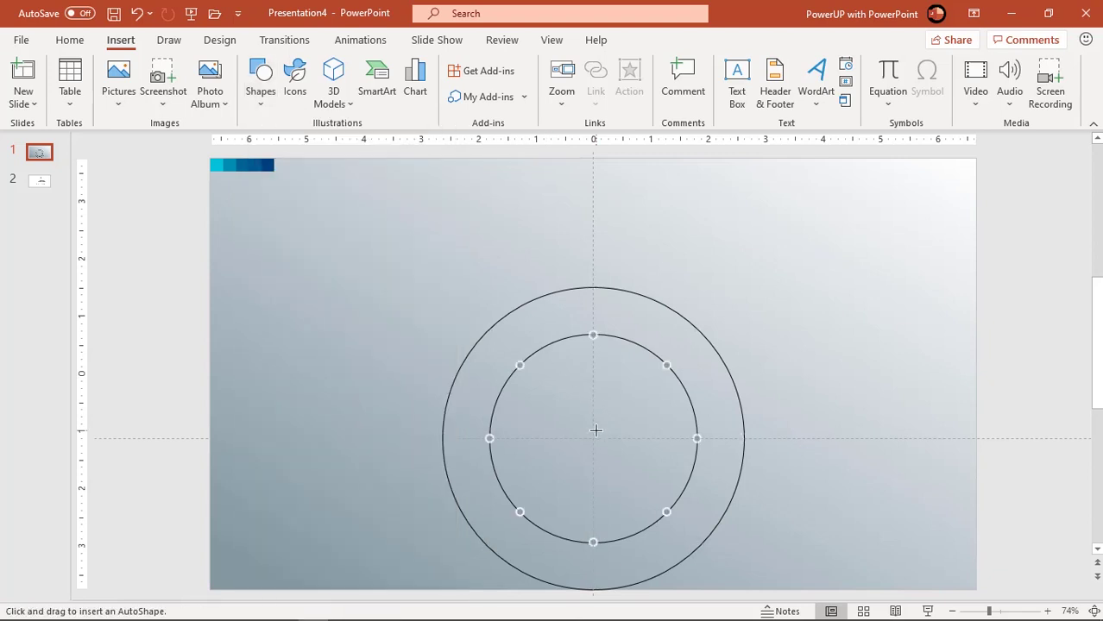
{"action": "left_click_drag", "start_coordinate": [593, 441], "coordinate": [592, 177]}
Make the vertical line black with a weight of 1½ pt.
{"action": "left_click", "coordinate": [436, 84]}
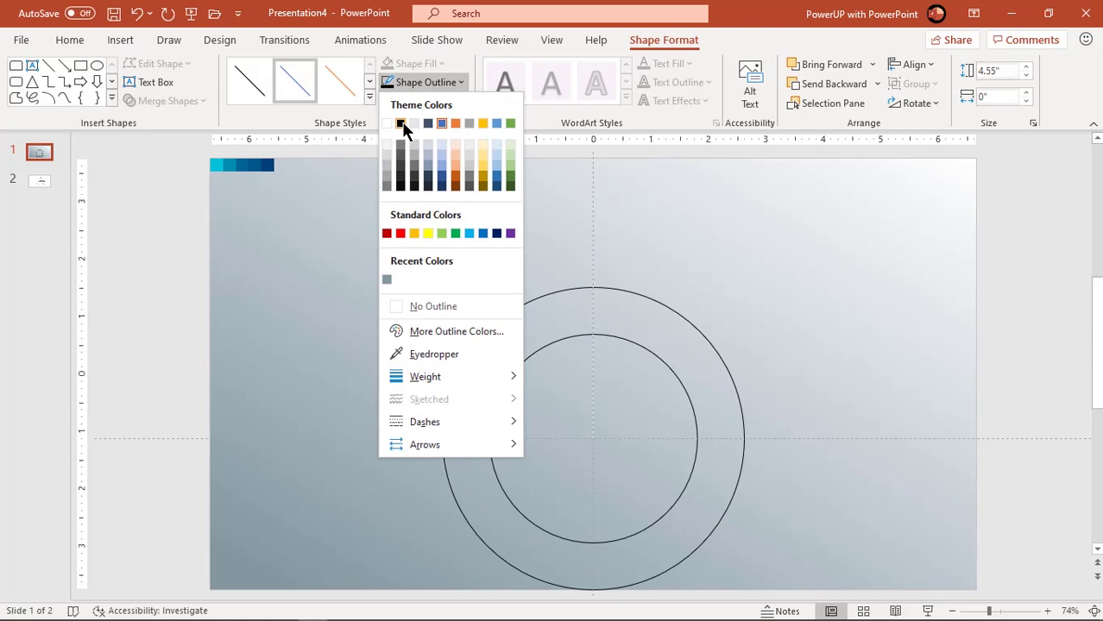
{"action": "left_click", "coordinate": [402, 123]}
{"action": "left_click", "coordinate": [436, 83]}
{"action": "mouse_move", "coordinate": [431, 377]}
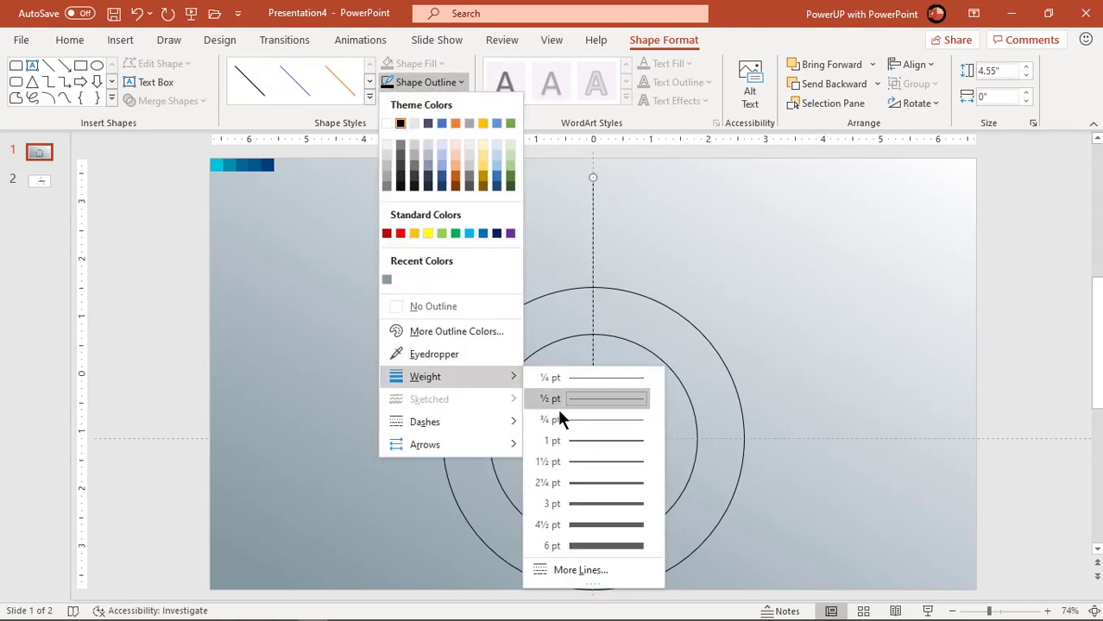
{"action": "left_click", "coordinate": [586, 463]}
{"action": "left_click", "coordinate": [673, 242]}
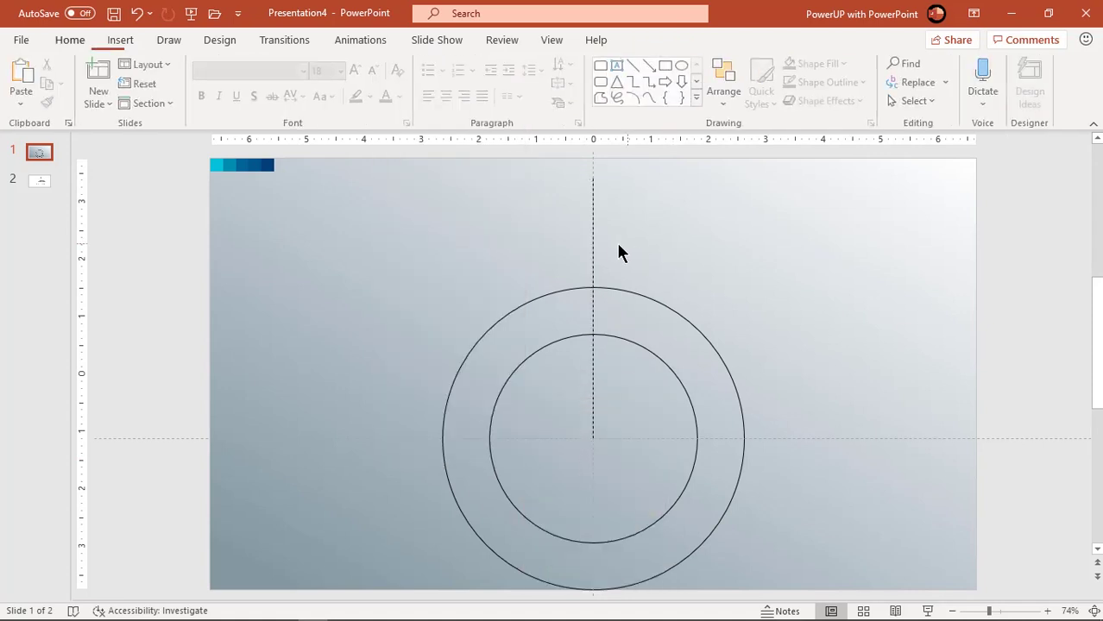
Duplicate the vertical line, rotate the copy to 40° and place its lower end on the circles' center.
{"action": "left_click_drag", "start_coordinate": [592, 240], "coordinate": [603, 250]}
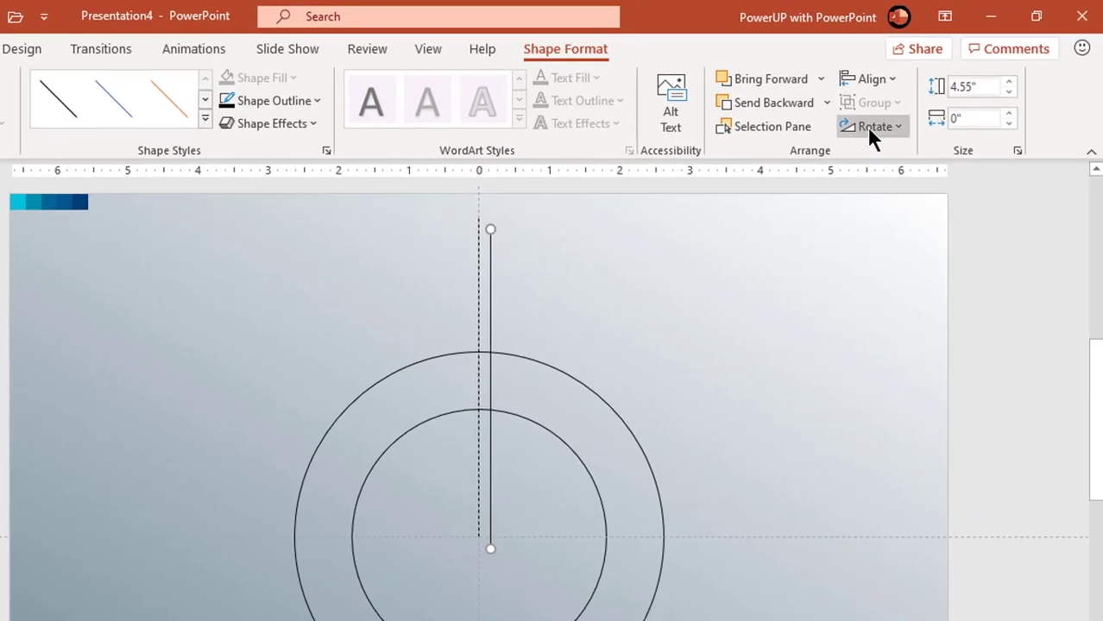
{"action": "left_click", "coordinate": [866, 126]}
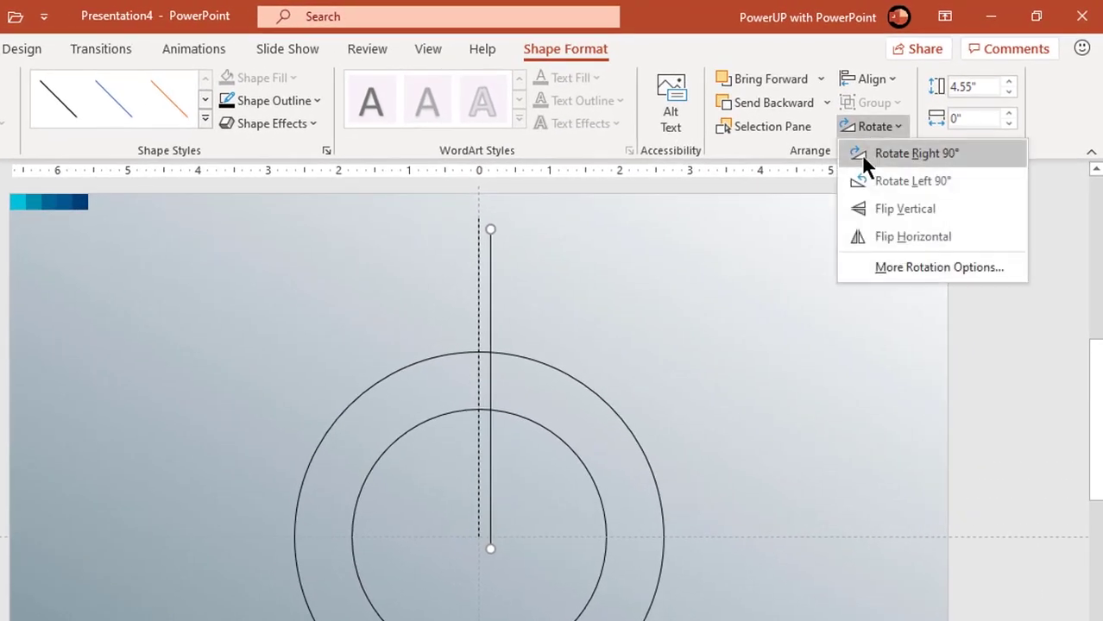
{"action": "left_click", "coordinate": [875, 269]}
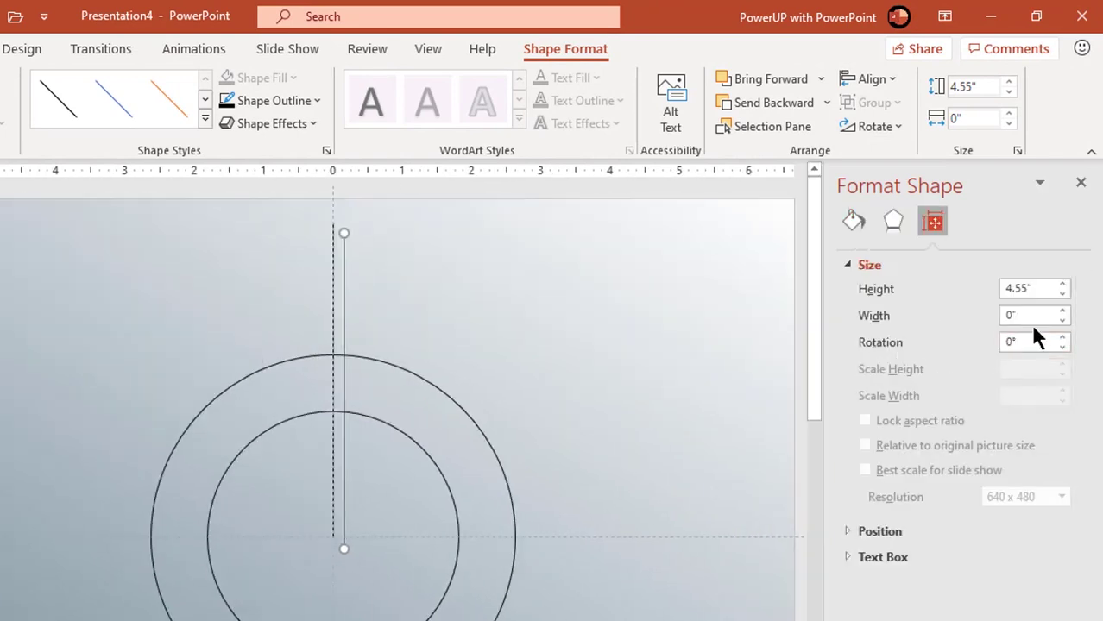
{"action": "left_click_drag", "start_coordinate": [1038, 341], "coordinate": [977, 346]}
{"action": "type", "text": "40"}
{"action": "key", "text": "Return"}
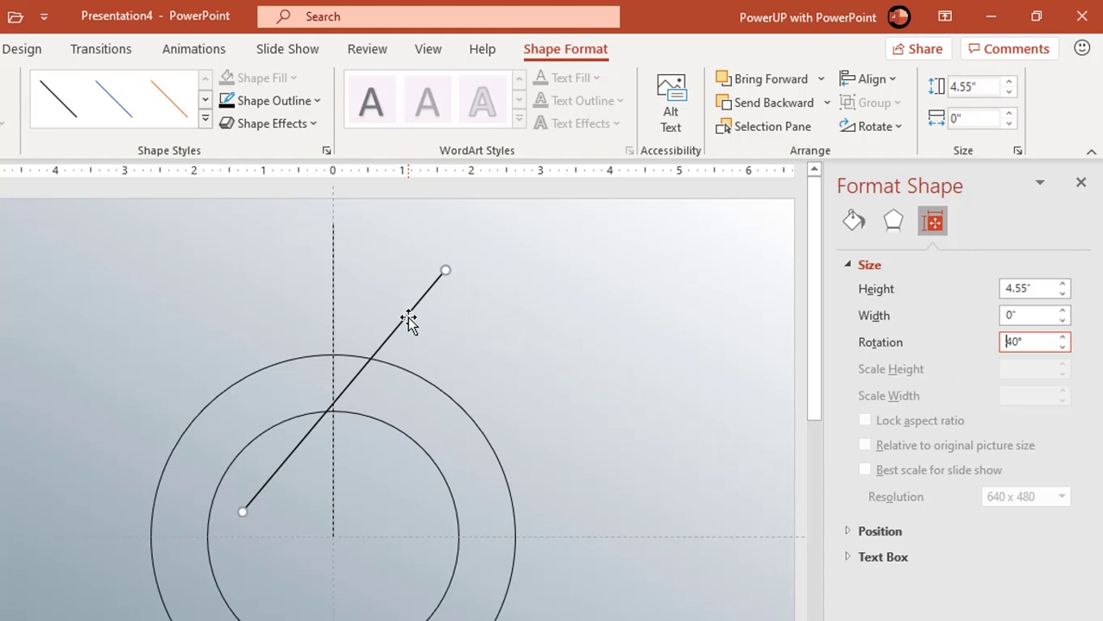
{"action": "left_click_drag", "start_coordinate": [409, 320], "coordinate": [494, 347]}
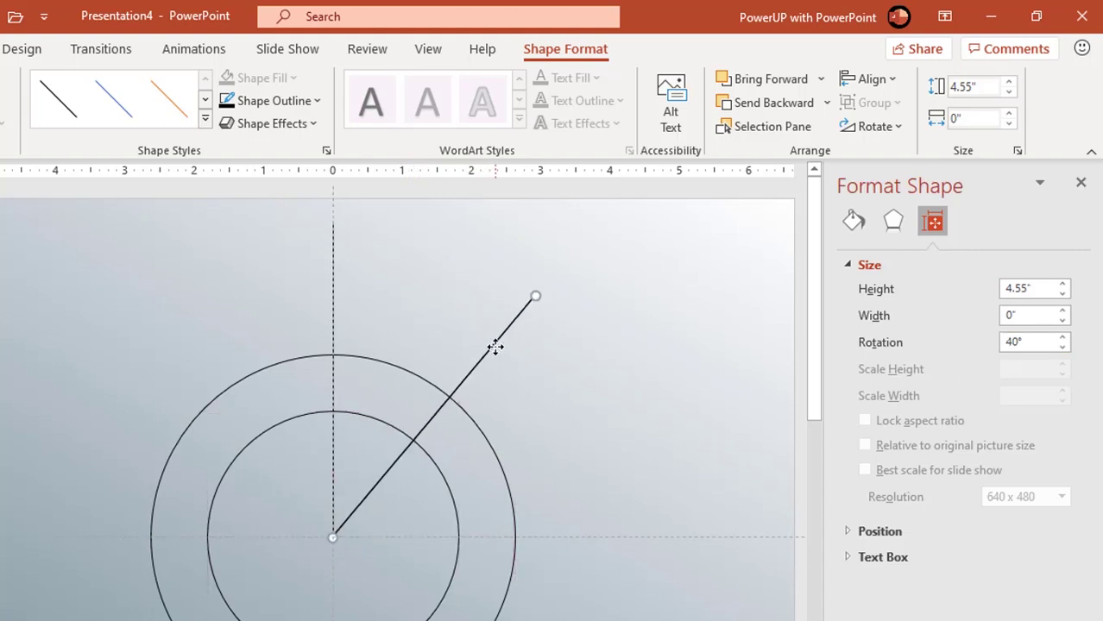
Duplicate the 40° line, rotate the copy to 80° and attach its inner end to the circles' center.
{"action": "key", "text": "ctrl+d"}
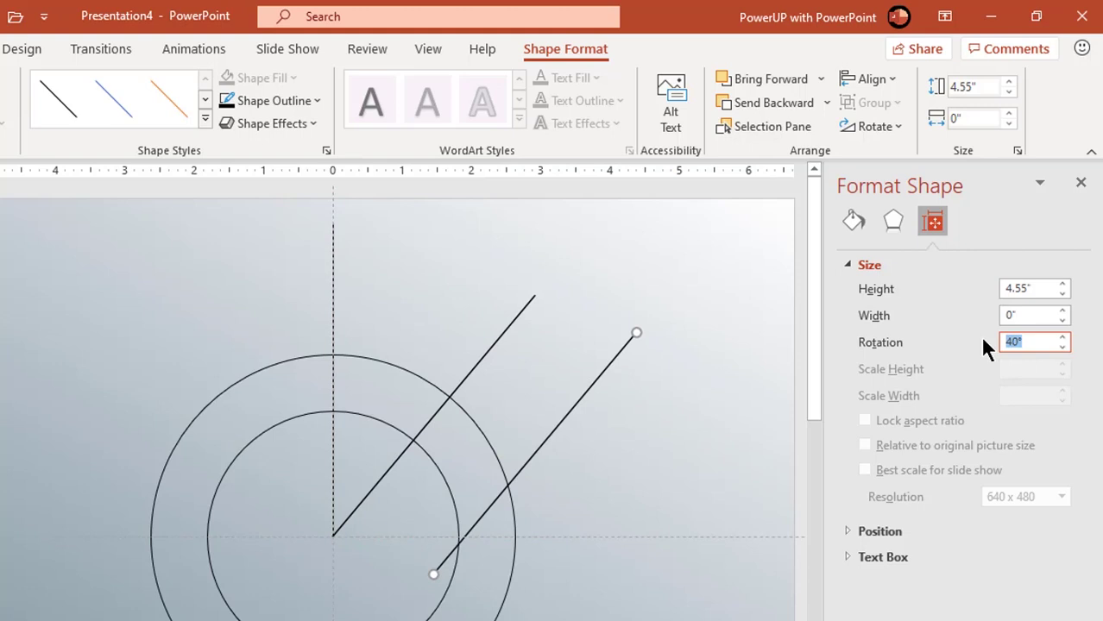
{"action": "type", "text": "80"}
{"action": "key", "text": "Return"}
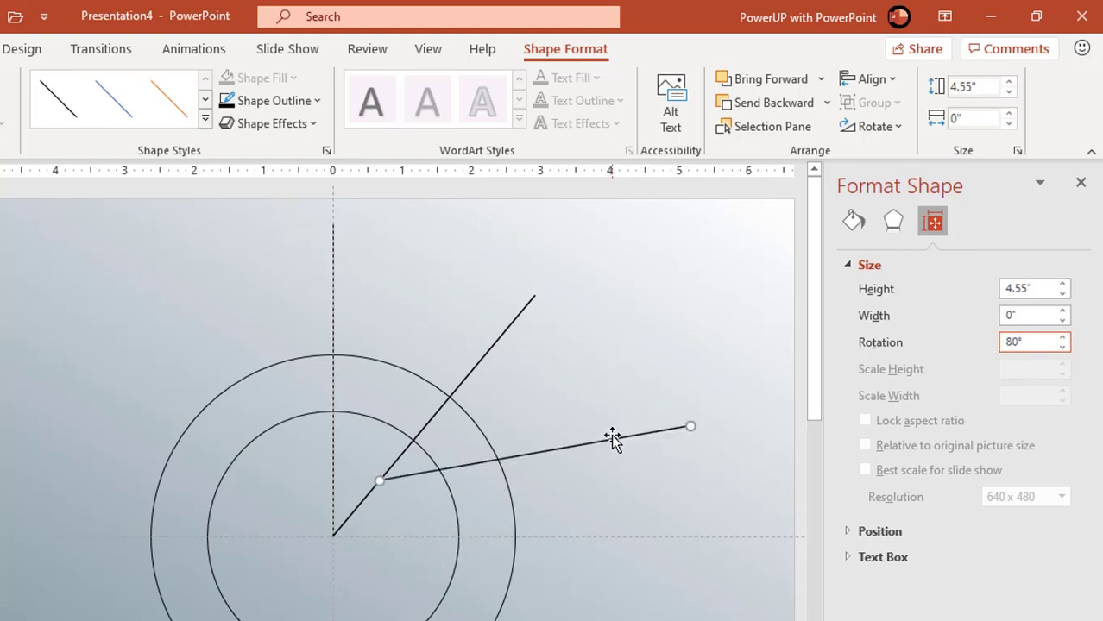
{"action": "left_click_drag", "start_coordinate": [612, 438], "coordinate": [566, 497]}
{"action": "left_click", "coordinate": [578, 434]}
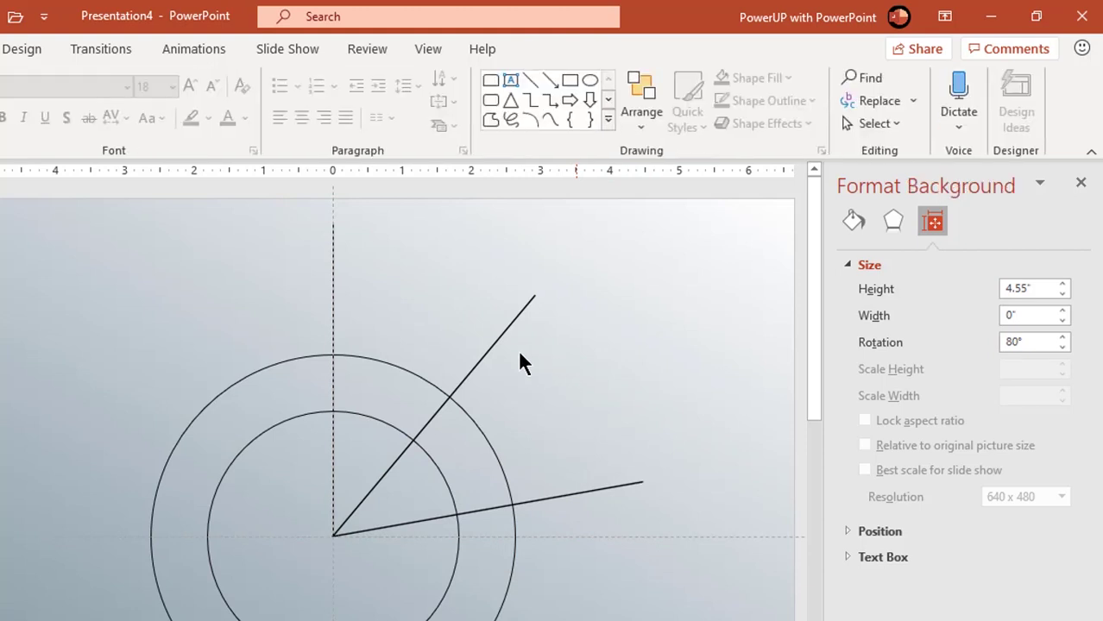
Duplicate the 40° line, flip the copy horizontally and position it as a mirror image across the vertical guide.
{"action": "left_click", "coordinate": [500, 335]}
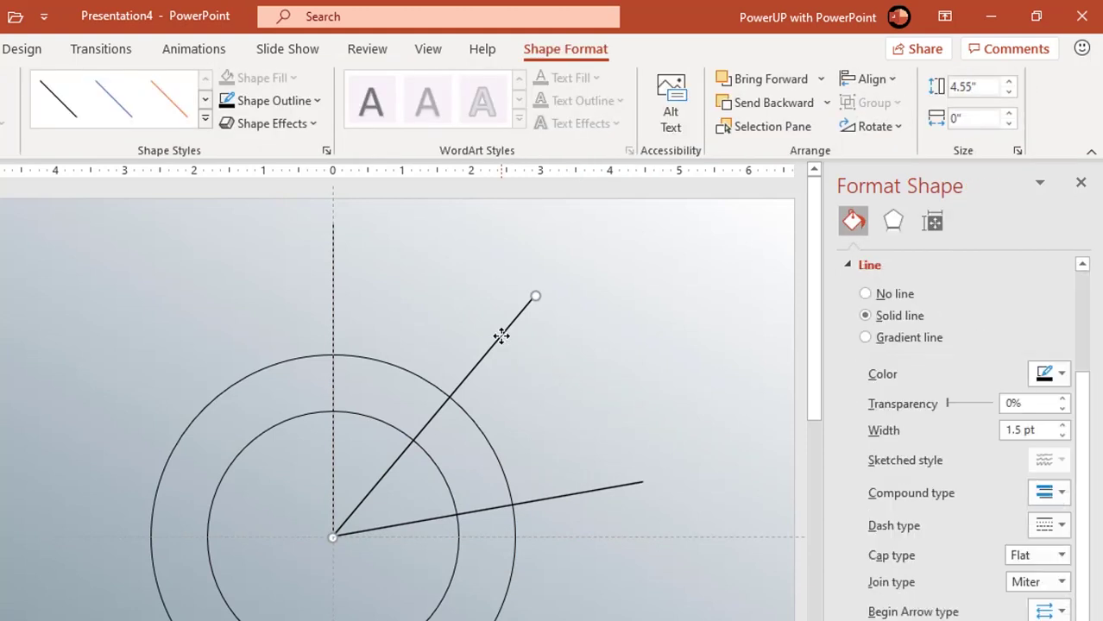
{"action": "left_click_drag", "start_coordinate": [501, 335], "coordinate": [510, 338], "text": "ctrl"}
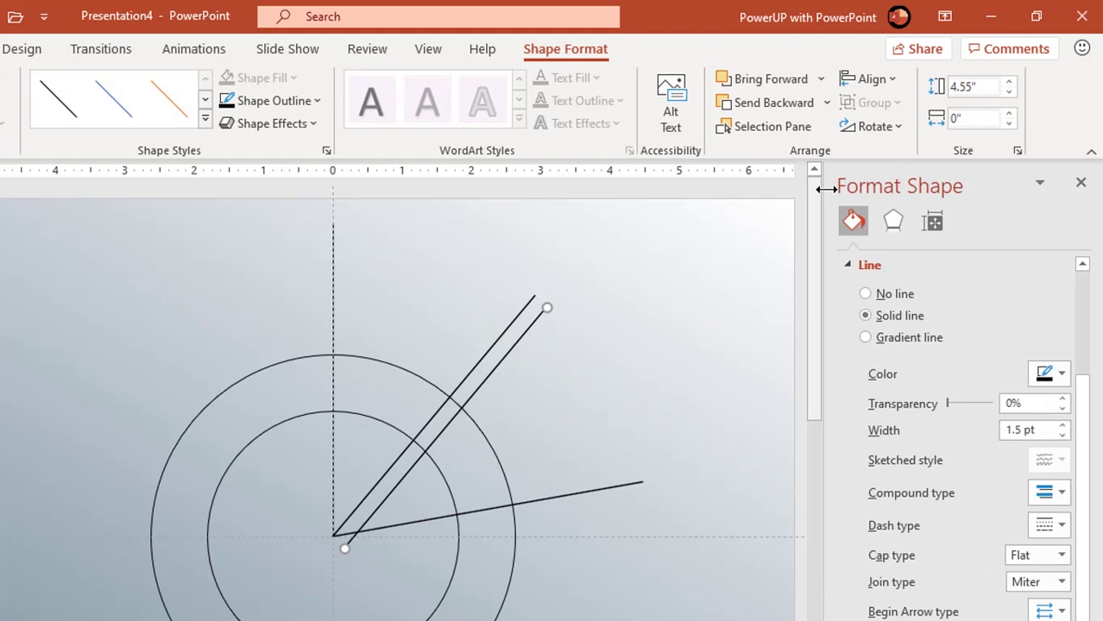
{"action": "left_click", "coordinate": [875, 127]}
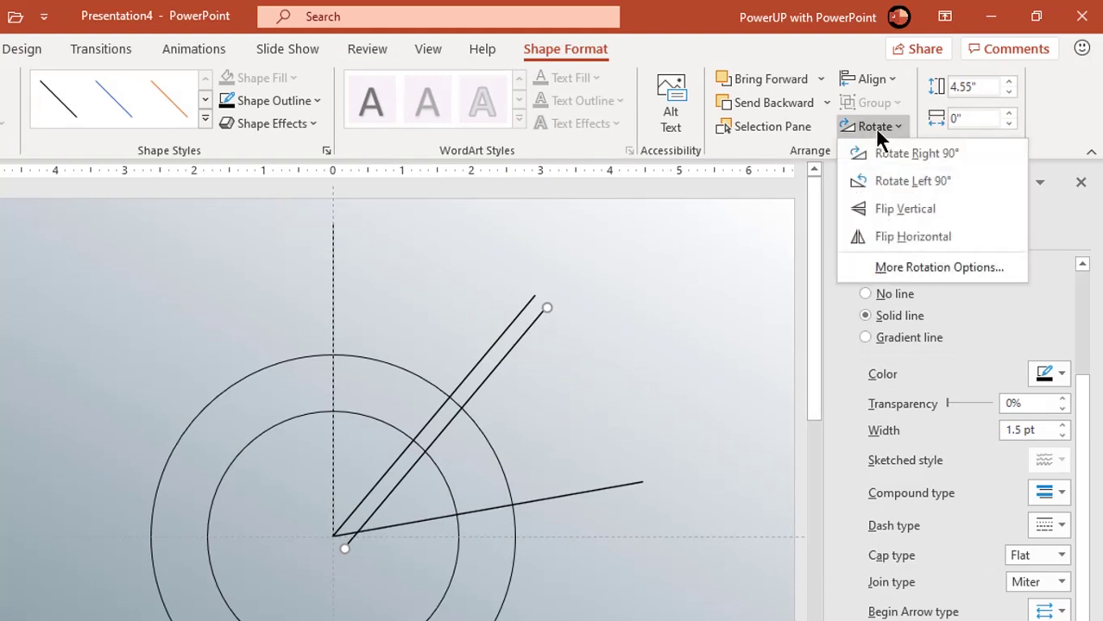
{"action": "left_click", "coordinate": [866, 234]}
{"action": "left_click_drag", "start_coordinate": [481, 467], "coordinate": [266, 458]}
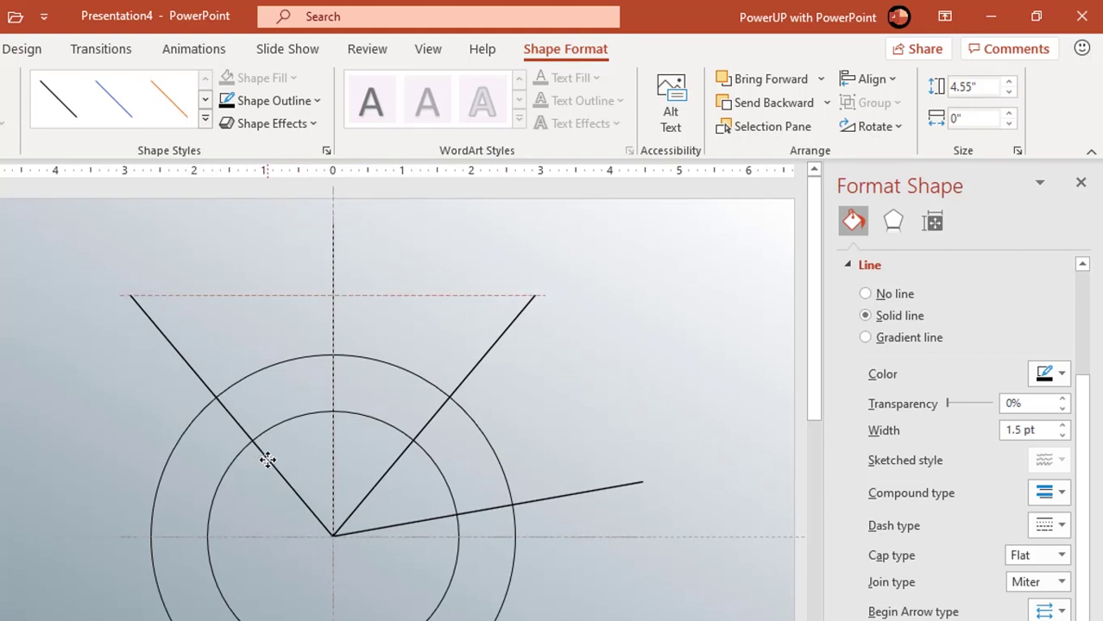
Duplicate the 80° line, flip the copy horizontally and align its inner end with the circles' center.
{"action": "left_click", "coordinate": [541, 504]}
{"action": "key", "text": "ctrl+d"}
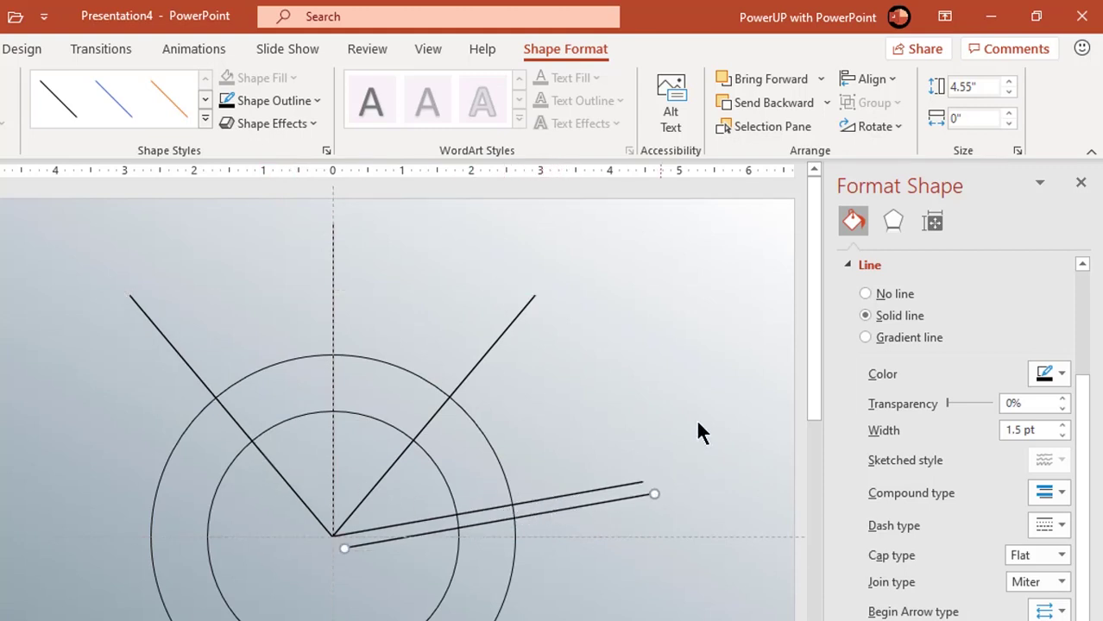
{"action": "left_click", "coordinate": [873, 127]}
{"action": "left_click", "coordinate": [864, 246]}
{"action": "left_click_drag", "start_coordinate": [639, 545], "coordinate": [308, 528]}
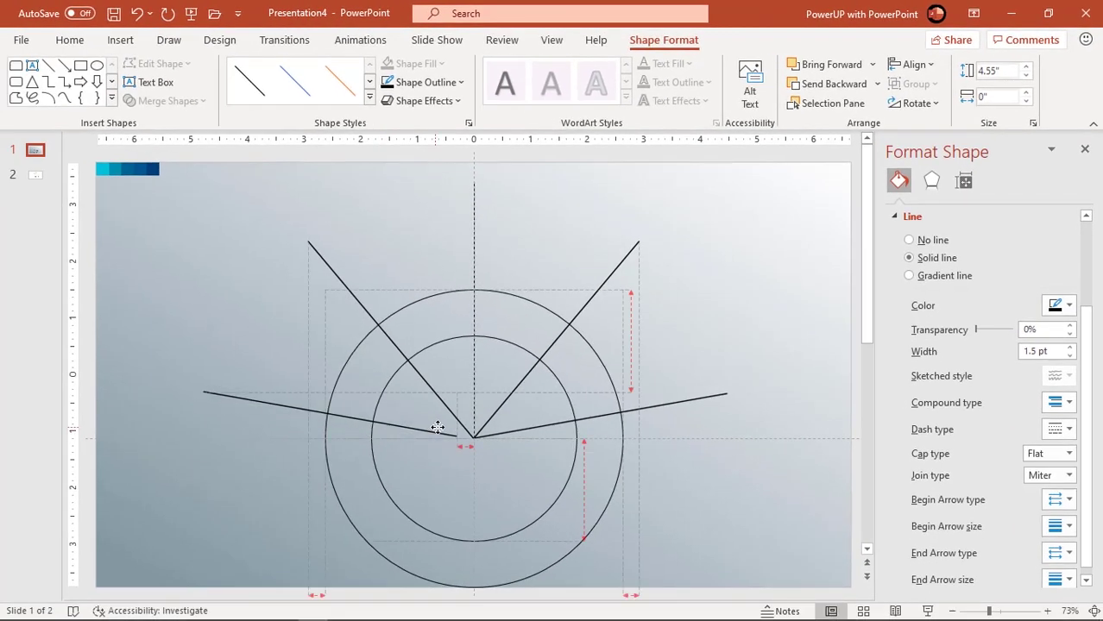
{"action": "left_click_drag", "start_coordinate": [452, 431], "coordinate": [458, 438]}
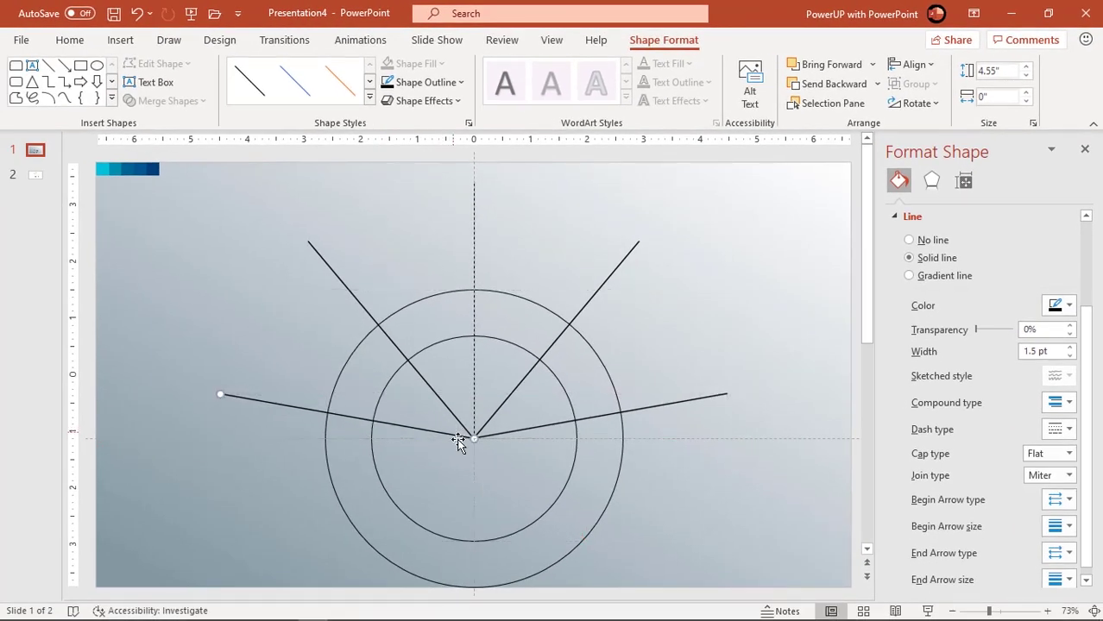
{"action": "left_click", "coordinate": [670, 496]}
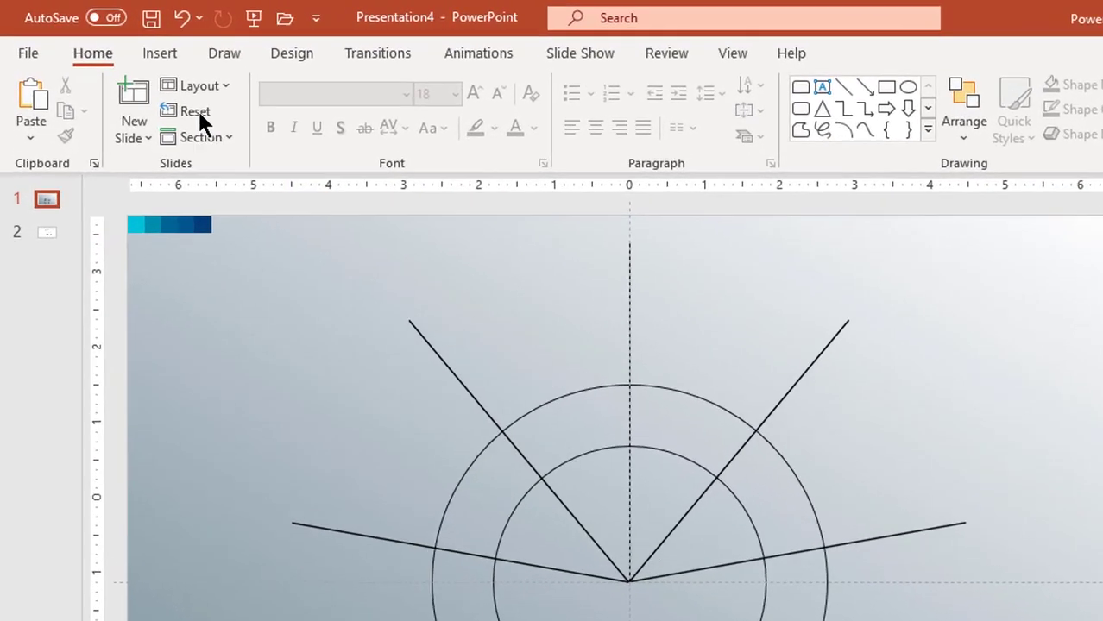
Draw an upright rounded rectangle about 2.61" by 0.96" beside the circles and round its corners fully.
{"action": "left_click", "coordinate": [182, 63]}
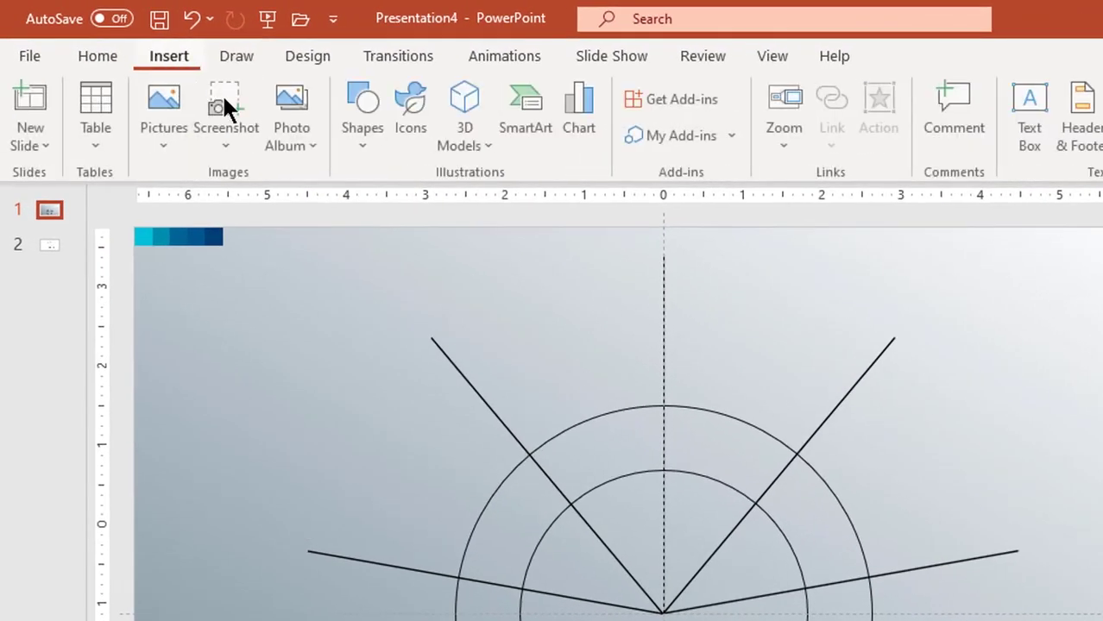
{"action": "left_click", "coordinate": [360, 152]}
{"action": "left_click", "coordinate": [489, 203]}
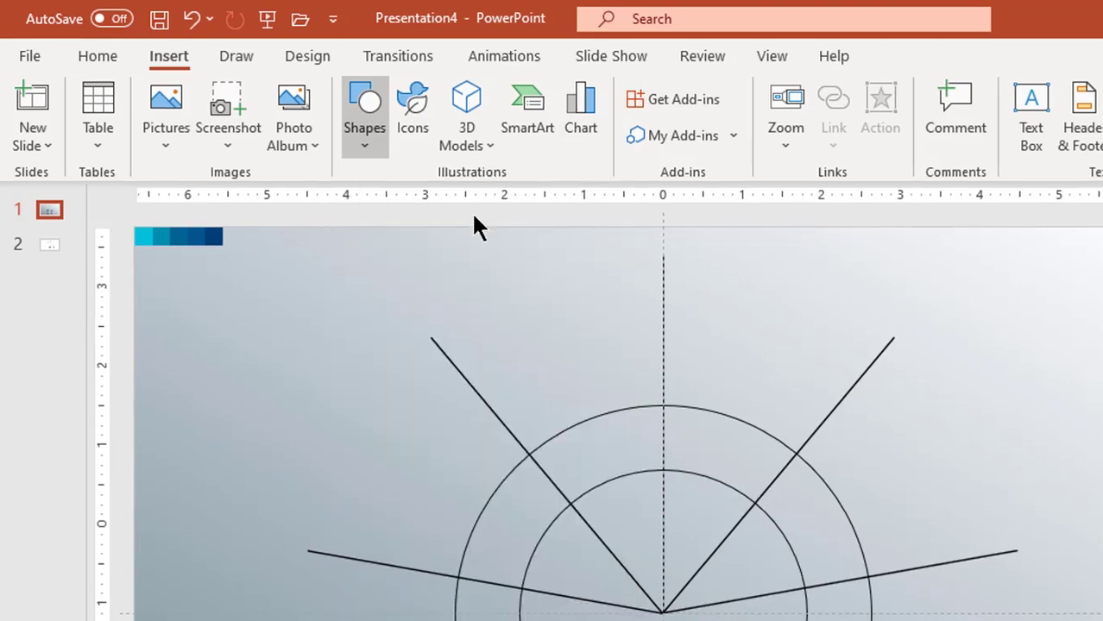
{"action": "left_click_drag", "start_coordinate": [159, 228], "coordinate": [222, 375]}
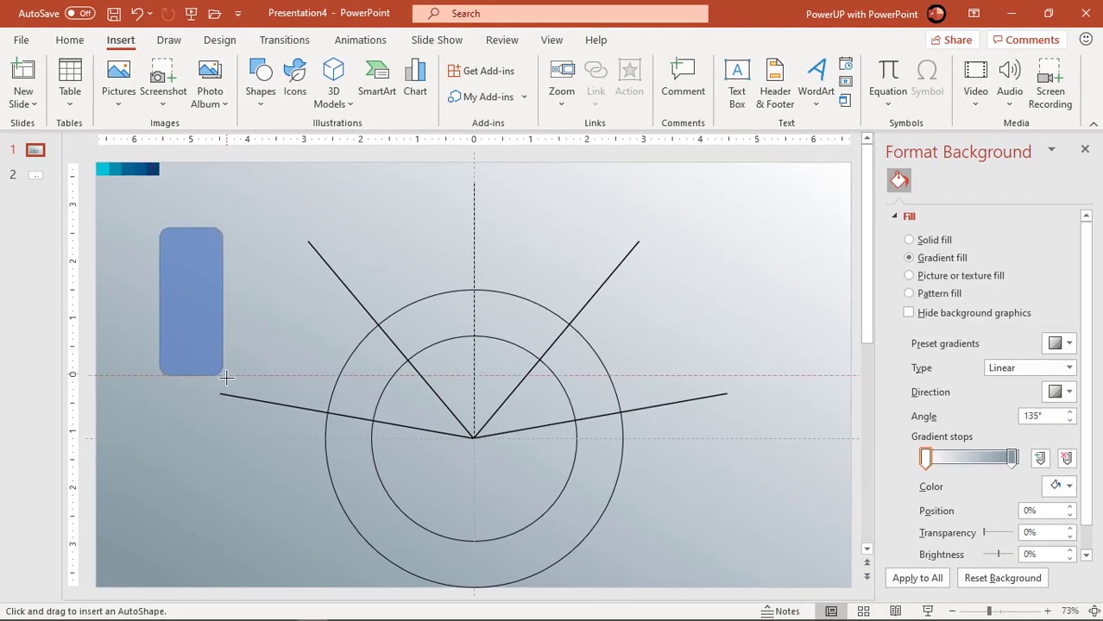
{"action": "left_click_drag", "start_coordinate": [169, 232], "coordinate": [218, 263]}
{"action": "left_click_drag", "start_coordinate": [224, 301], "coordinate": [212, 305]}
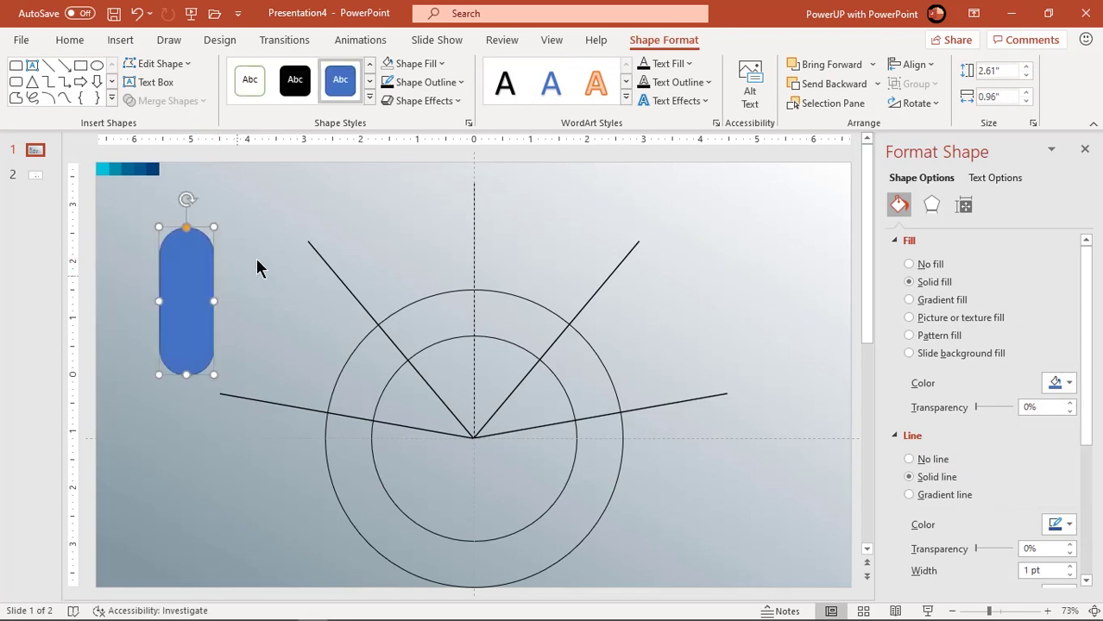
Remove the rounded rectangle's outline and fill it with white.
{"action": "left_click", "coordinate": [422, 83]}
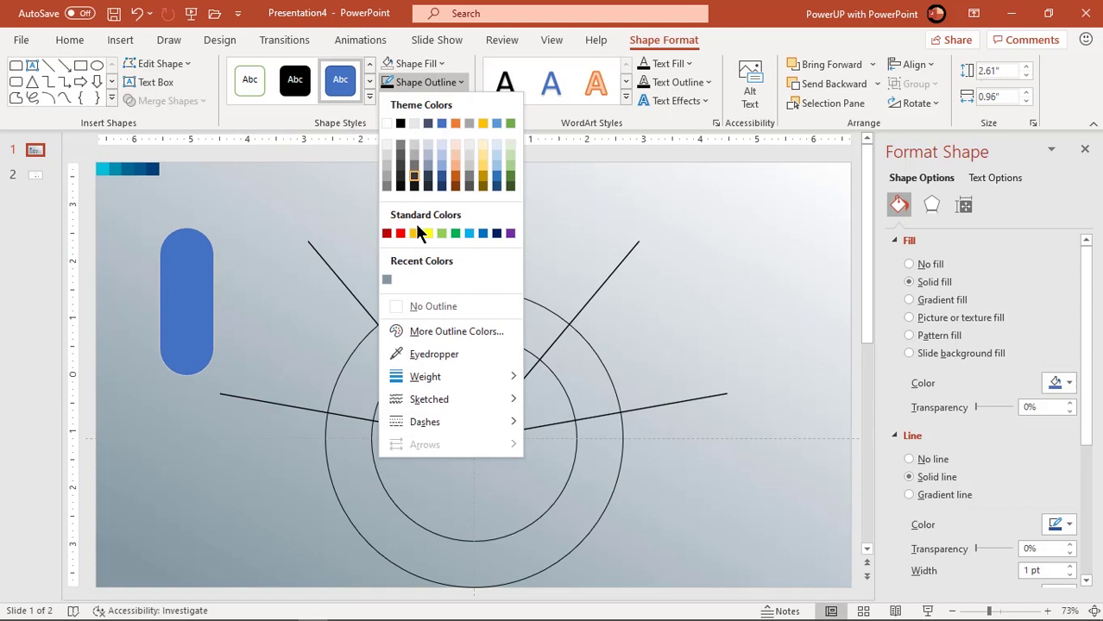
{"action": "left_click", "coordinate": [415, 306]}
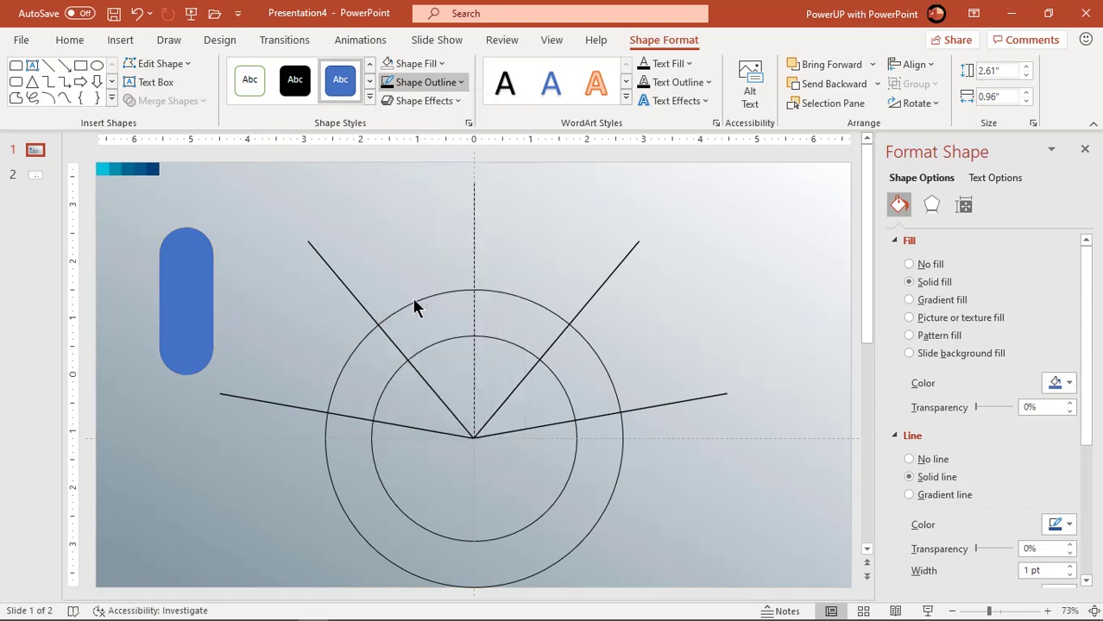
{"action": "left_click", "coordinate": [431, 65]}
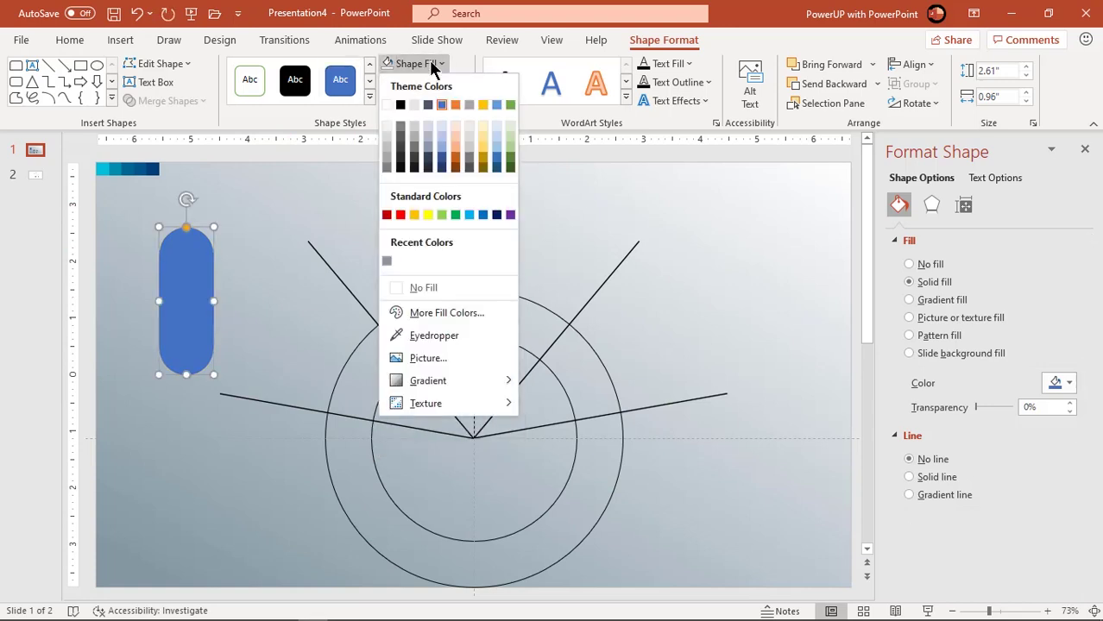
{"action": "left_click", "coordinate": [387, 104]}
Center the white rounded shape on the vertical line above the inner circle and enlarge it to about 2.82" by 1.17".
{"action": "left_click_drag", "start_coordinate": [177, 311], "coordinate": [465, 270]}
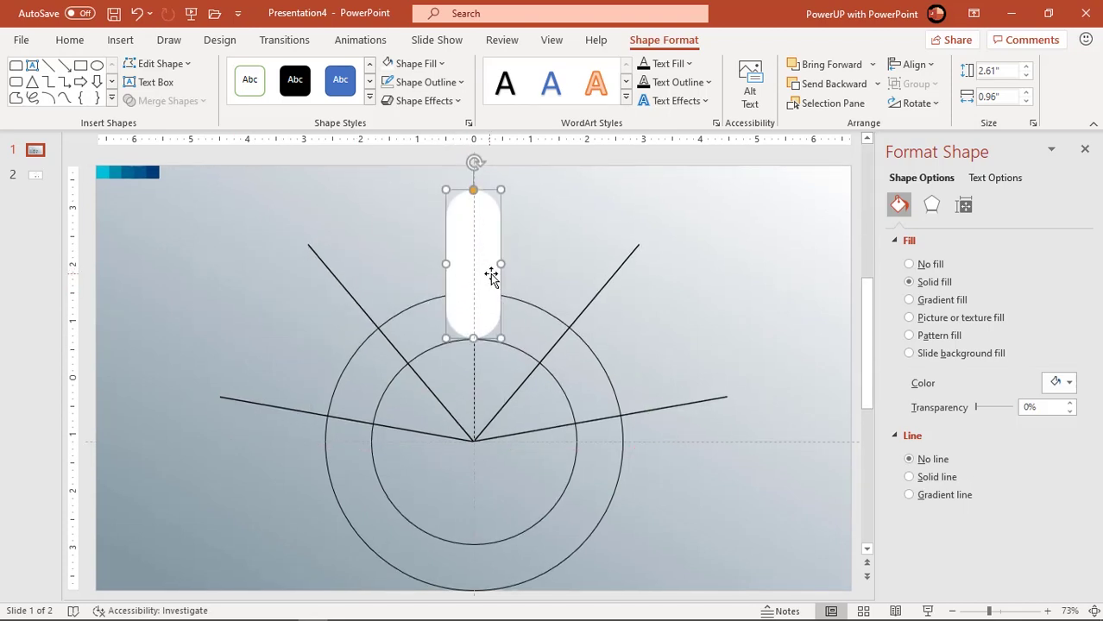
{"action": "left_click_drag", "start_coordinate": [499, 263], "coordinate": [510, 257]}
{"action": "left_click_drag", "start_coordinate": [509, 187], "coordinate": [510, 177]}
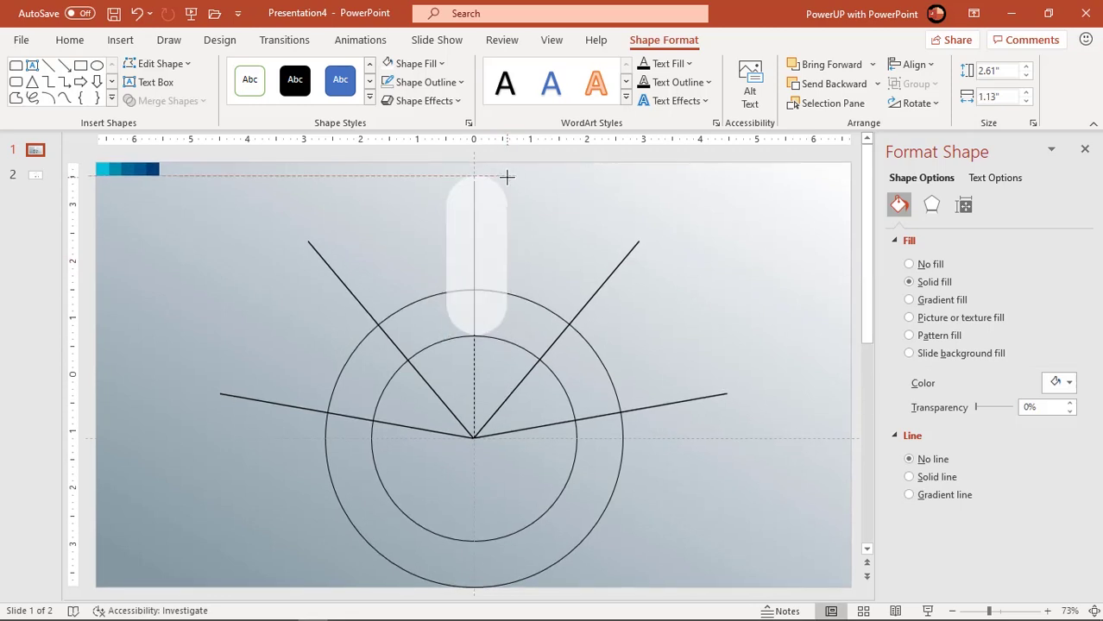
{"action": "left_click_drag", "start_coordinate": [482, 233], "coordinate": [477, 227]}
{"action": "left_click", "coordinate": [567, 216]}
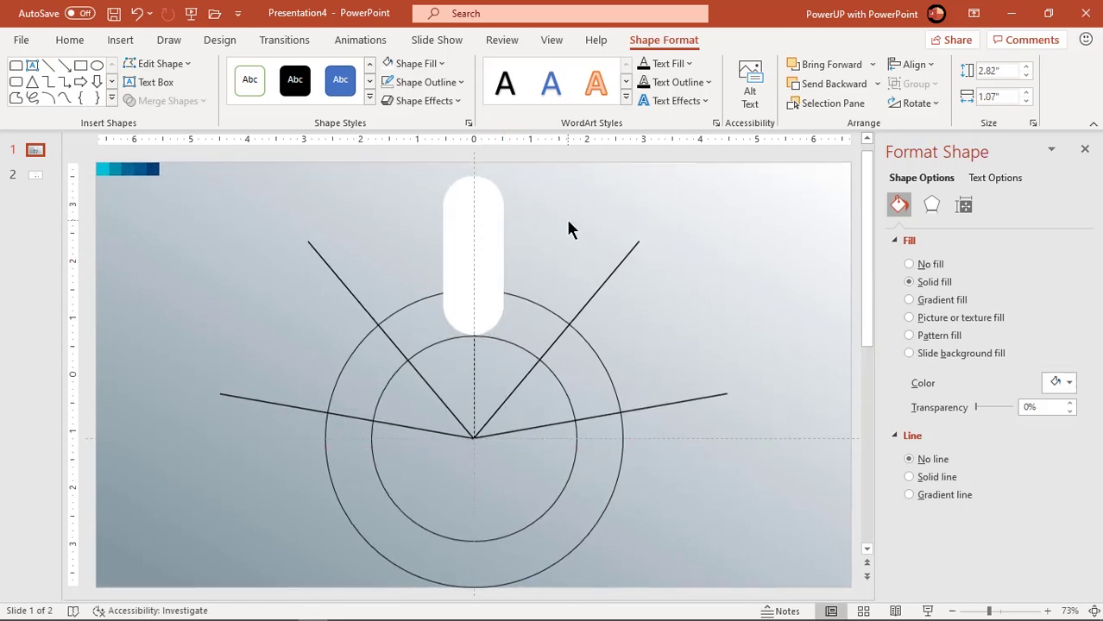
{"action": "left_click", "coordinate": [505, 255]}
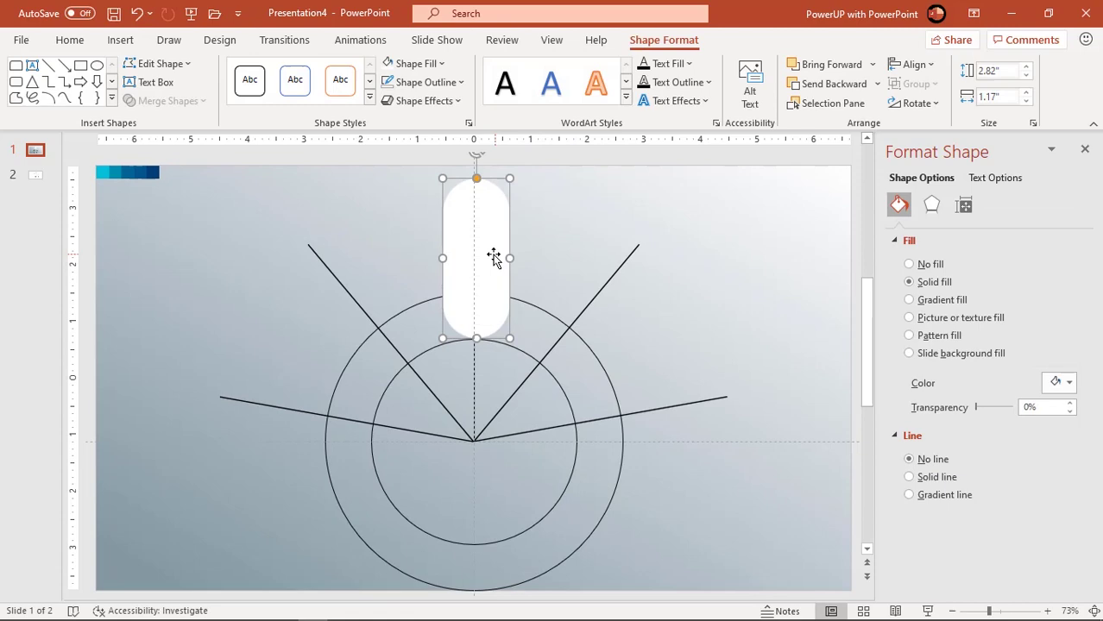
{"action": "left_click", "coordinate": [565, 239]}
Duplicate the white rounded shape, rotate the copy to 40° and place it on the upper-right guide line against the inner circle.
{"action": "left_click", "coordinate": [492, 239]}
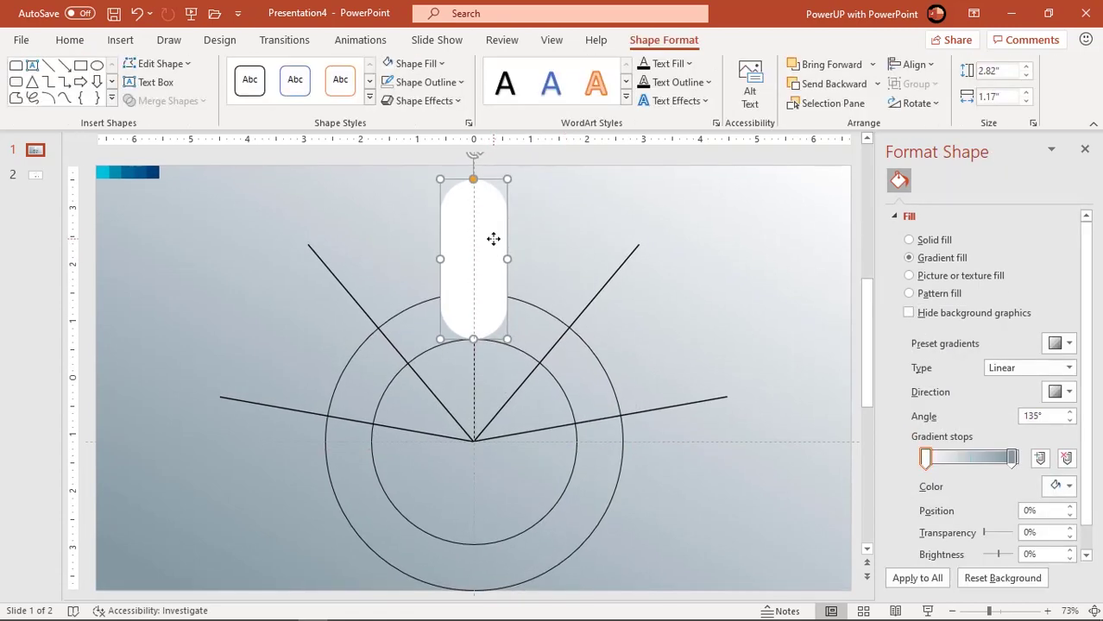
{"action": "left_click_drag", "start_coordinate": [494, 240], "coordinate": [646, 253]}
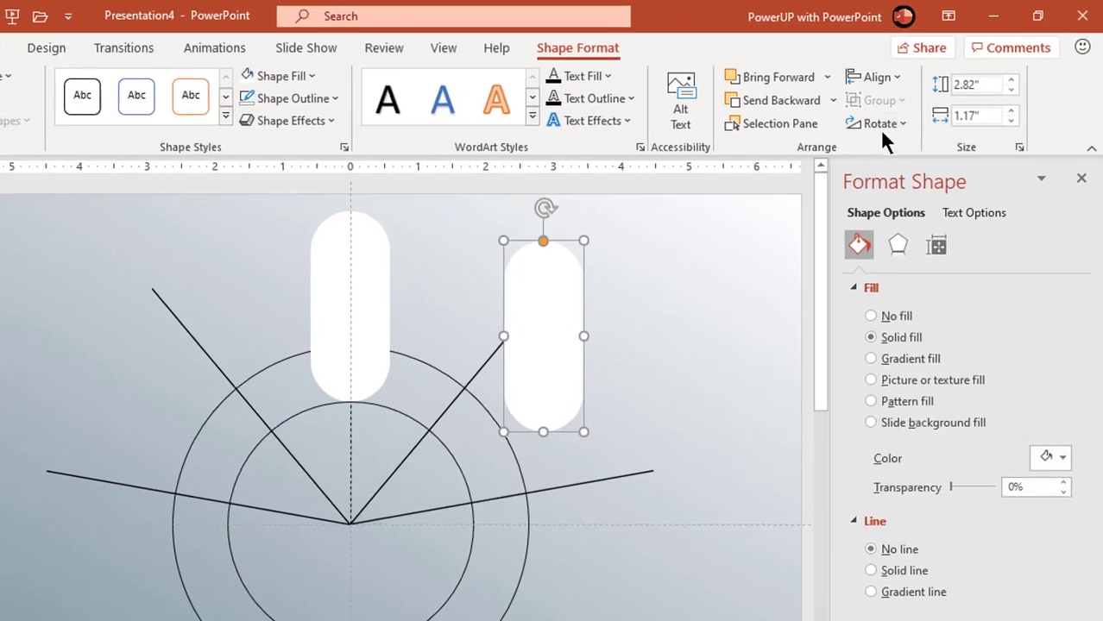
{"action": "left_click", "coordinate": [917, 103]}
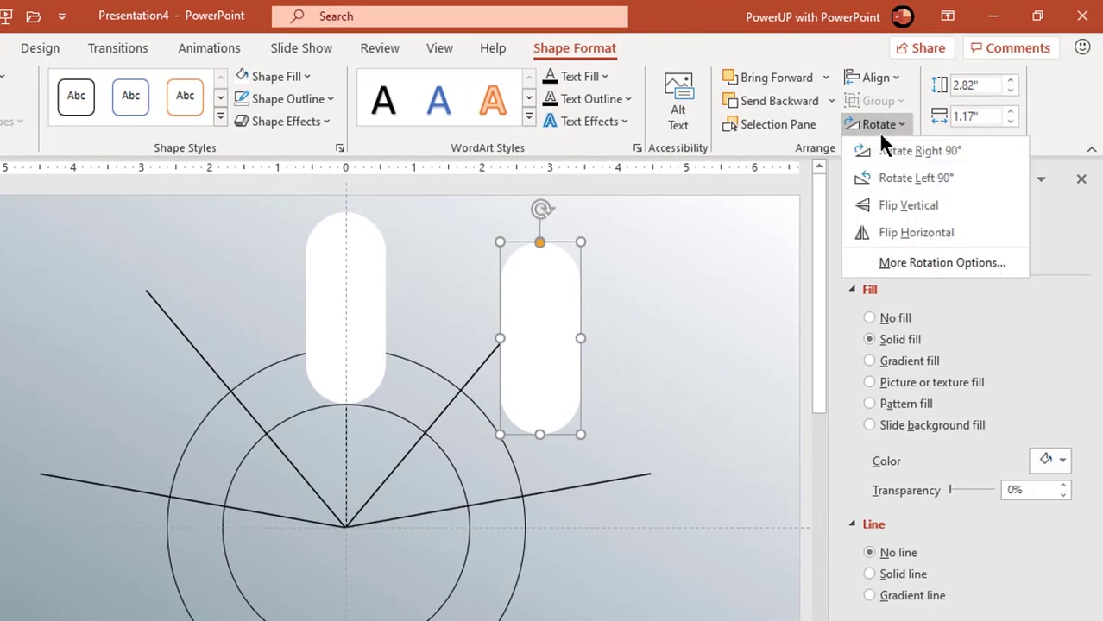
{"action": "left_click", "coordinate": [897, 262]}
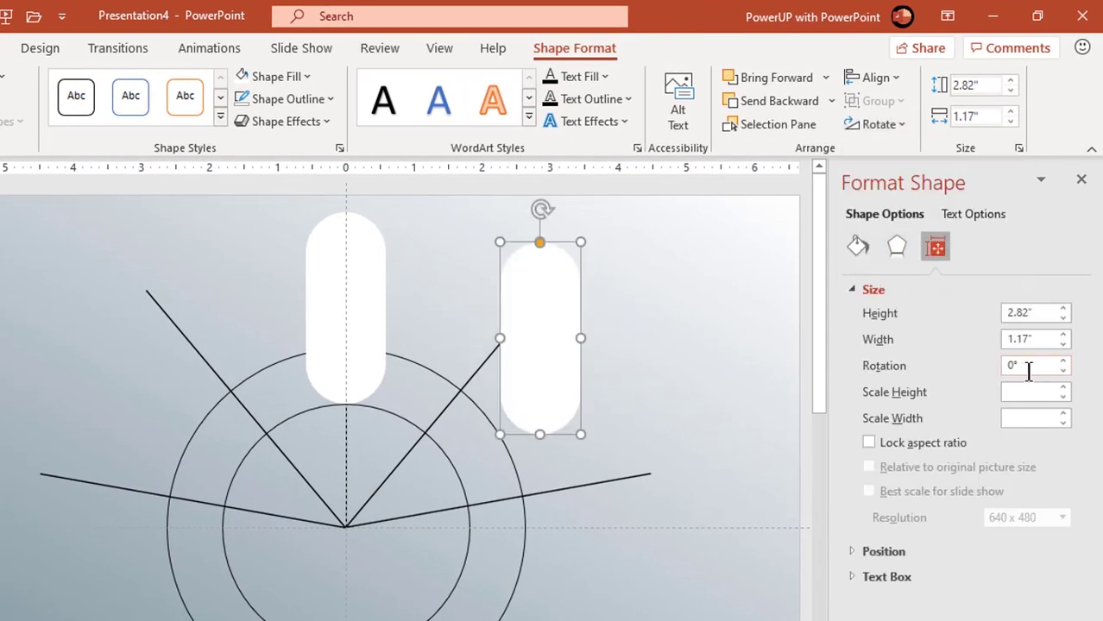
{"action": "type", "text": "40"}
{"action": "key", "text": "Return"}
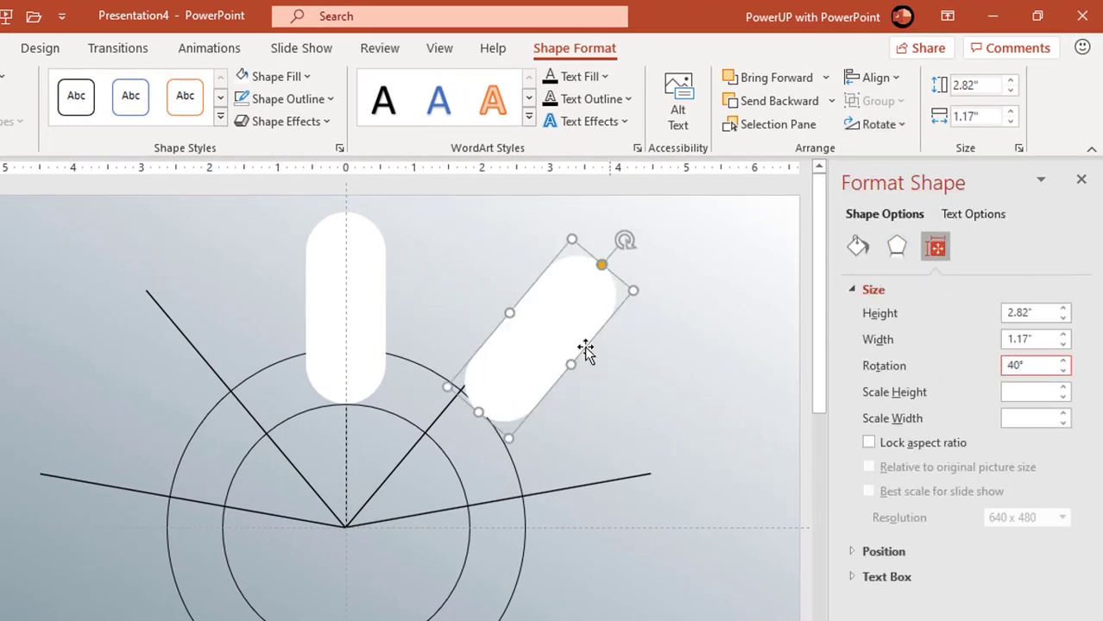
{"action": "left_click_drag", "start_coordinate": [583, 352], "coordinate": [501, 364]}
Duplicate the 40° shape, rotate the copy to 80° and place it on the lower-right guide line against the inner circle.
{"action": "key", "text": "ctrl+d"}
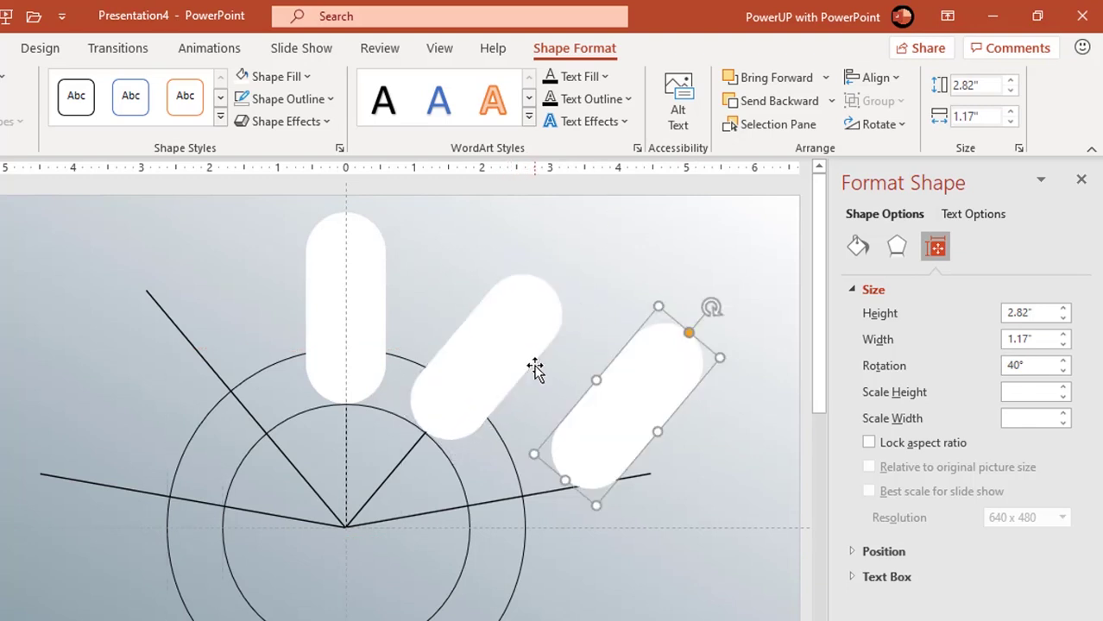
{"action": "left_click_drag", "start_coordinate": [1022, 368], "coordinate": [985, 362]}
{"action": "type", "text": "80"}
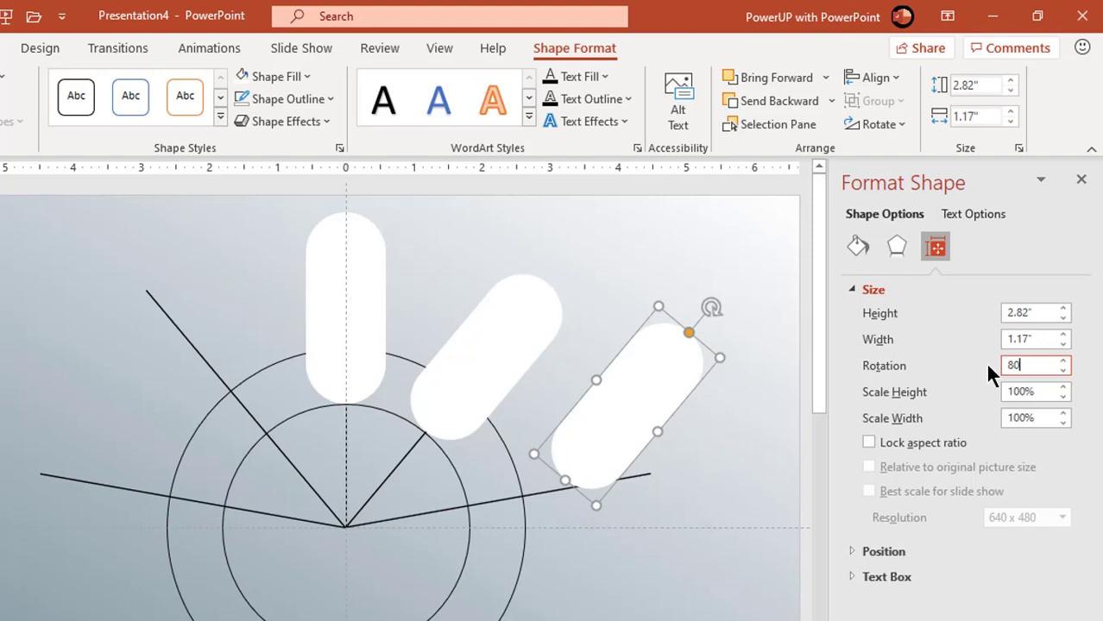
{"action": "key", "text": "Return"}
{"action": "left_click_drag", "start_coordinate": [615, 445], "coordinate": [645, 411]}
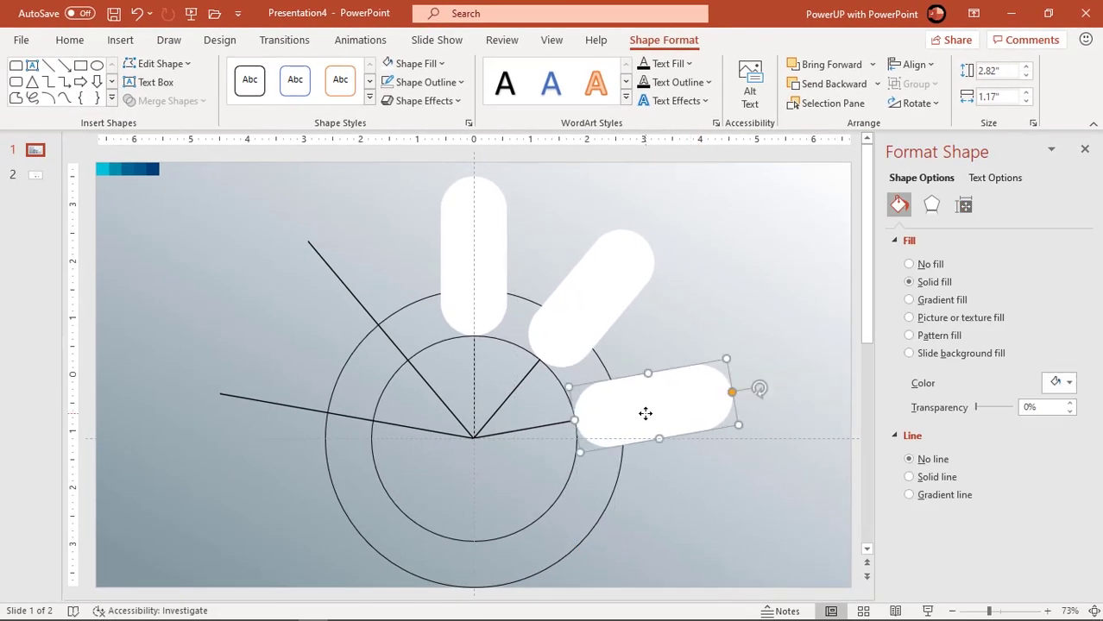
Copy the 40° shape to the opposite side, flip it horizontally and align it on the upper-left guide line.
{"action": "left_click", "coordinate": [748, 500]}
{"action": "left_click", "coordinate": [584, 298]}
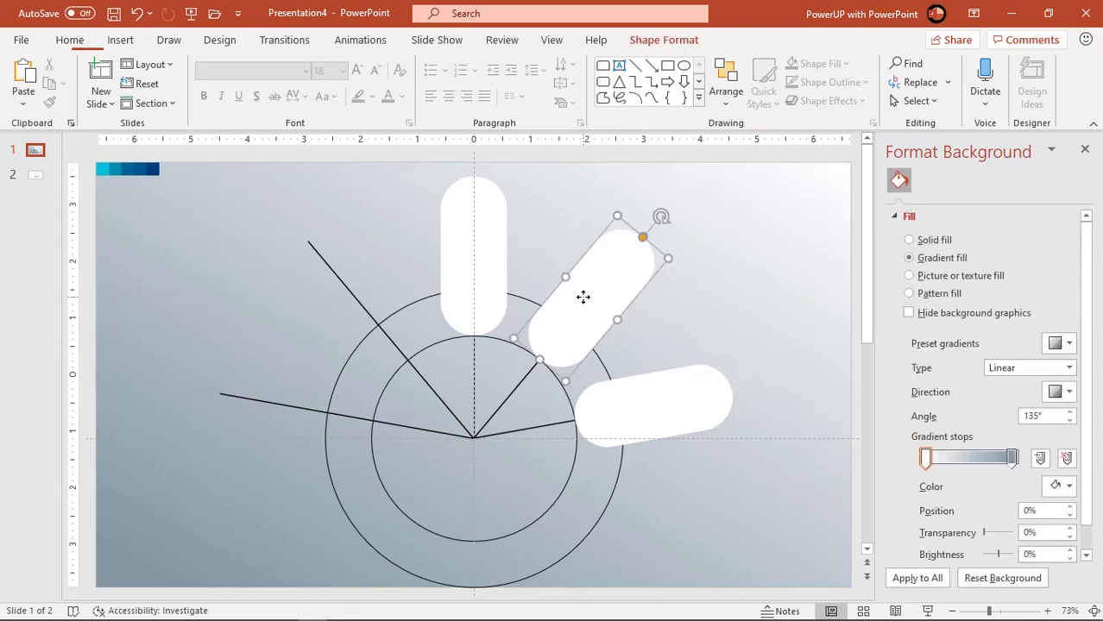
{"action": "left_click_drag", "start_coordinate": [595, 306], "coordinate": [380, 323]}
{"action": "left_click", "coordinate": [918, 104]}
{"action": "left_click", "coordinate": [917, 195]}
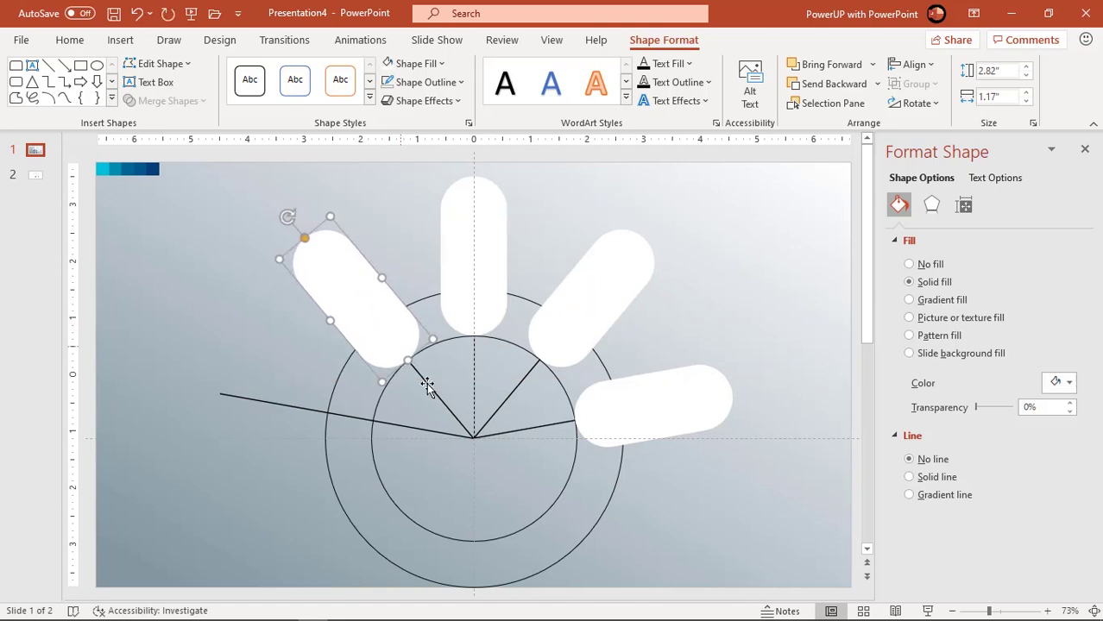
Copy the 80° shape to the opposite side, flip it horizontally and align it on the lower-left guide line.
{"action": "left_click", "coordinate": [420, 408]}
{"action": "left_click", "coordinate": [641, 407]}
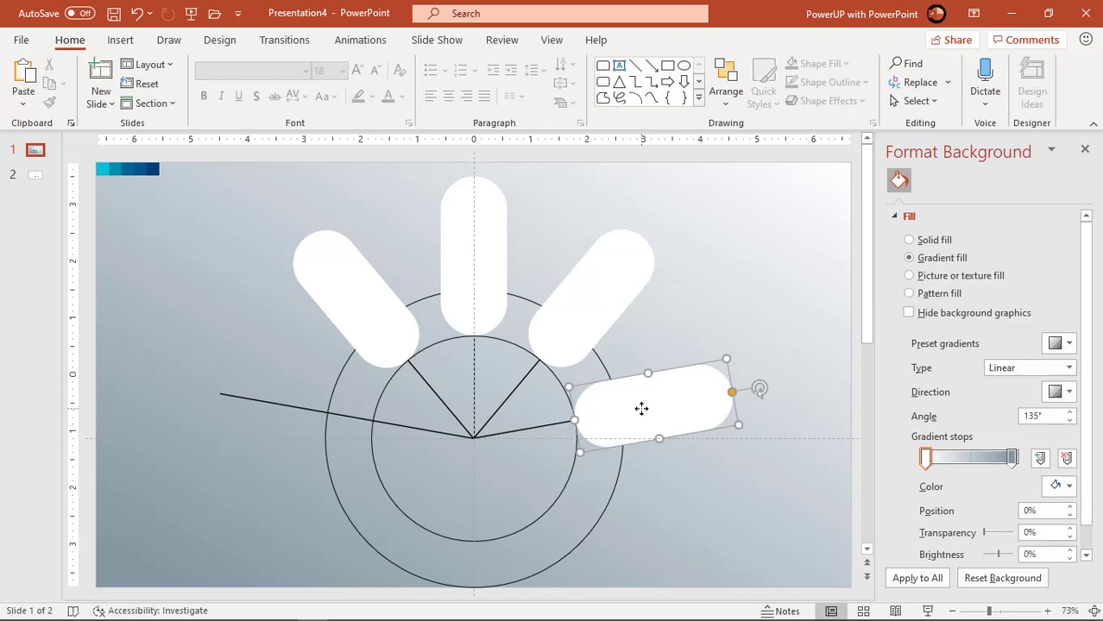
{"action": "left_click_drag", "start_coordinate": [641, 406], "coordinate": [295, 406]}
{"action": "left_click", "coordinate": [916, 103]}
{"action": "left_click", "coordinate": [916, 192]}
{"action": "left_click", "coordinate": [680, 498]}
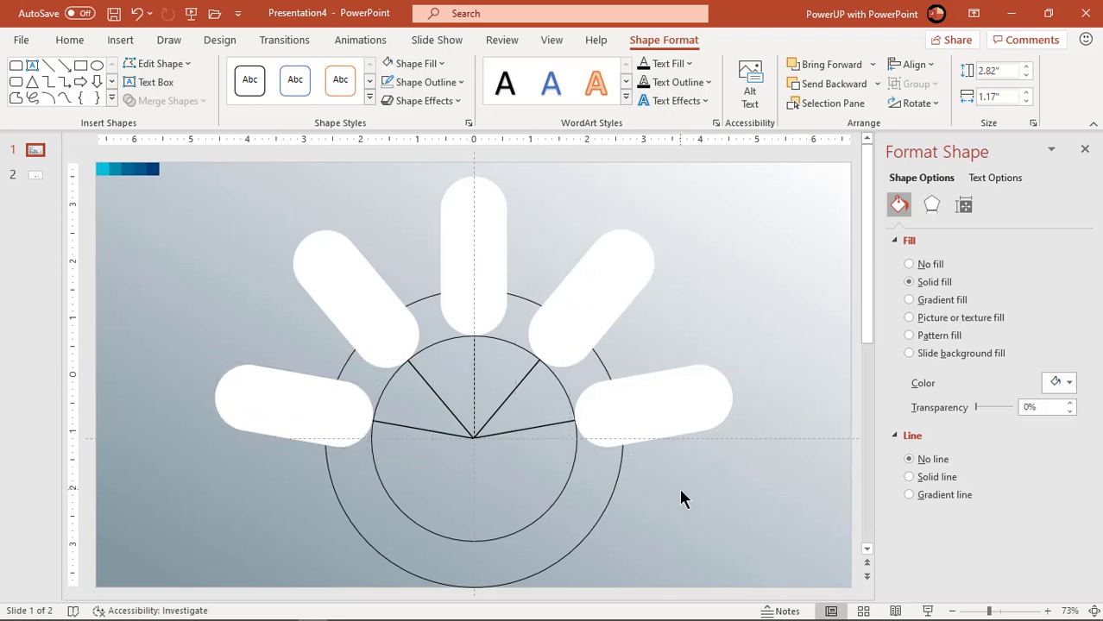
Duplicate all five white rounded shapes with a slight offset down and right, and fill the copies with near-black.
{"action": "left_click", "coordinate": [317, 411]}
{"action": "left_click", "coordinate": [376, 321], "text": "shift"}
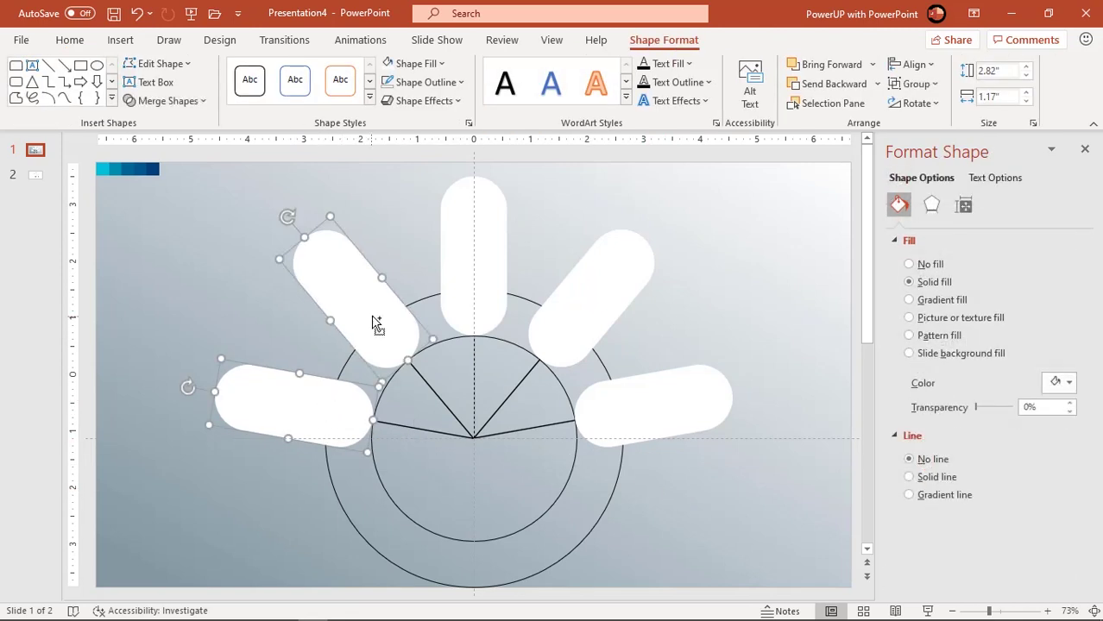
{"action": "left_click", "coordinate": [462, 272], "text": "shift"}
{"action": "left_click", "coordinate": [609, 287], "text": "shift"}
{"action": "left_click", "coordinate": [653, 411], "text": "shift"}
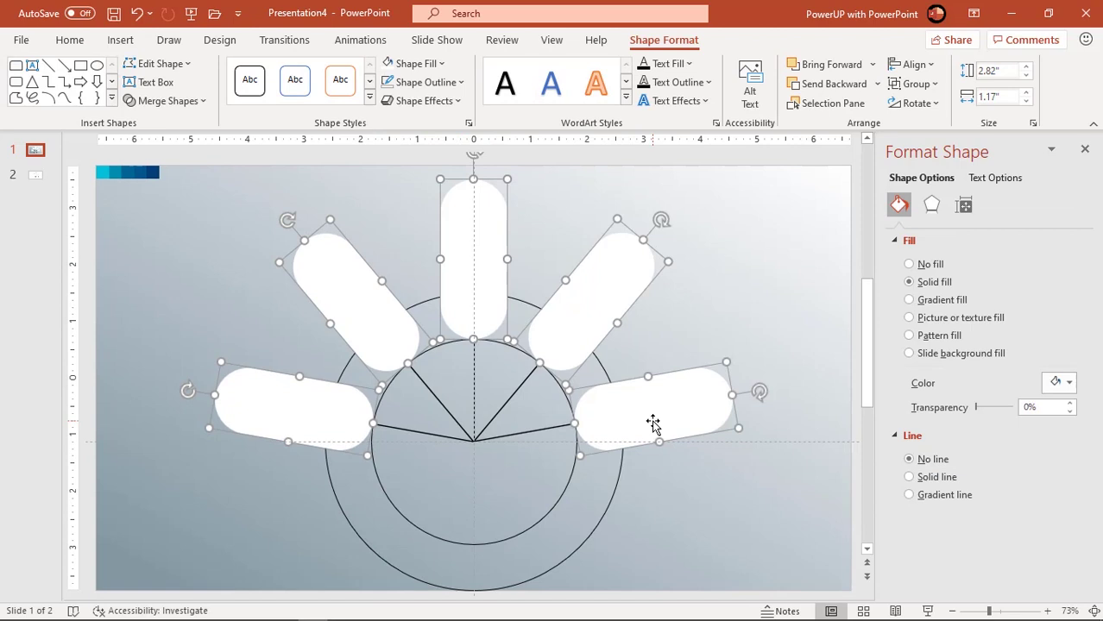
{"action": "left_click_drag", "start_coordinate": [653, 423], "coordinate": [700, 497]}
{"action": "left_click", "coordinate": [442, 65]}
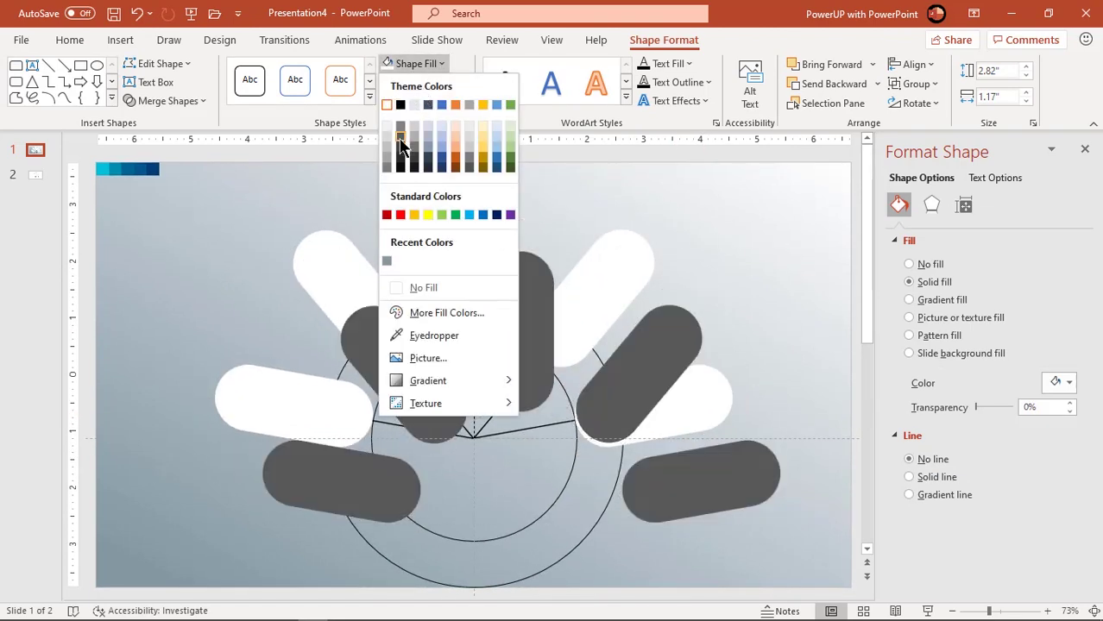
{"action": "left_click", "coordinate": [399, 159]}
Group the five dark copies and hide the group on the slide.
{"action": "right_click", "coordinate": [530, 323]}
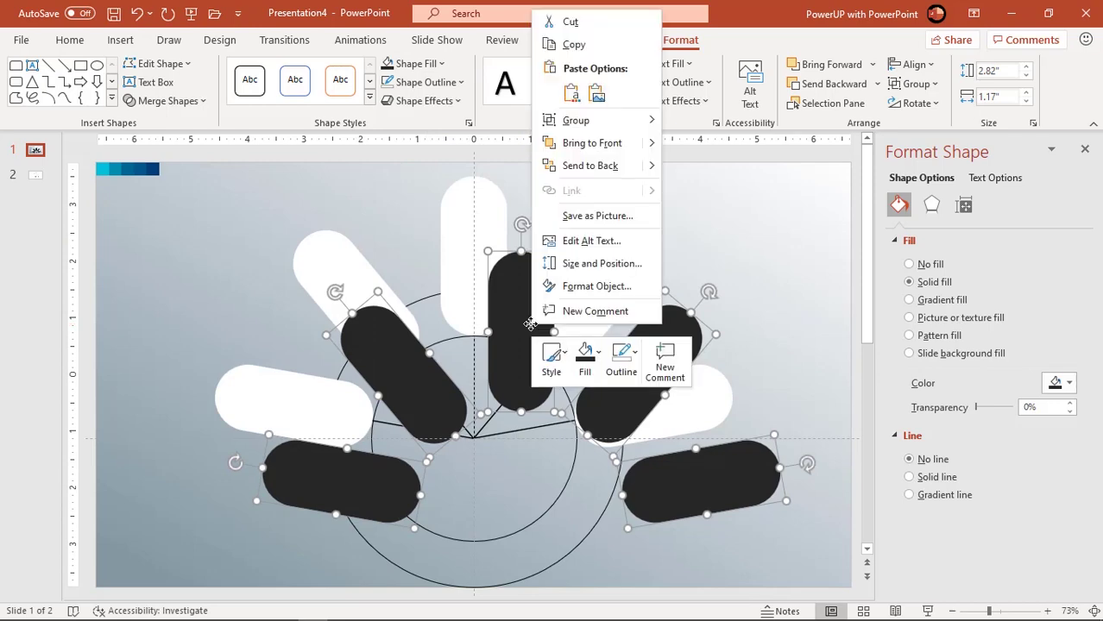
{"action": "mouse_move", "coordinate": [583, 121]}
{"action": "left_click", "coordinate": [688, 121]}
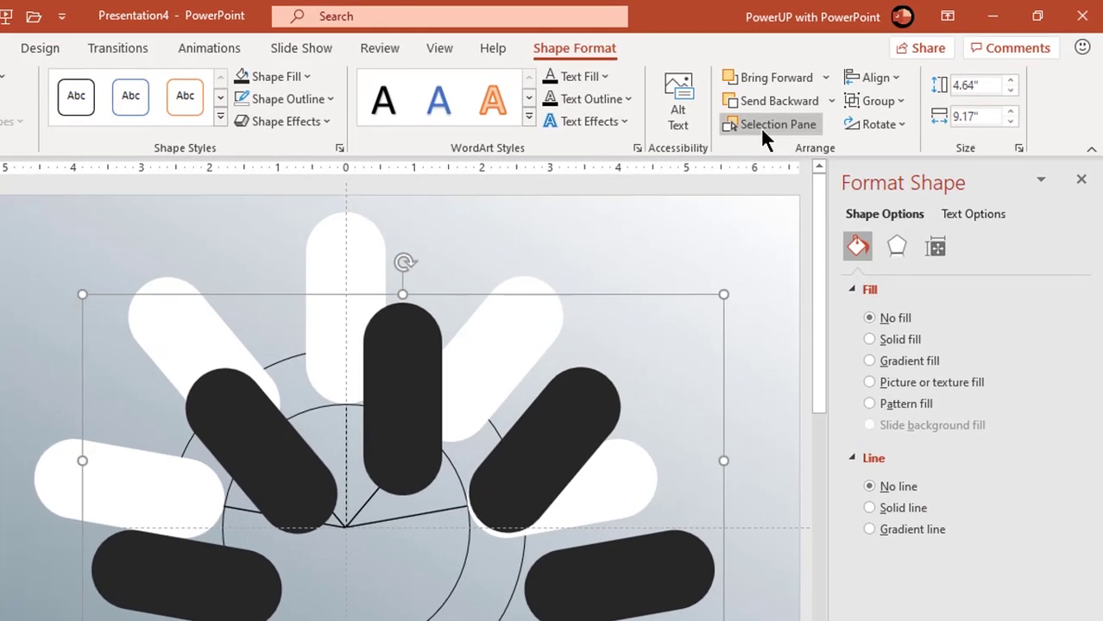
{"action": "left_click", "coordinate": [820, 105]}
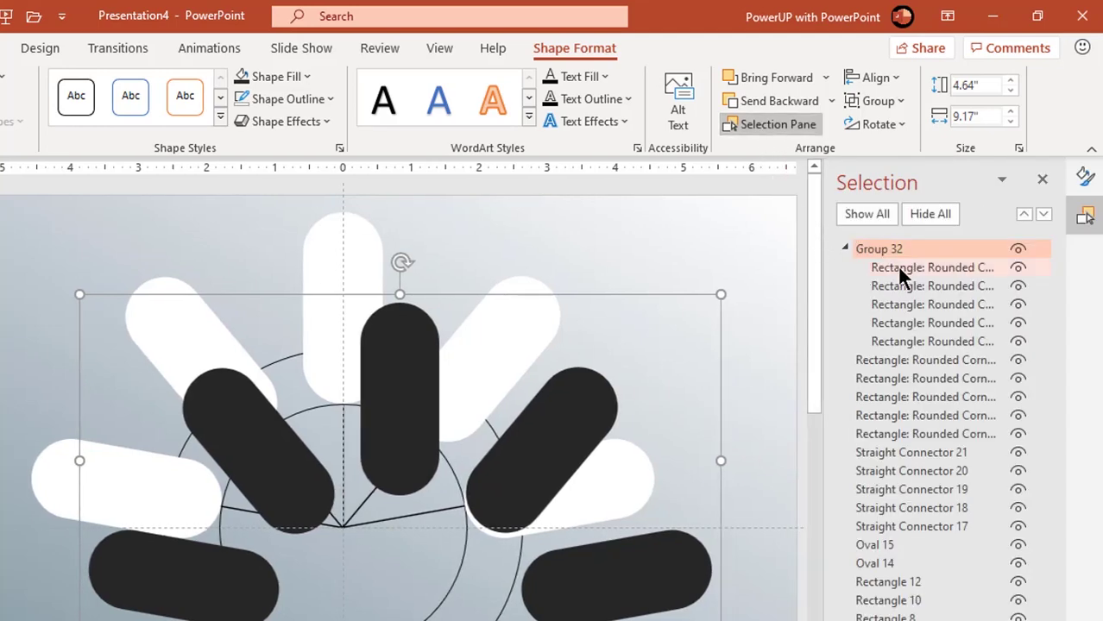
{"action": "left_click", "coordinate": [1018, 249]}
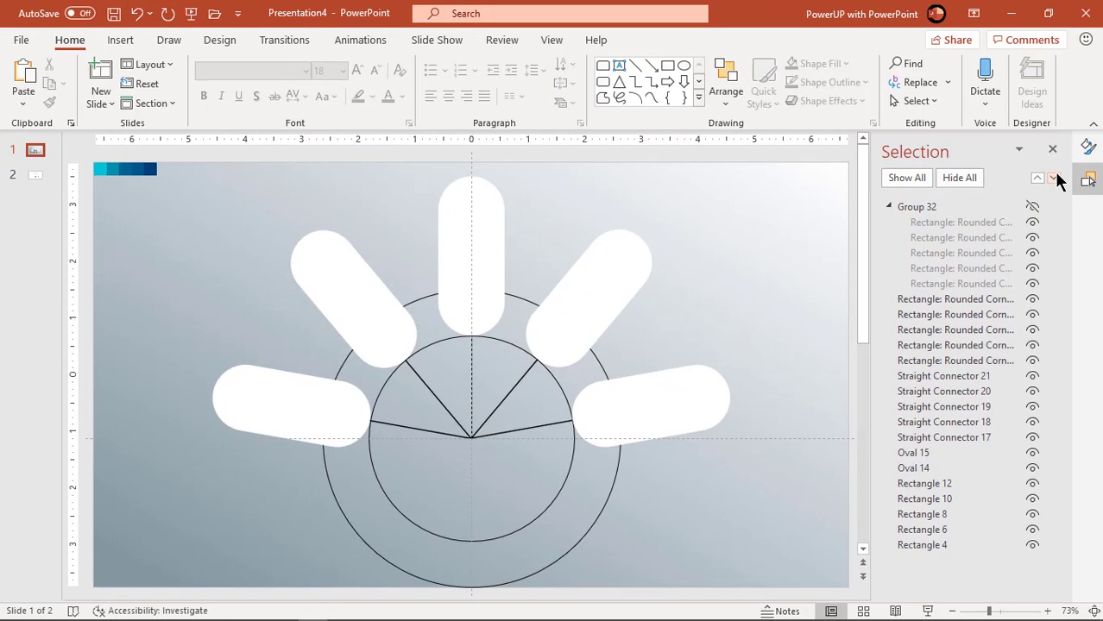
{"action": "left_click", "coordinate": [1052, 151]}
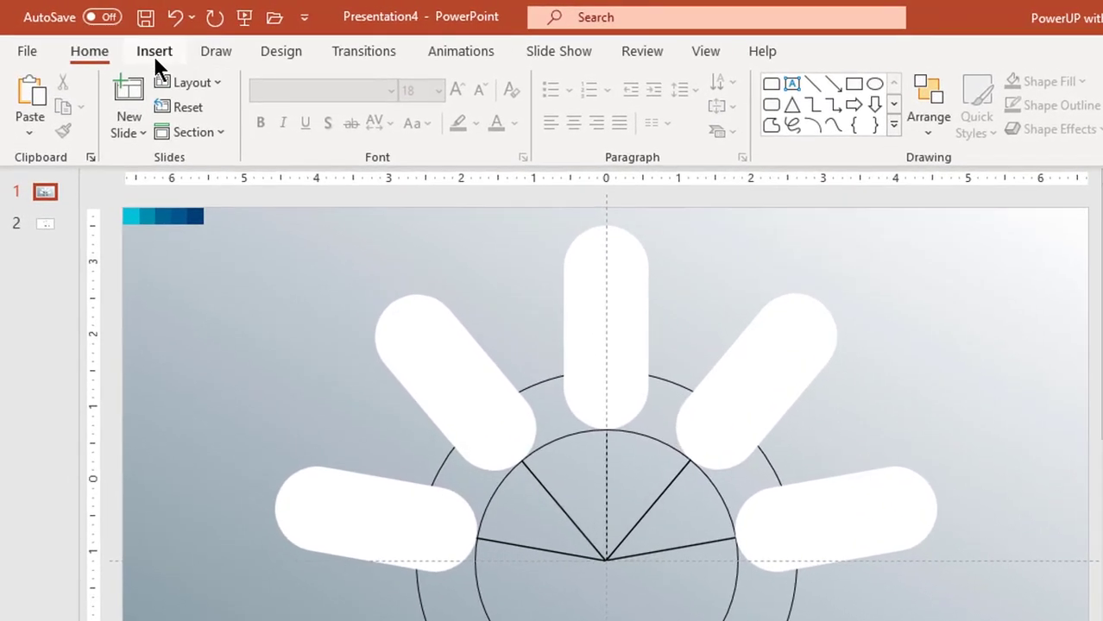
Draw a filled circle centered on the guides' intersection and enlarge it to match the outer circle.
{"action": "left_click", "coordinate": [154, 55]}
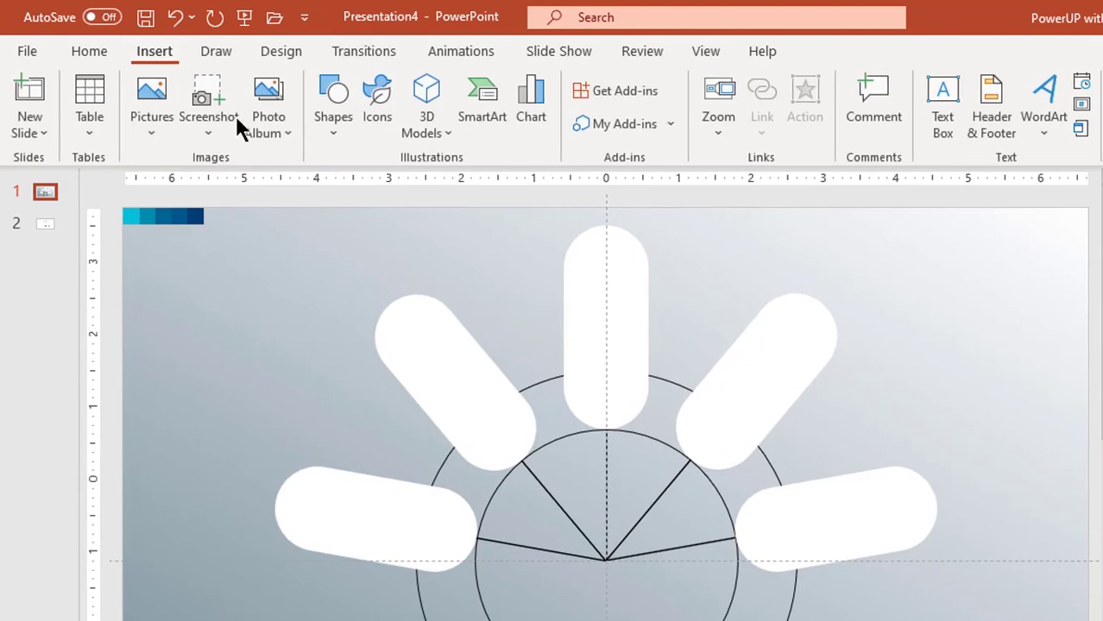
{"action": "left_click", "coordinate": [333, 138]}
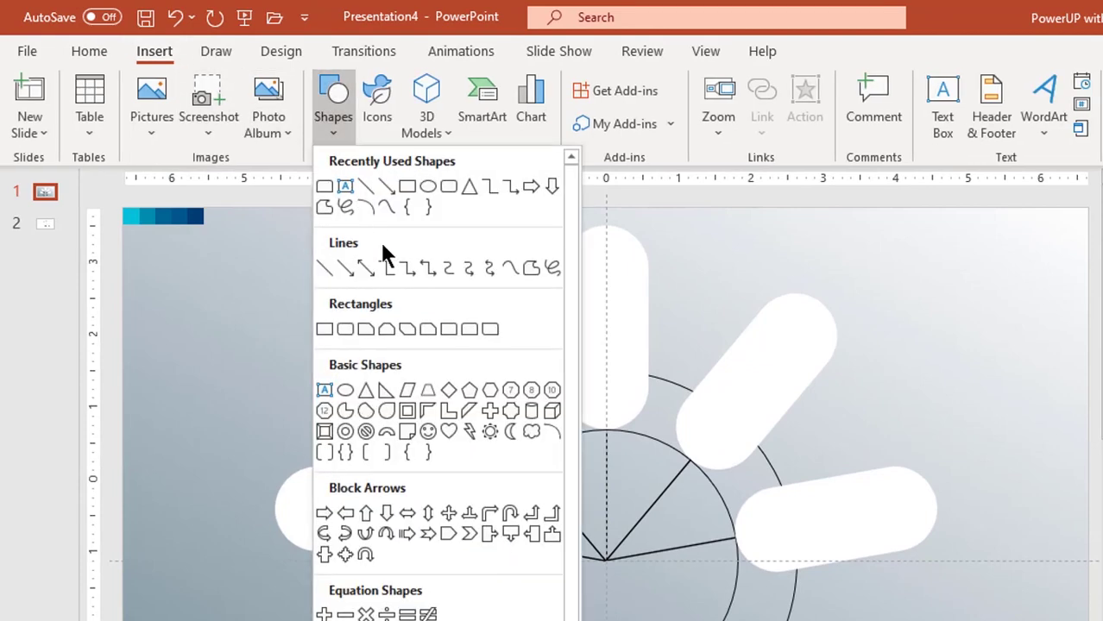
{"action": "left_click", "coordinate": [430, 203]}
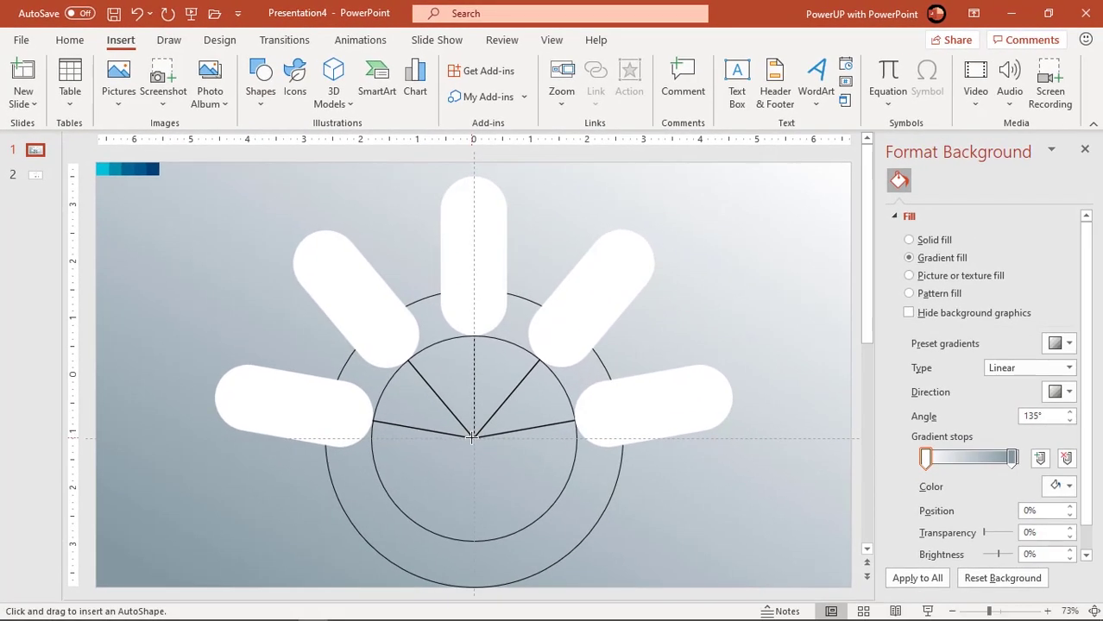
{"action": "left_click_drag", "start_coordinate": [473, 437], "coordinate": [649, 535]}
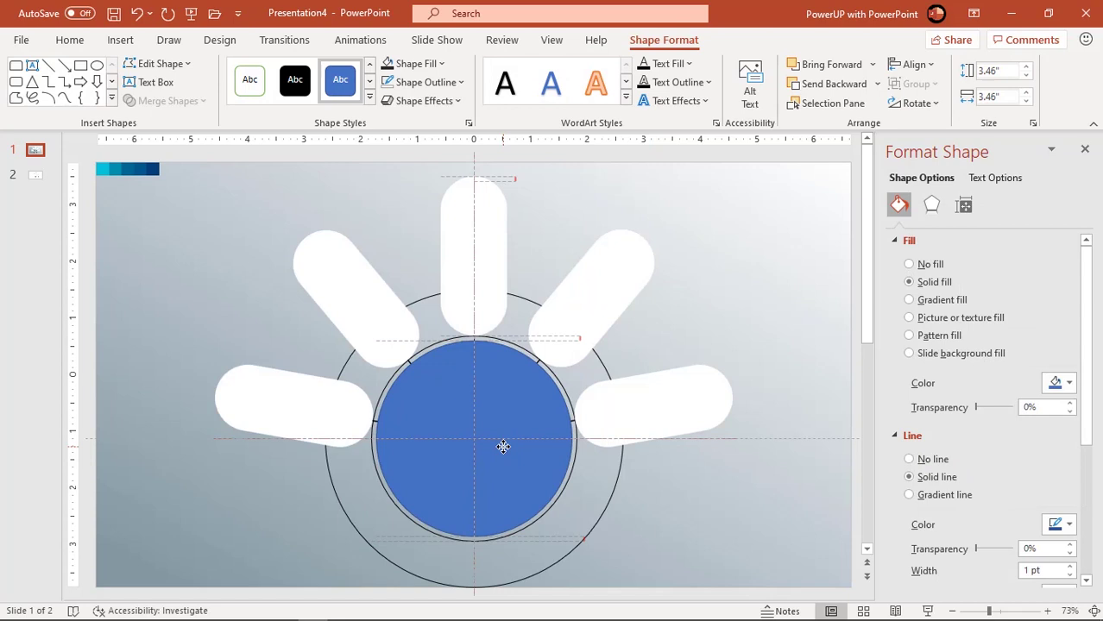
{"action": "scroll", "coordinate": [507, 448], "scroll_direction": "down", "scroll_amount": 1}
{"action": "left_click_drag", "start_coordinate": [562, 522], "coordinate": [608, 535]}
{"action": "left_click", "coordinate": [672, 493]}
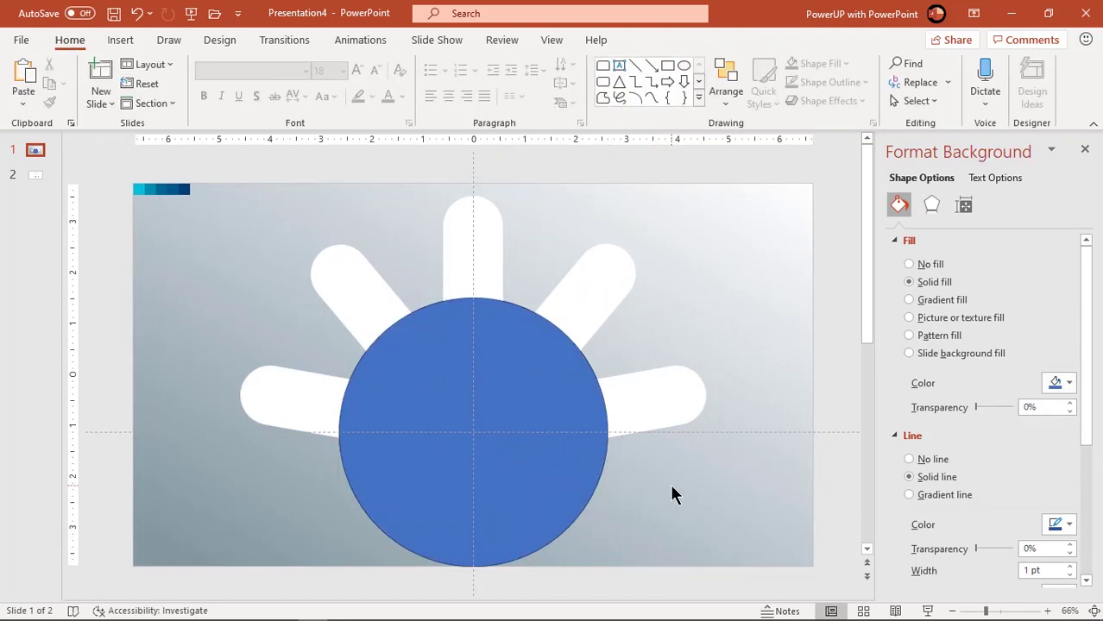
Fragment the five white rounded shapes together with the blue circle, picking a white shape first.
{"action": "left_click", "coordinate": [663, 424]}
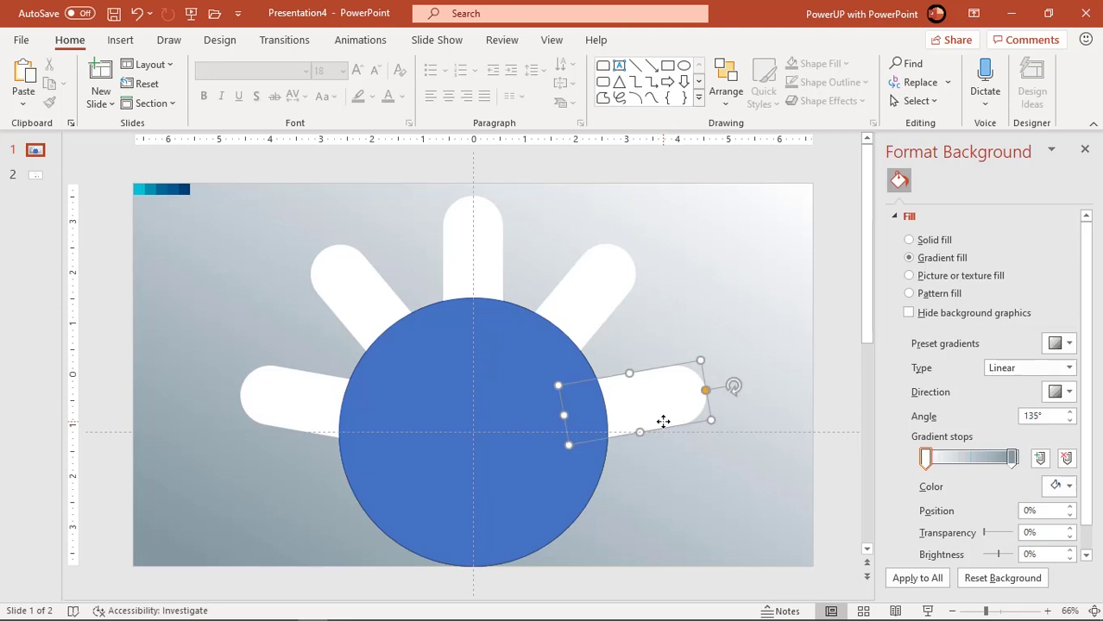
{"action": "left_click", "coordinate": [607, 304], "text": "shift"}
{"action": "left_click", "coordinate": [468, 246], "text": "shift"}
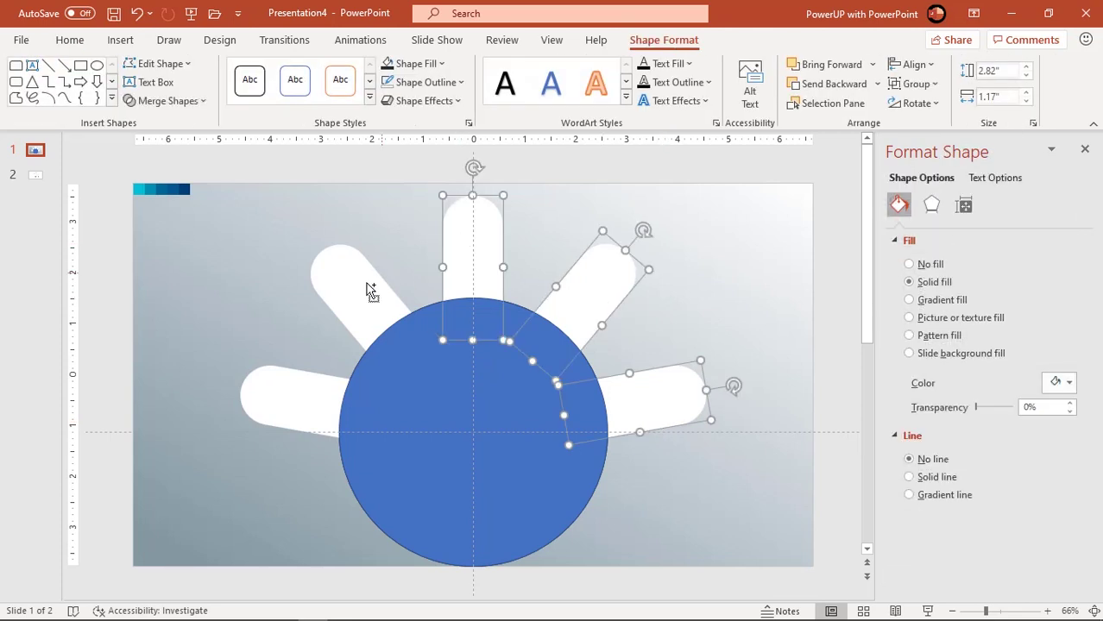
{"action": "left_click", "coordinate": [369, 291], "text": "shift"}
{"action": "left_click", "coordinate": [298, 390], "text": "shift"}
{"action": "left_click", "coordinate": [421, 493], "text": "shift"}
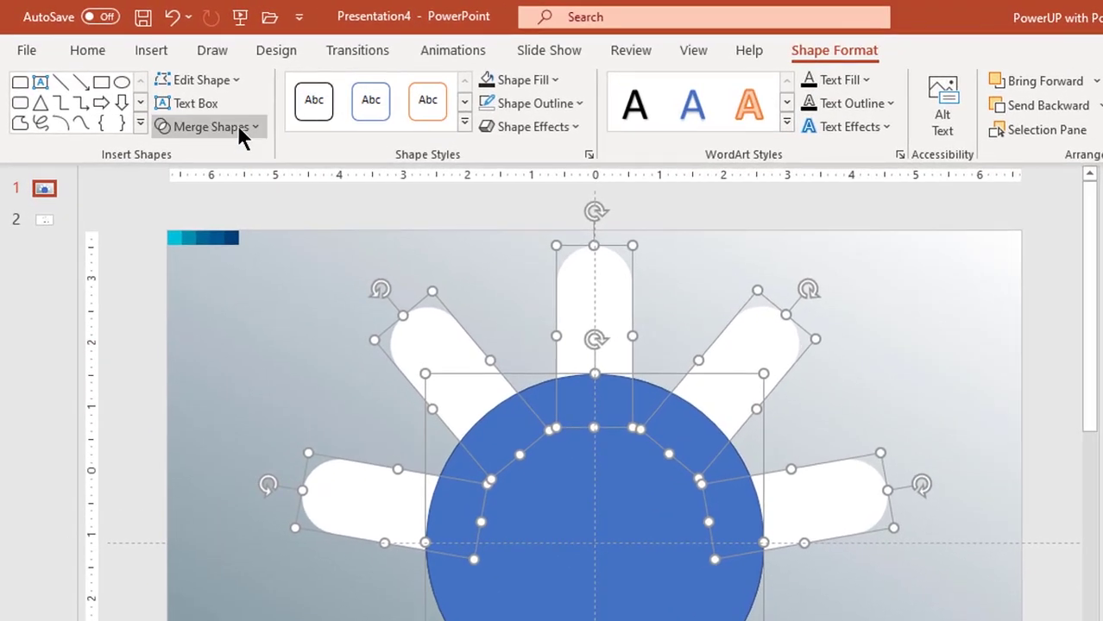
{"action": "left_click", "coordinate": [190, 100]}
{"action": "left_click", "coordinate": [215, 211]}
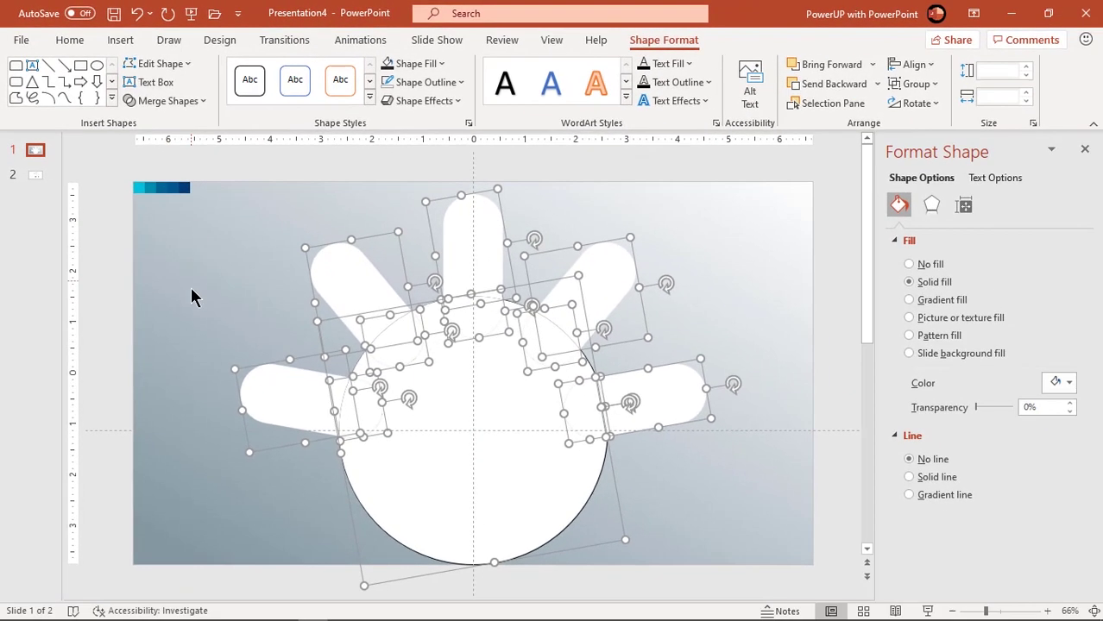
{"action": "left_click", "coordinate": [237, 357]}
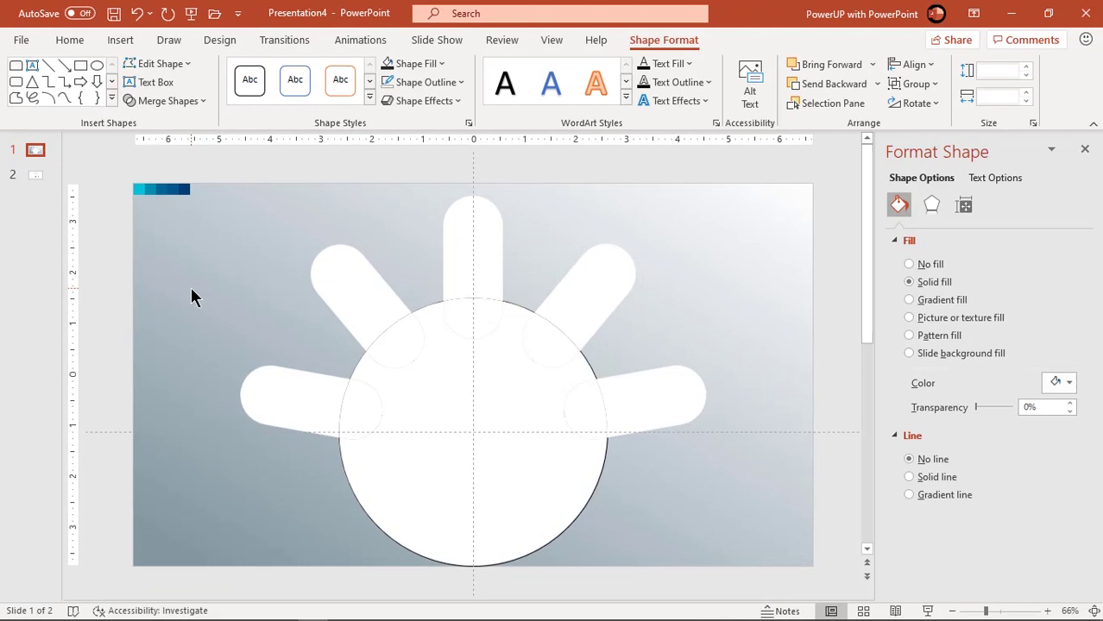
Pull the large leftover circle fragment away from the rounded shapes and delete it.
{"action": "left_click", "coordinate": [497, 483]}
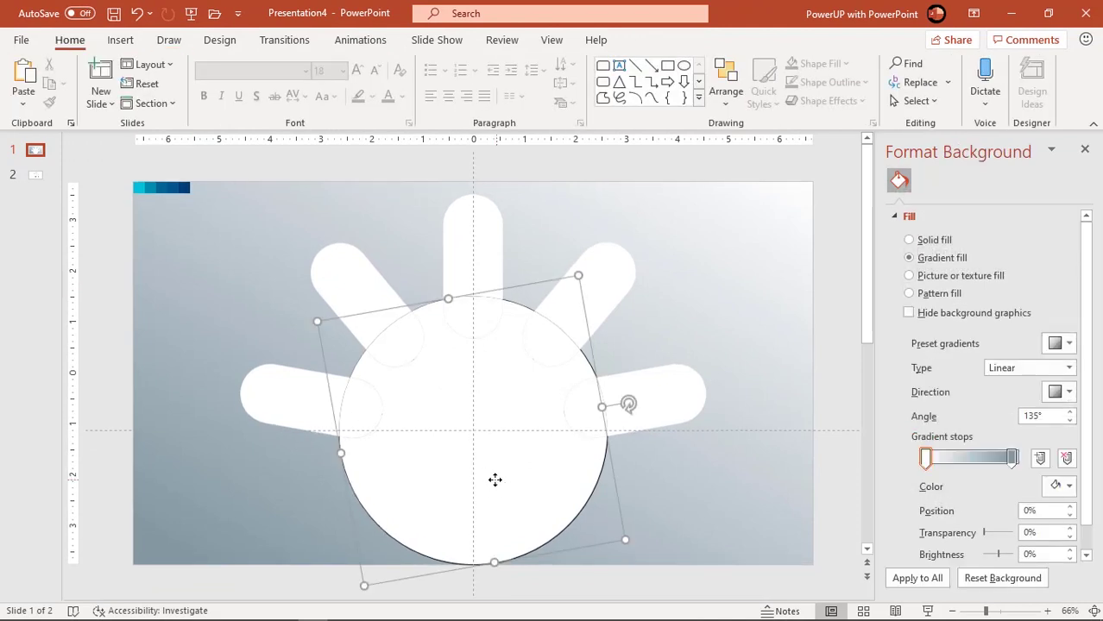
{"action": "left_click_drag", "start_coordinate": [500, 466], "coordinate": [739, 373]}
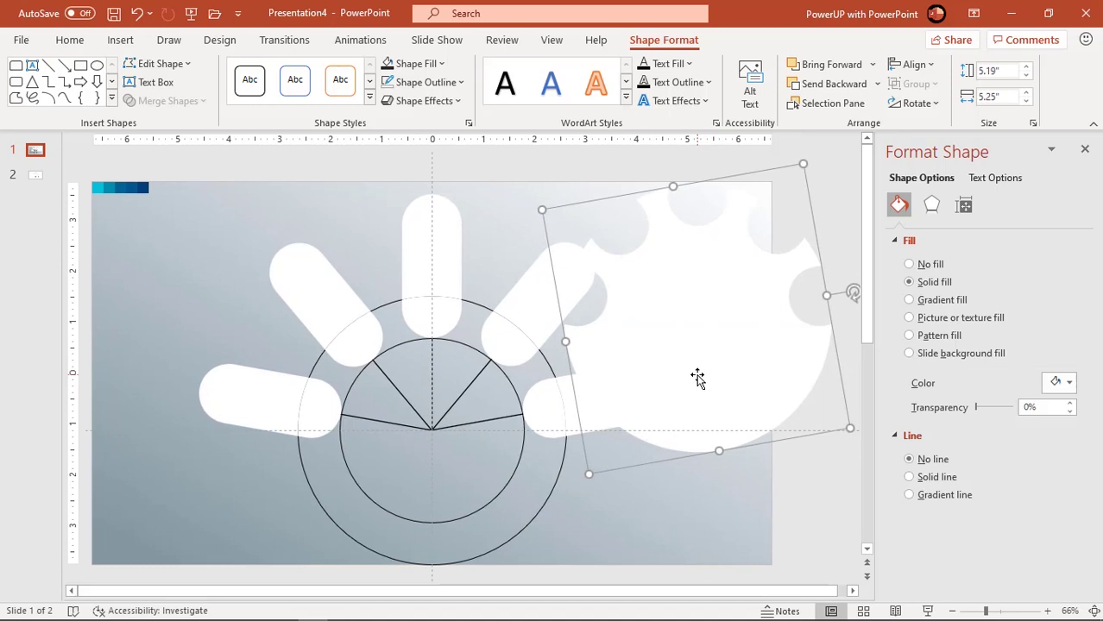
{"action": "key", "text": "Delete"}
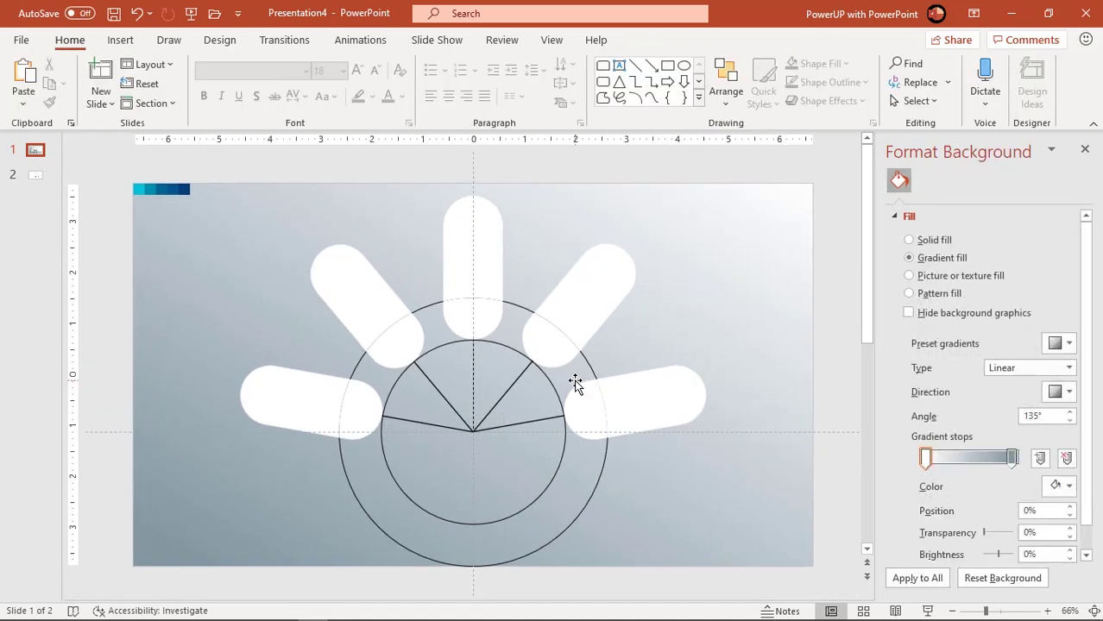
Fill the inner pieces of the far-left and upper-left shapes with the palette strip's light cyan and teal, sampled with the Eyedropper.
{"action": "left_click", "coordinate": [366, 420]}
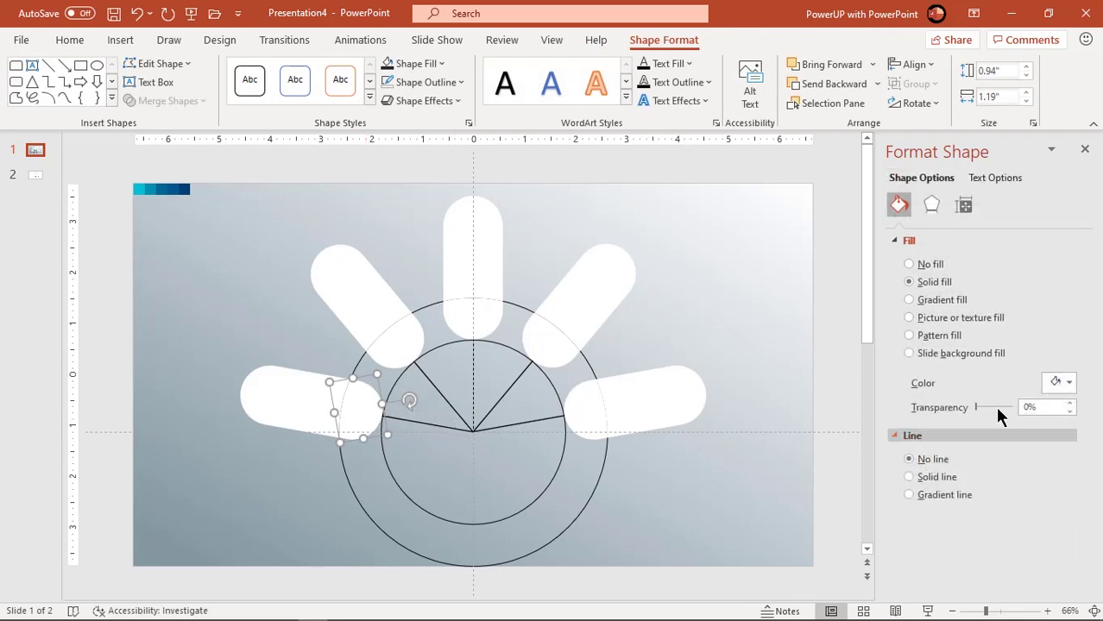
{"action": "left_click", "coordinate": [1060, 382]}
{"action": "left_click", "coordinate": [842, 354]}
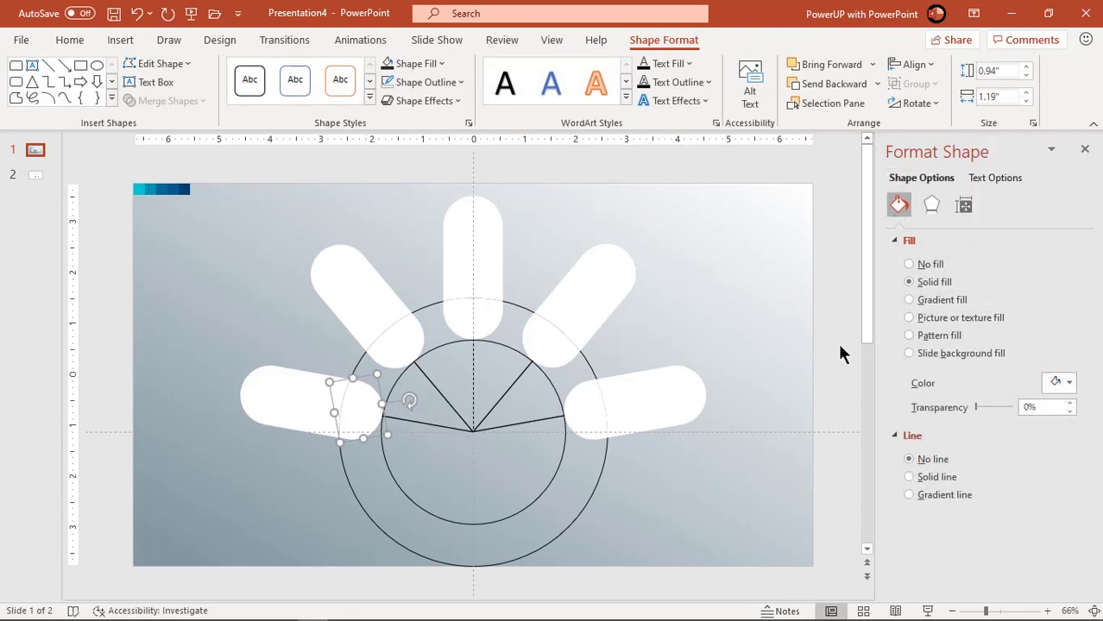
{"action": "left_click", "coordinate": [147, 189]}
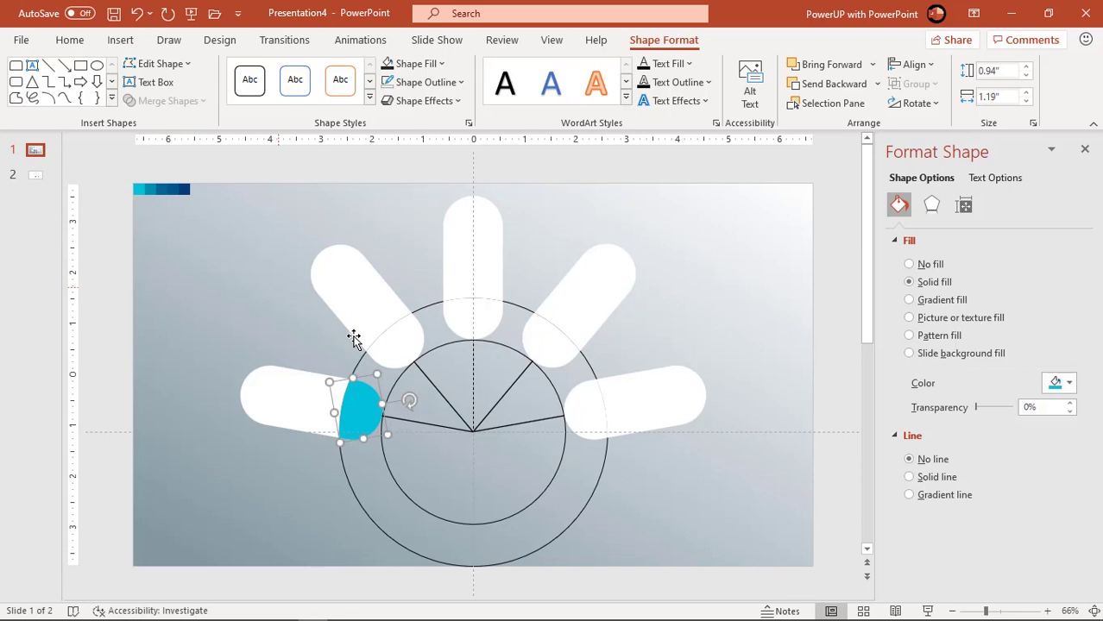
{"action": "left_click", "coordinate": [399, 349]}
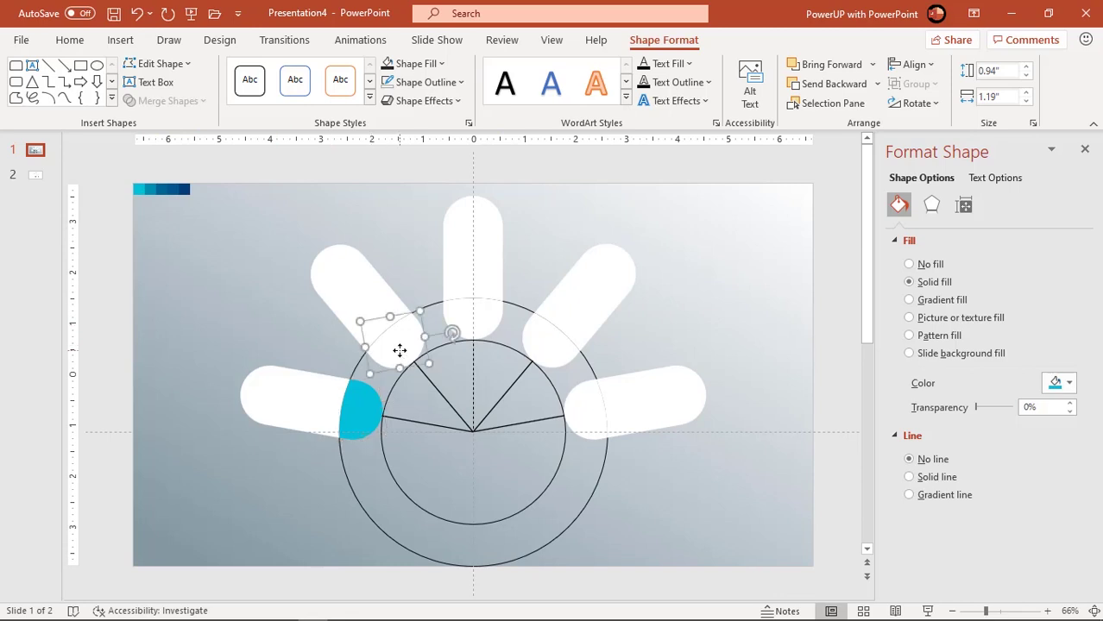
{"action": "left_click", "coordinate": [1044, 387]}
{"action": "left_click", "coordinate": [1000, 365]}
{"action": "left_click", "coordinate": [173, 188]}
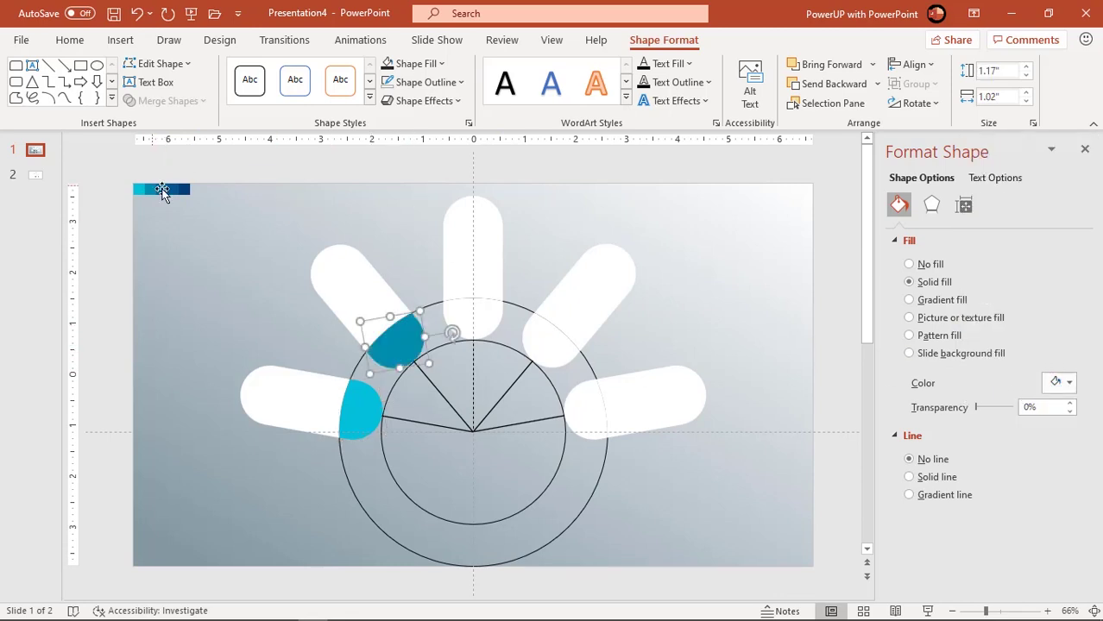
Fill the inner pieces of the top-center and upper-right shapes with the palette strip's third and fourth blues using the Eyedropper.
{"action": "left_click", "coordinate": [480, 336]}
{"action": "left_click", "coordinate": [1049, 385]}
{"action": "left_click", "coordinate": [1005, 365]}
{"action": "left_click", "coordinate": [177, 189]}
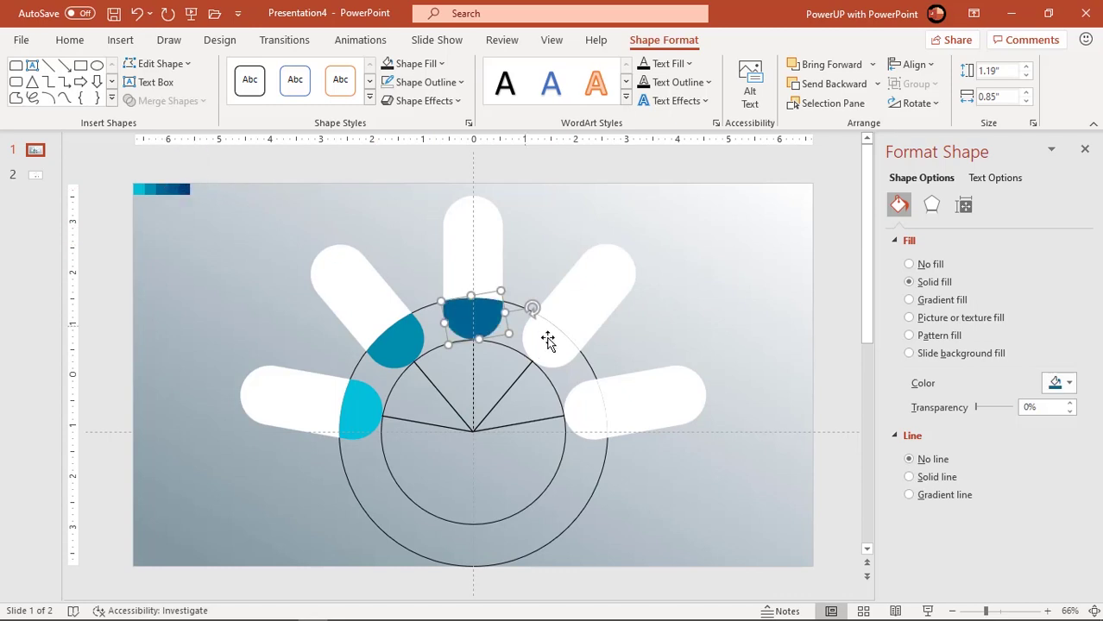
{"action": "left_click", "coordinate": [548, 340]}
{"action": "left_click", "coordinate": [1048, 385]}
{"action": "left_click", "coordinate": [1008, 364]}
{"action": "left_click", "coordinate": [181, 189]}
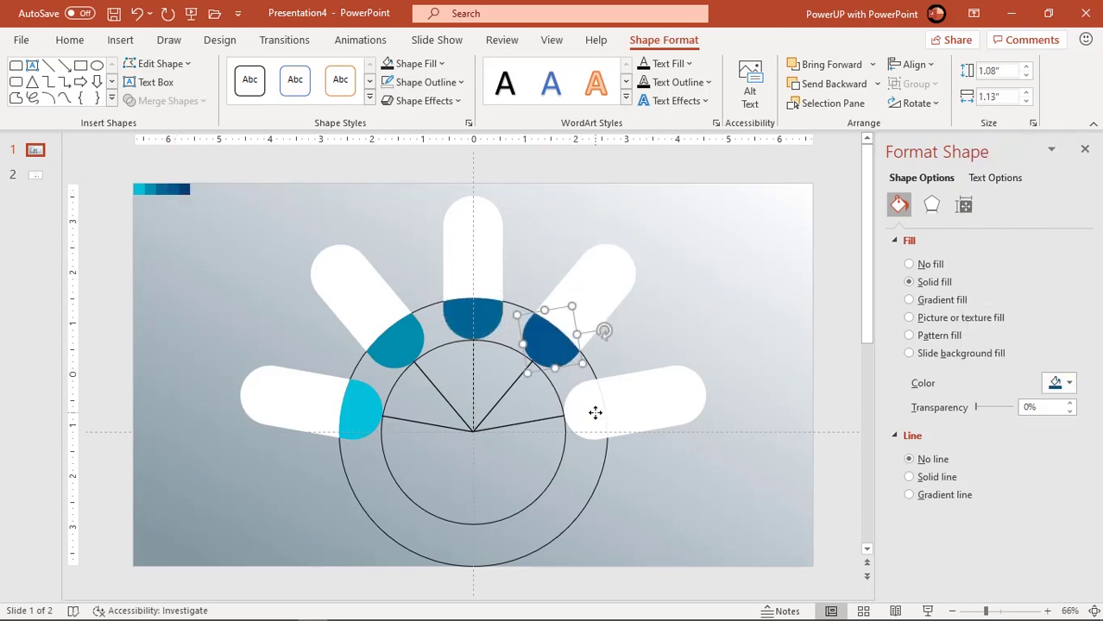
Fill the inner piece of the far-right shape with the palette strip's darkest navy using the Eyedropper.
{"action": "left_click", "coordinate": [595, 414]}
{"action": "left_click", "coordinate": [1055, 383]}
{"action": "left_click", "coordinate": [986, 366]}
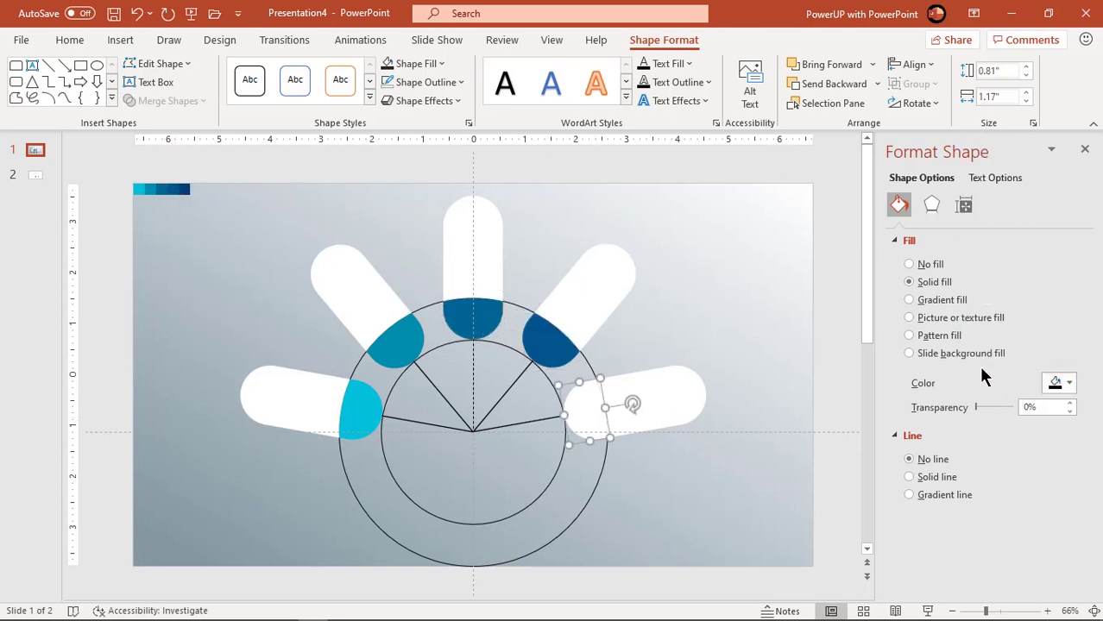
{"action": "left_click", "coordinate": [188, 190]}
{"action": "left_click", "coordinate": [250, 277]}
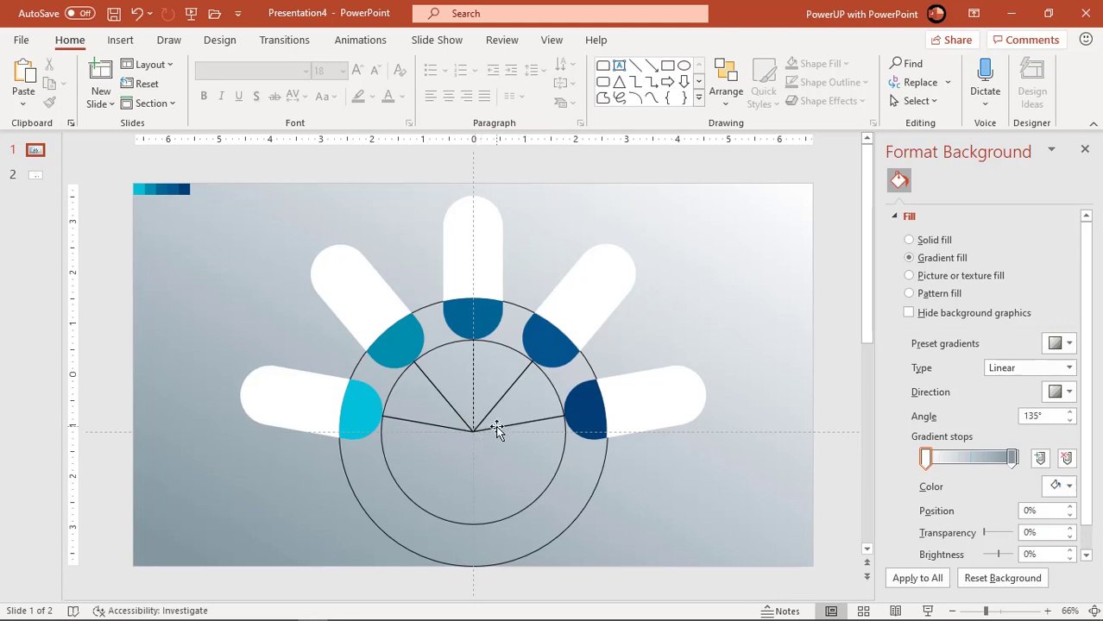
Delete the radial guide lines that meet at the center of the circles.
{"action": "left_click", "coordinate": [495, 425]}
{"action": "left_click", "coordinate": [503, 401], "text": "shift"}
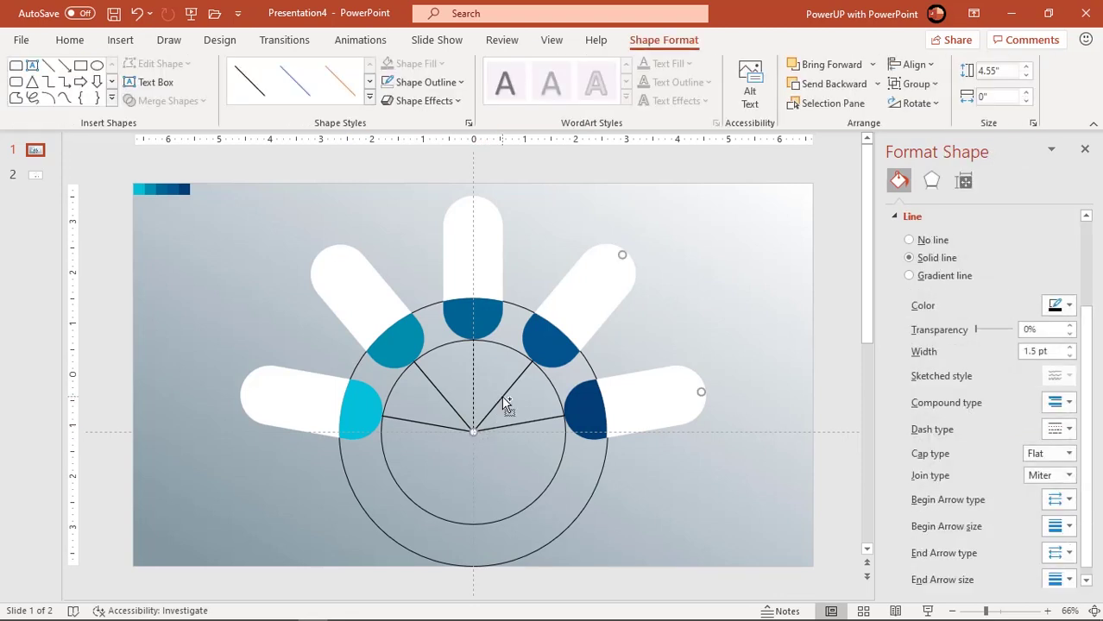
{"action": "left_click", "coordinate": [448, 403], "text": "shift"}
{"action": "key", "text": "Delete"}
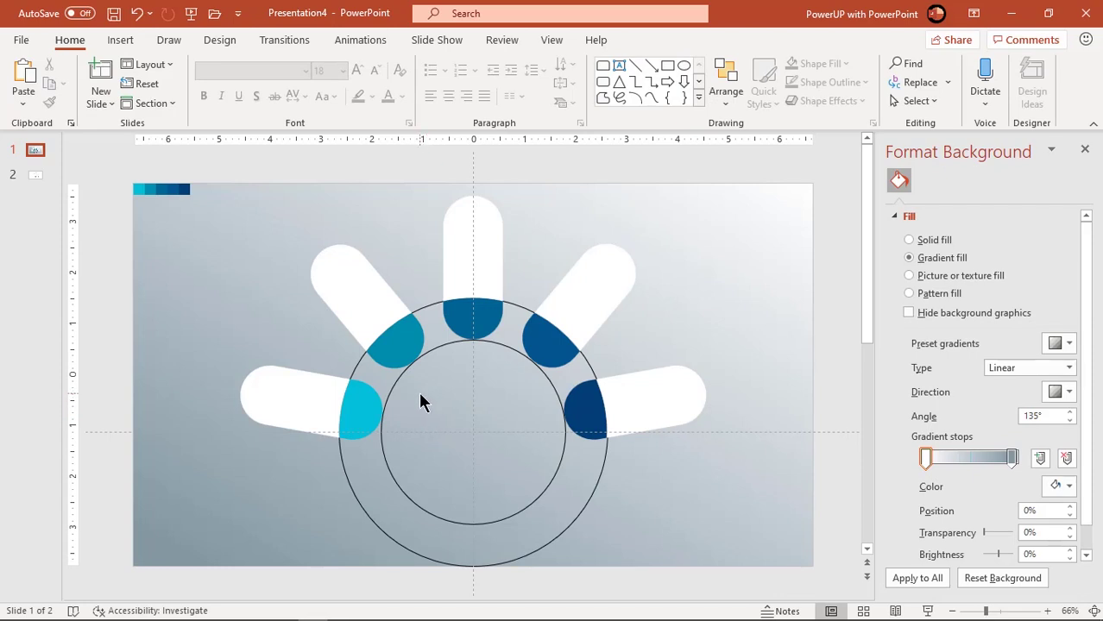
Shrink the inner circle around its center to about 3.26" so it clears the colored pieces.
{"action": "left_click", "coordinate": [463, 522]}
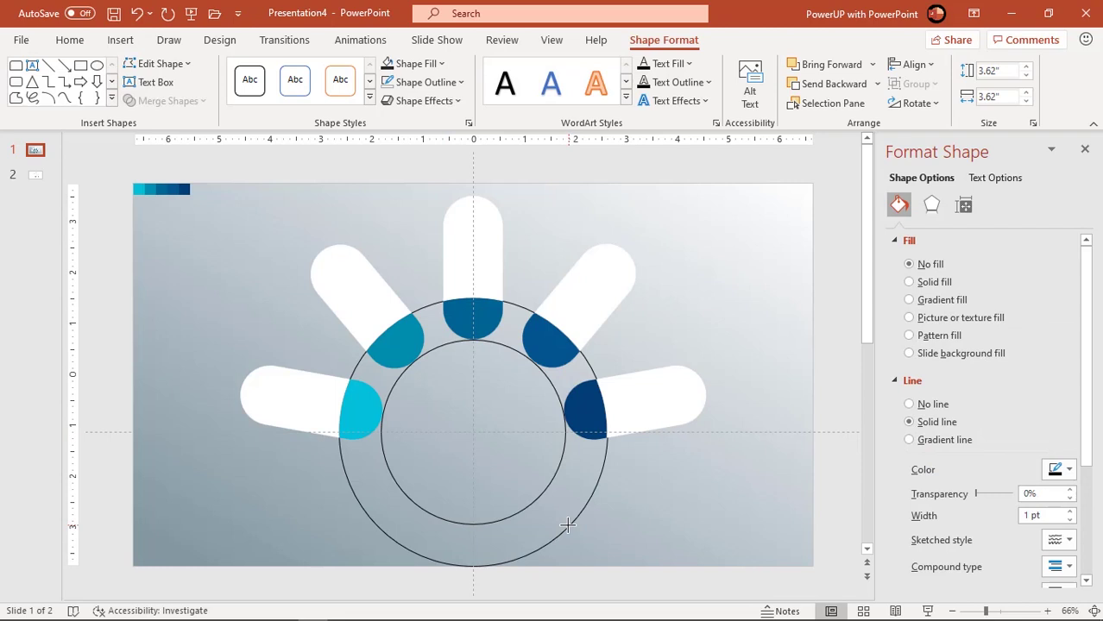
{"action": "left_click_drag", "start_coordinate": [566, 524], "coordinate": [556, 515]}
{"action": "scroll", "coordinate": [481, 472], "scroll_direction": "up", "scroll_amount": 6}
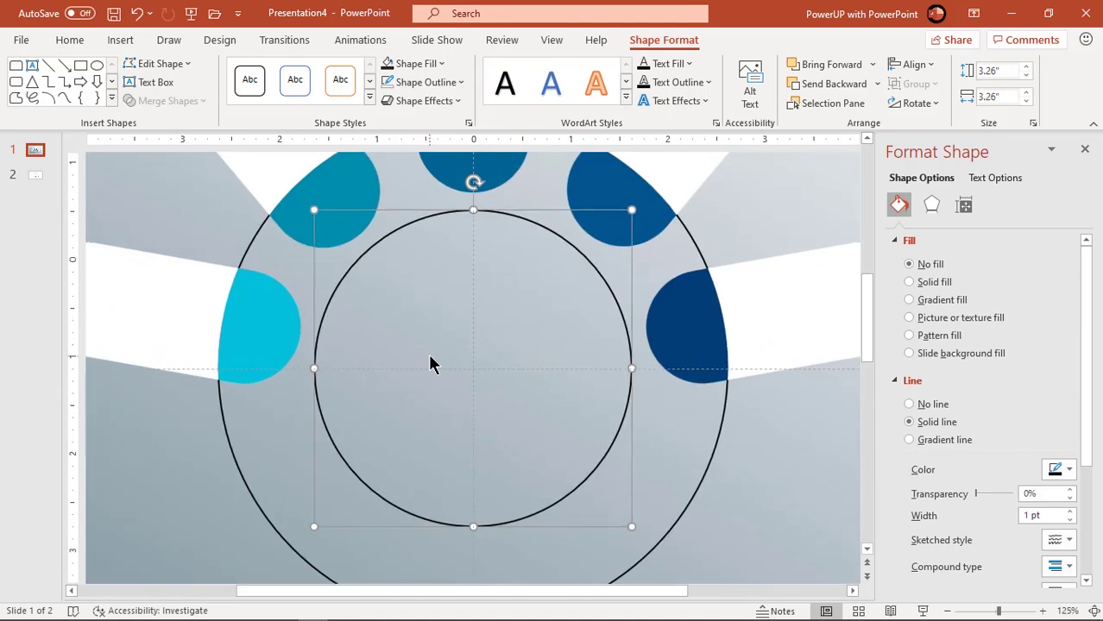
{"action": "left_click", "coordinate": [412, 335]}
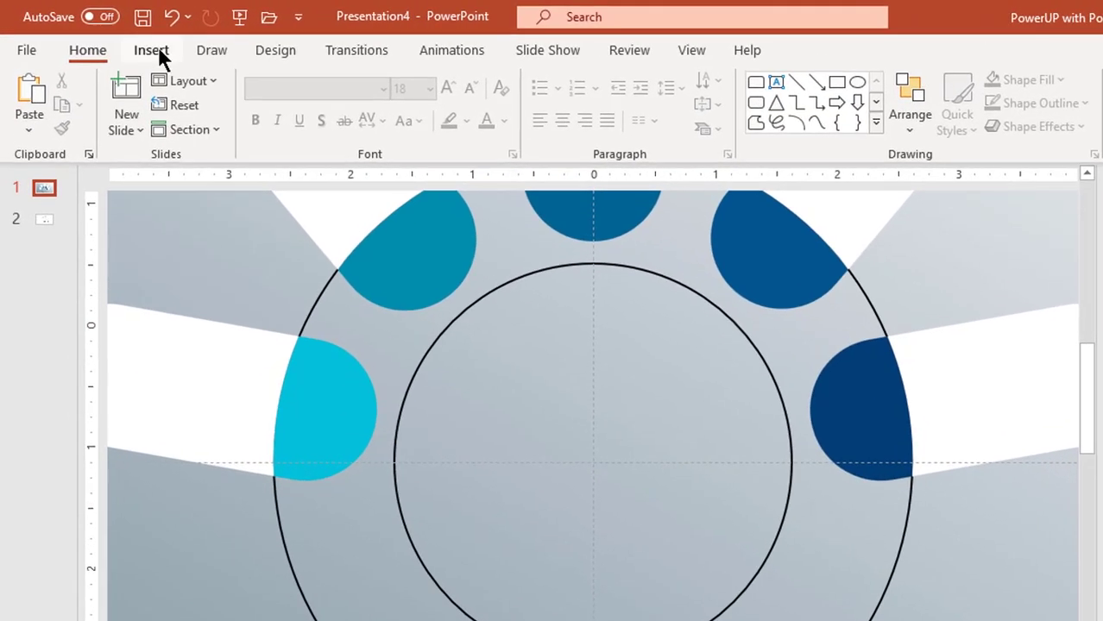
Draw a small circle about 0.32" wide inside the inner circle and fill it with the far-left piece's cyan.
{"action": "left_click", "coordinate": [120, 39]}
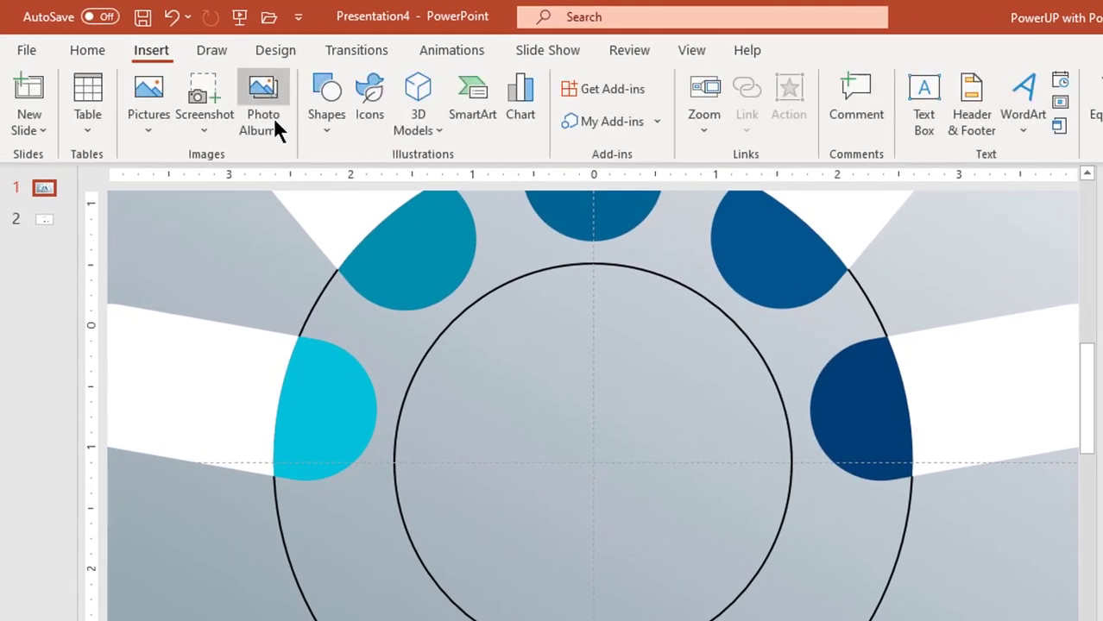
{"action": "left_click", "coordinate": [323, 137]}
{"action": "left_click", "coordinate": [417, 187]}
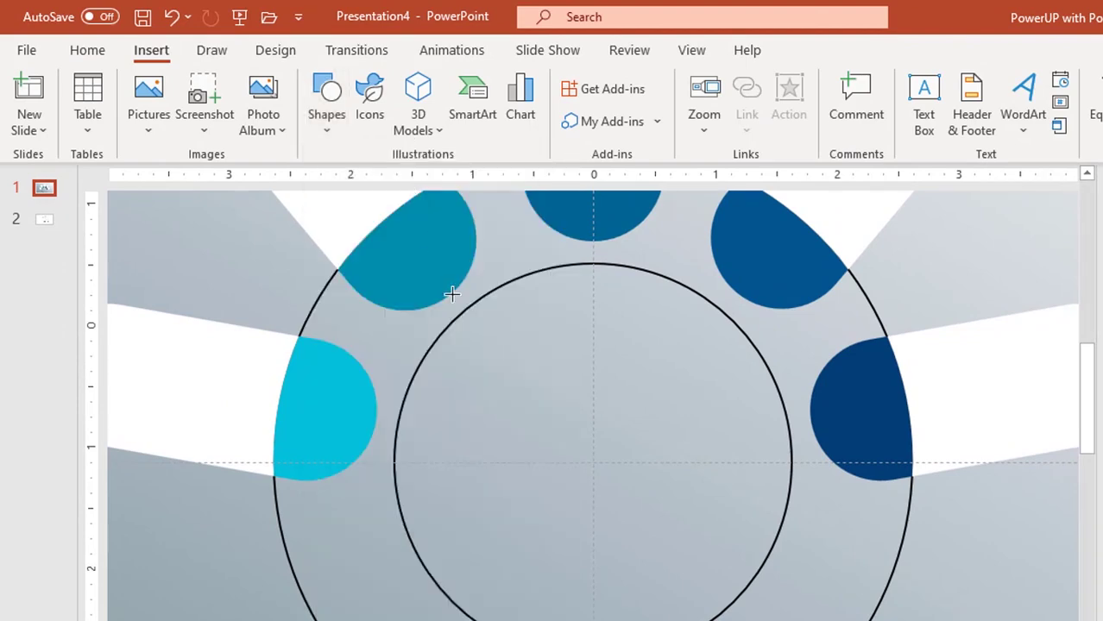
{"action": "left_click_drag", "start_coordinate": [377, 322], "coordinate": [411, 353]}
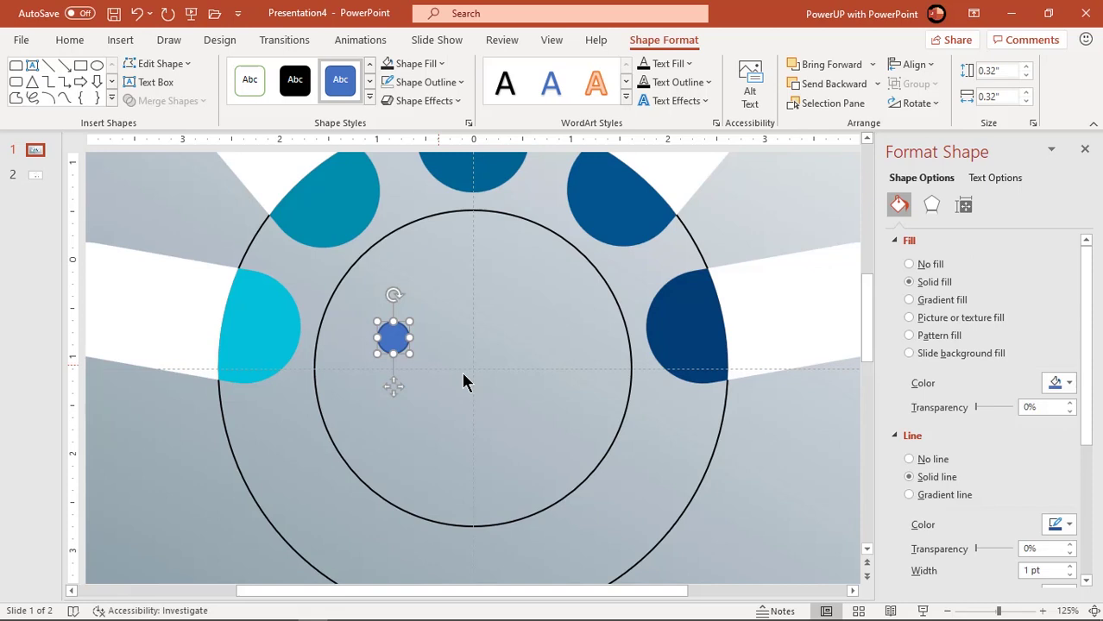
{"action": "left_click", "coordinate": [1049, 380]}
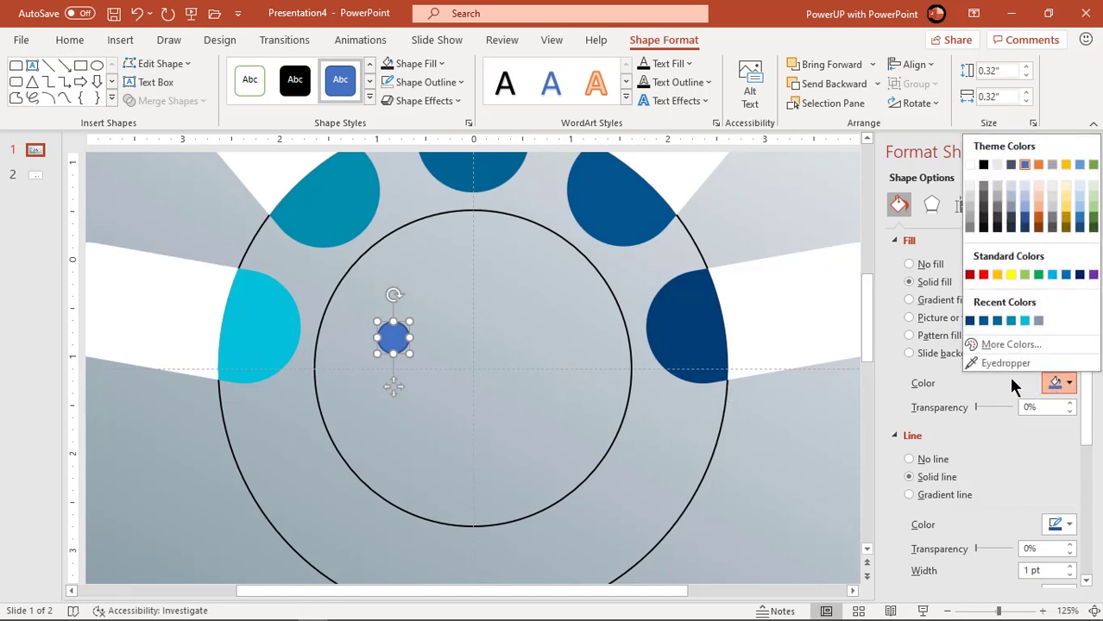
{"action": "left_click", "coordinate": [1000, 363]}
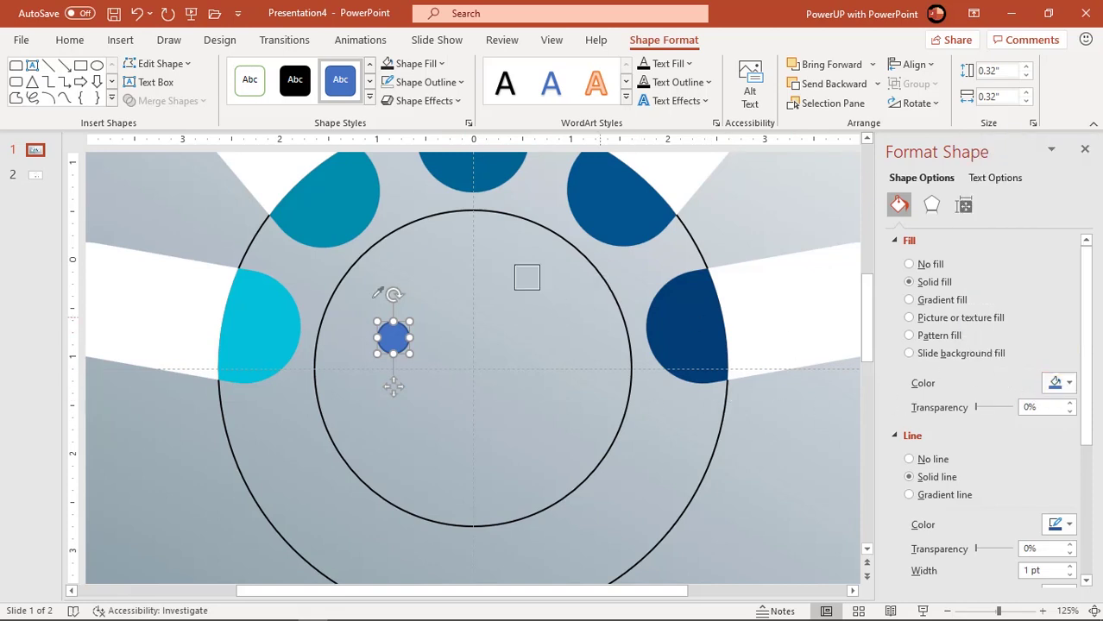
{"action": "left_click", "coordinate": [291, 315]}
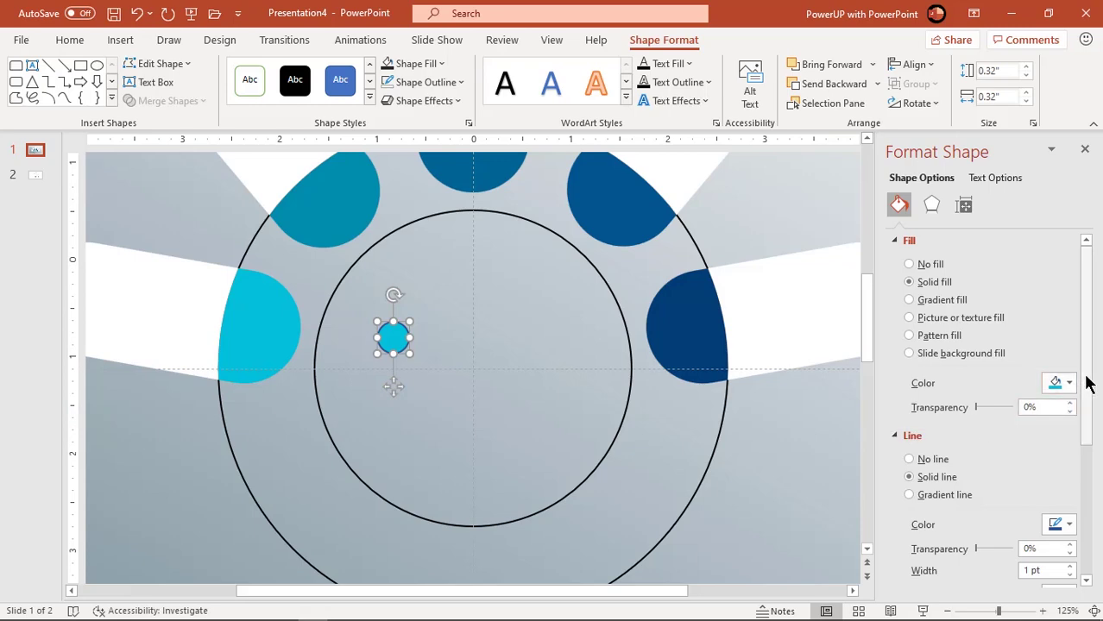
Give the small cyan circle a white outline 5 pt wide.
{"action": "left_click_drag", "start_coordinate": [1086, 382], "coordinate": [1071, 438]}
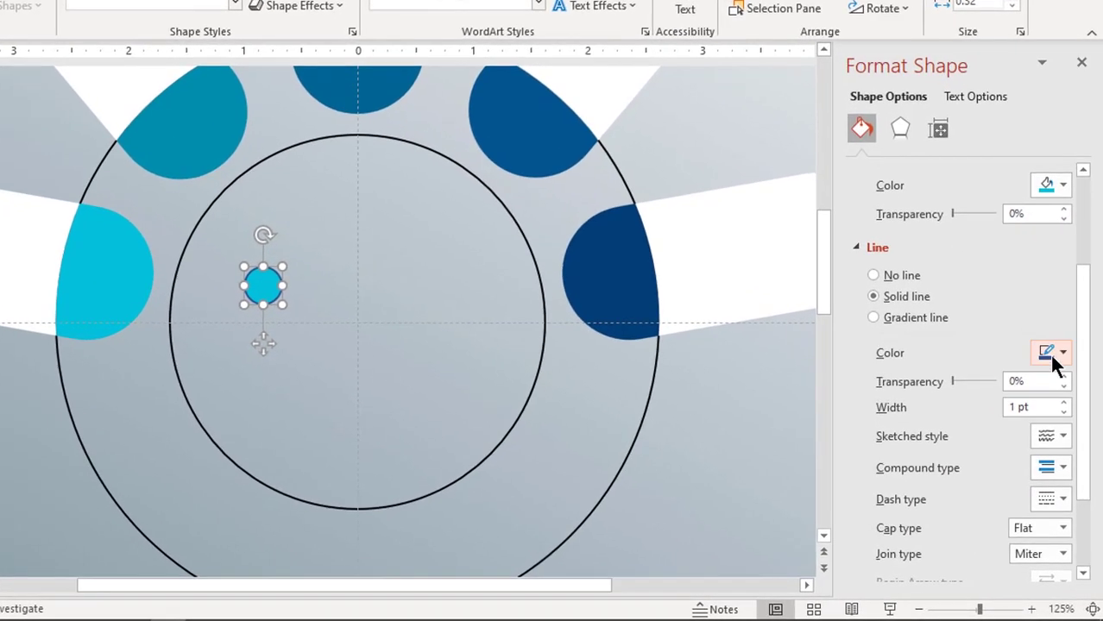
{"action": "left_click", "coordinate": [1055, 364]}
{"action": "left_click", "coordinate": [945, 94]}
{"action": "left_click", "coordinate": [1064, 402]}
{"action": "left_click", "coordinate": [1064, 402]}
{"action": "left_click", "coordinate": [1064, 402]}
{"action": "left_click", "coordinate": [1064, 402]}
{"action": "left_click", "coordinate": [1064, 402]}
{"action": "left_click", "coordinate": [1064, 402]}
{"action": "left_click", "coordinate": [1064, 402]}
{"action": "left_click", "coordinate": [1064, 403]}
{"action": "left_click", "coordinate": [1064, 403]}
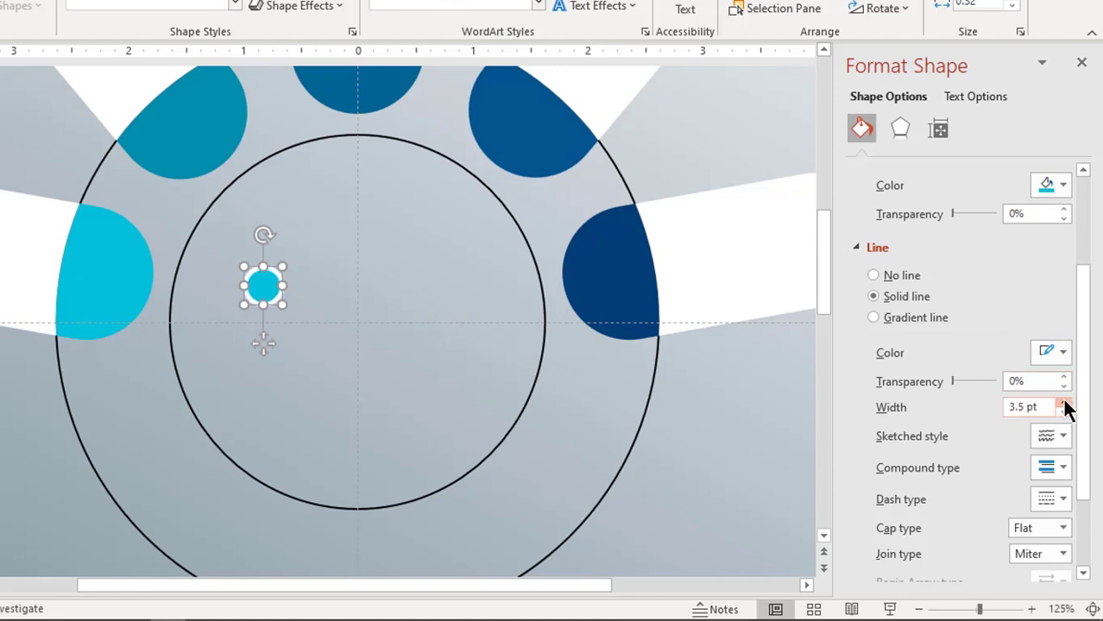
{"action": "left_click", "coordinate": [1064, 402]}
{"action": "left_click", "coordinate": [1064, 402]}
{"action": "left_click", "coordinate": [1064, 402]}
{"action": "left_click", "coordinate": [1065, 403]}
{"action": "left_click", "coordinate": [1064, 402]}
{"action": "left_click", "coordinate": [1064, 402]}
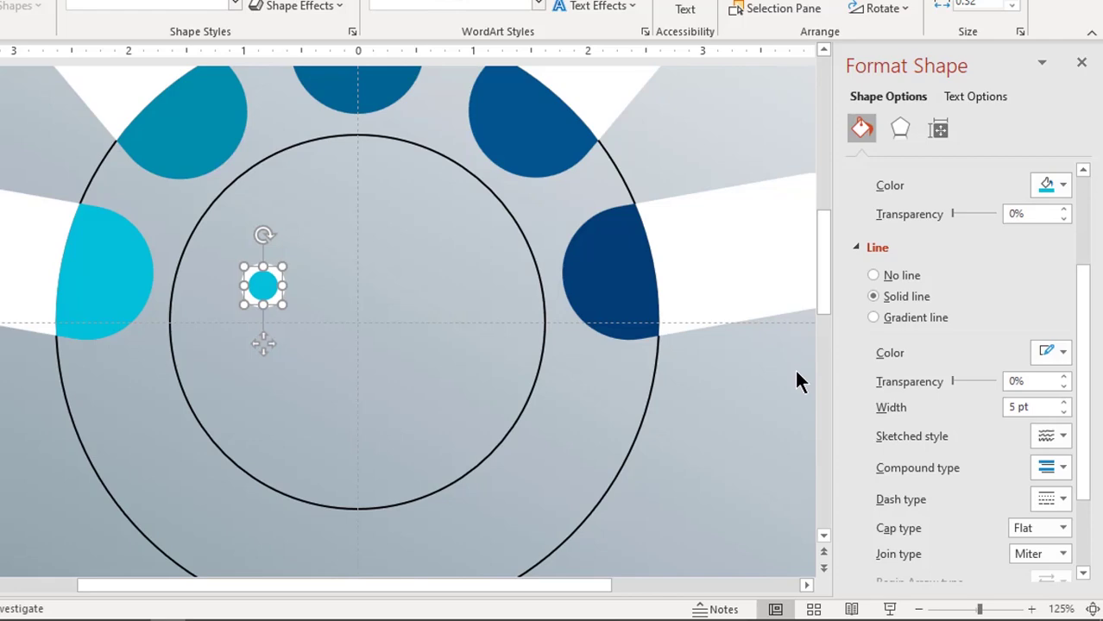
Move the small circle onto the inner circle's line beside the far-left piece and place a copy beside the upper-left piece.
{"action": "left_click_drag", "start_coordinate": [259, 293], "coordinate": [170, 301]}
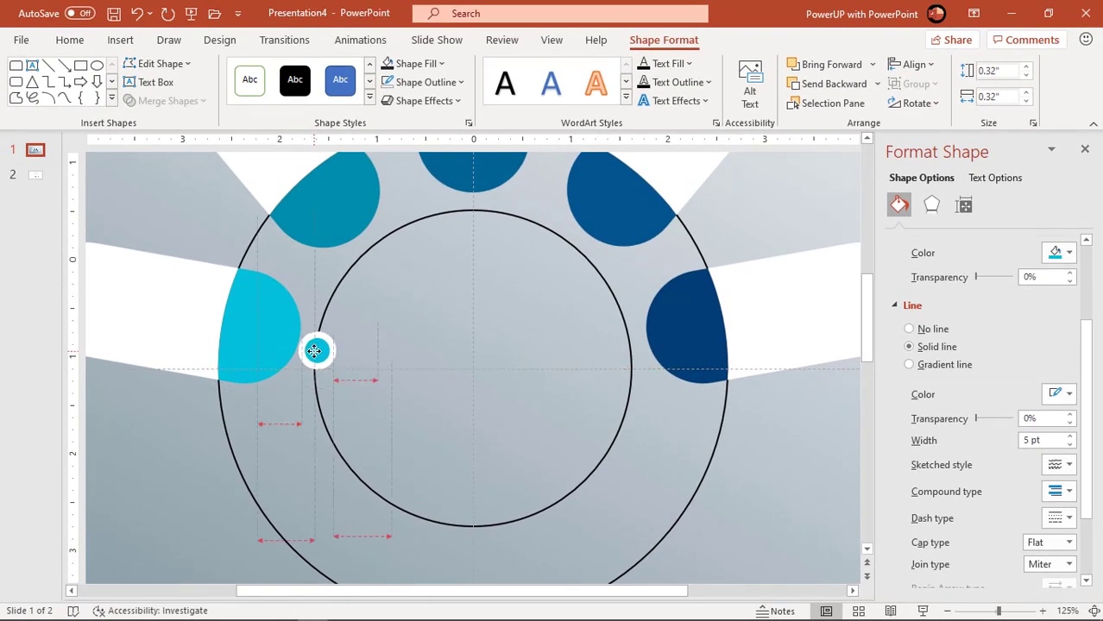
{"action": "left_click_drag", "start_coordinate": [313, 350], "coordinate": [370, 248]}
{"action": "left_click", "coordinate": [427, 325]}
Fill the copied dot with the teal of the upper-left piece using the Eyedropper.
{"action": "left_click", "coordinate": [1051, 386]}
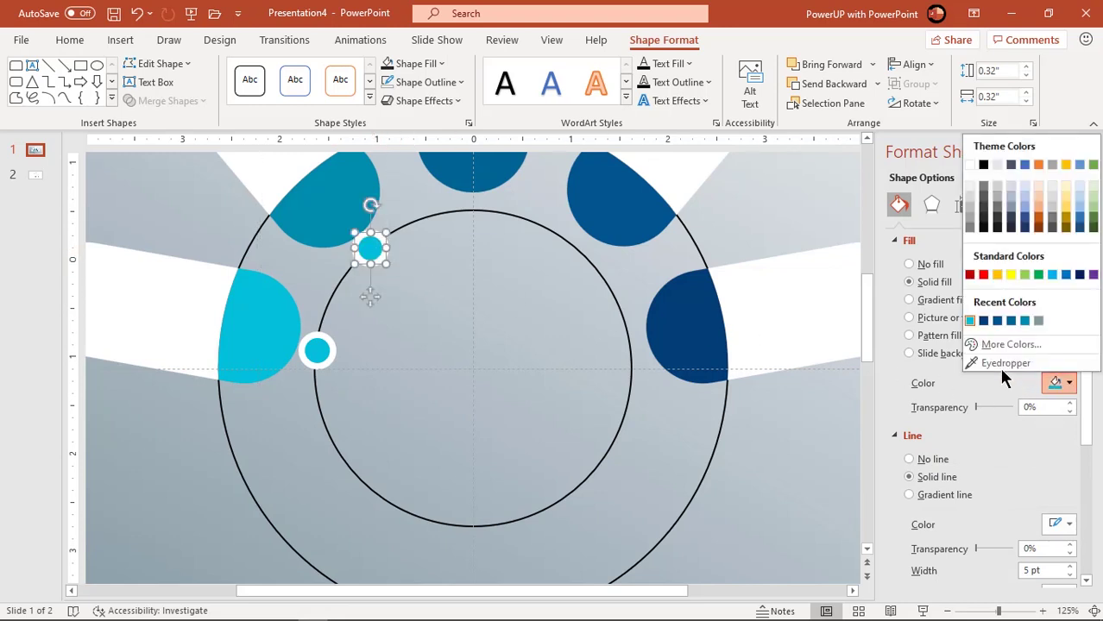
{"action": "left_click", "coordinate": [998, 364]}
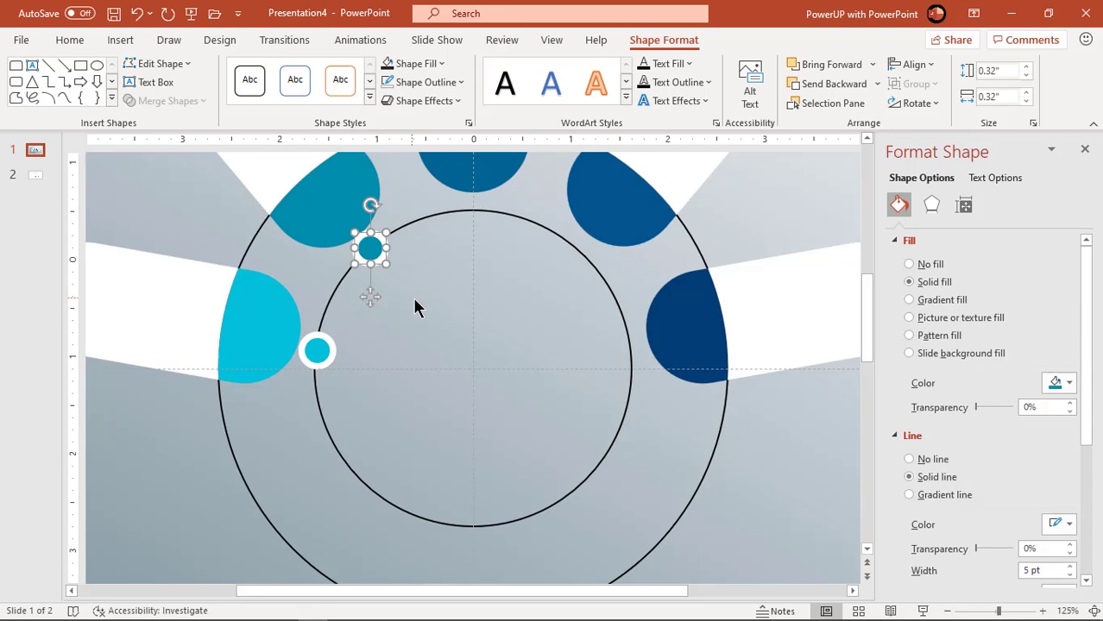
{"action": "left_click", "coordinate": [414, 308]}
Place copies of the teal dot on the inner circle's line beside the top-center, upper-right and far-right pieces.
{"action": "left_click", "coordinate": [369, 249]}
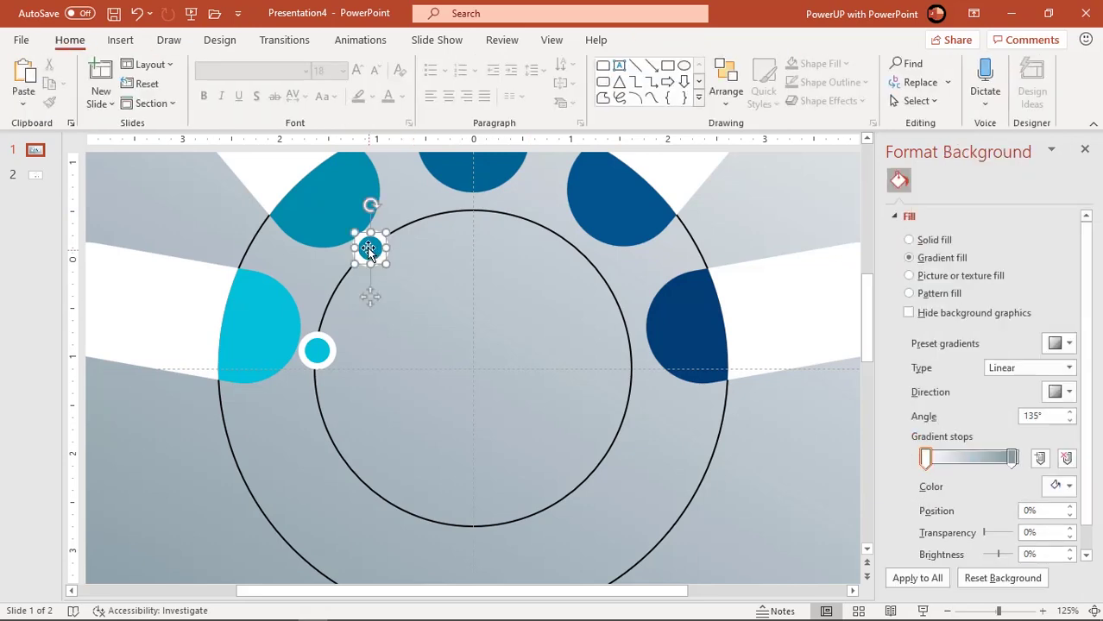
{"action": "left_click_drag", "start_coordinate": [369, 249], "coordinate": [626, 435]}
{"action": "scroll", "coordinate": [475, 207], "scroll_direction": "up", "scroll_amount": 2}
{"action": "left_click", "coordinate": [485, 338]}
{"action": "left_click", "coordinate": [474, 309]}
{"action": "left_click", "coordinate": [561, 367]}
Fill the top-center and upper-right dots with the blues of their adjacent pieces using the Eyedropper.
{"action": "left_click", "coordinate": [475, 311]}
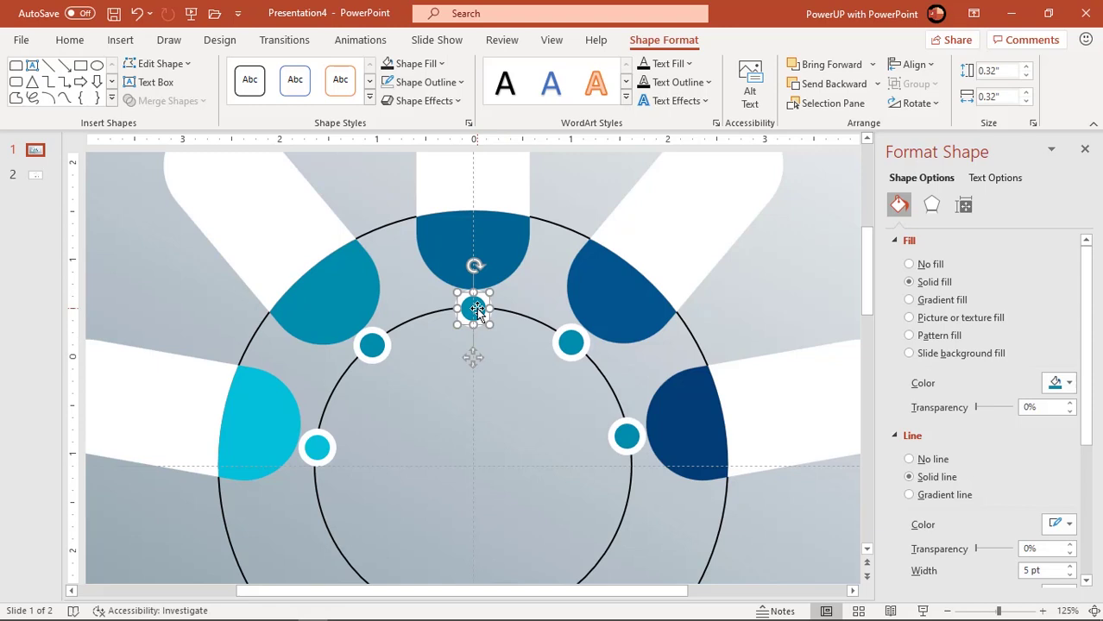
{"action": "left_click", "coordinate": [1058, 383]}
{"action": "left_click", "coordinate": [1002, 363]}
{"action": "left_click", "coordinate": [524, 226]}
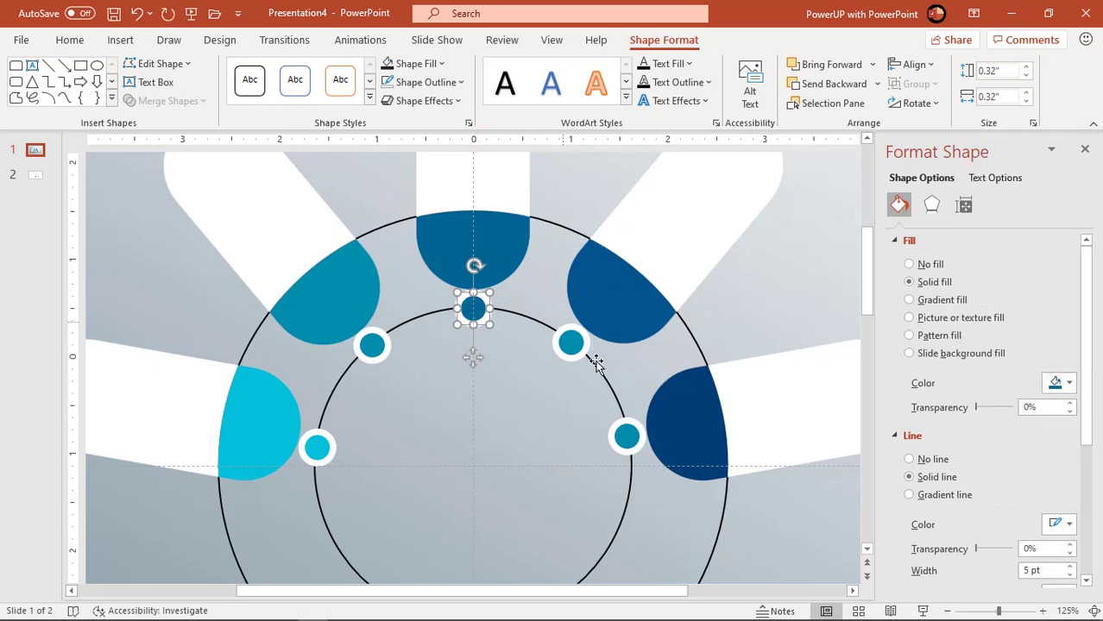
{"action": "left_click", "coordinate": [571, 343]}
{"action": "left_click", "coordinate": [1058, 383]}
{"action": "left_click", "coordinate": [1004, 365]}
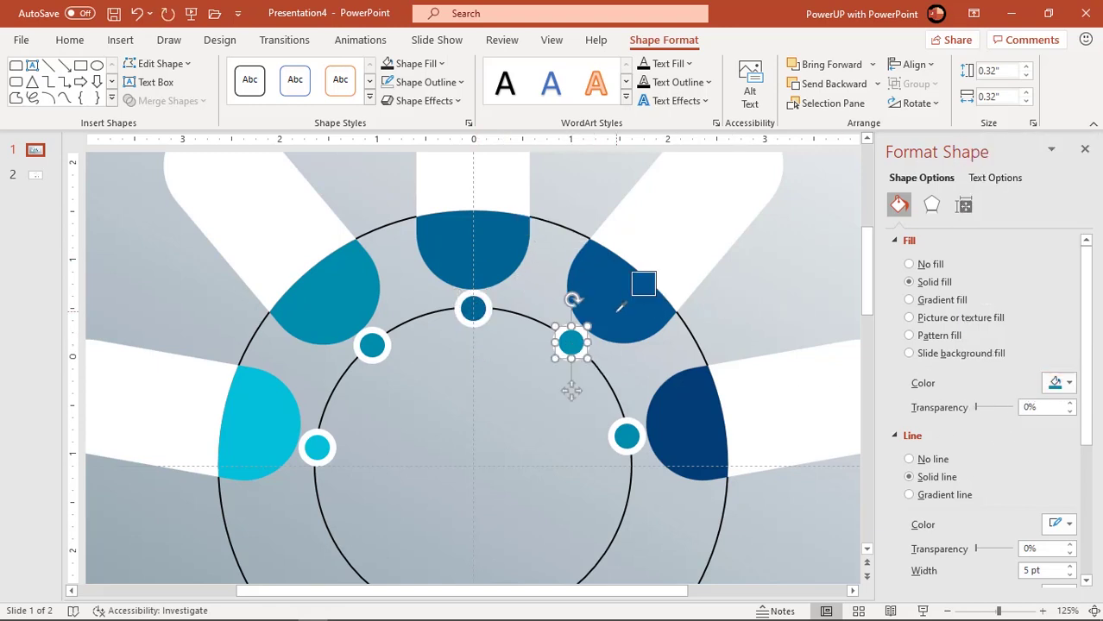
{"action": "left_click", "coordinate": [633, 292]}
Fill the far-right dot with the navy of its adjacent piece using the Eyedropper.
{"action": "left_click", "coordinate": [627, 436]}
{"action": "left_click", "coordinate": [1058, 383]}
{"action": "left_click", "coordinate": [1004, 363]}
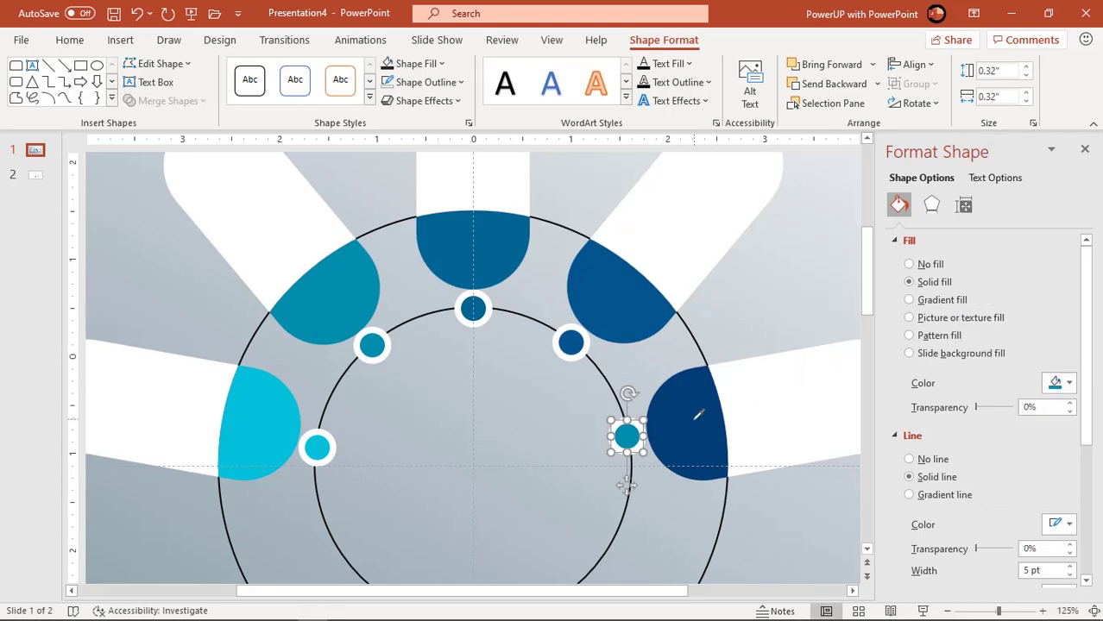
{"action": "left_click", "coordinate": [699, 415]}
{"action": "scroll", "coordinate": [699, 427], "scroll_direction": "down", "scroll_amount": 3}
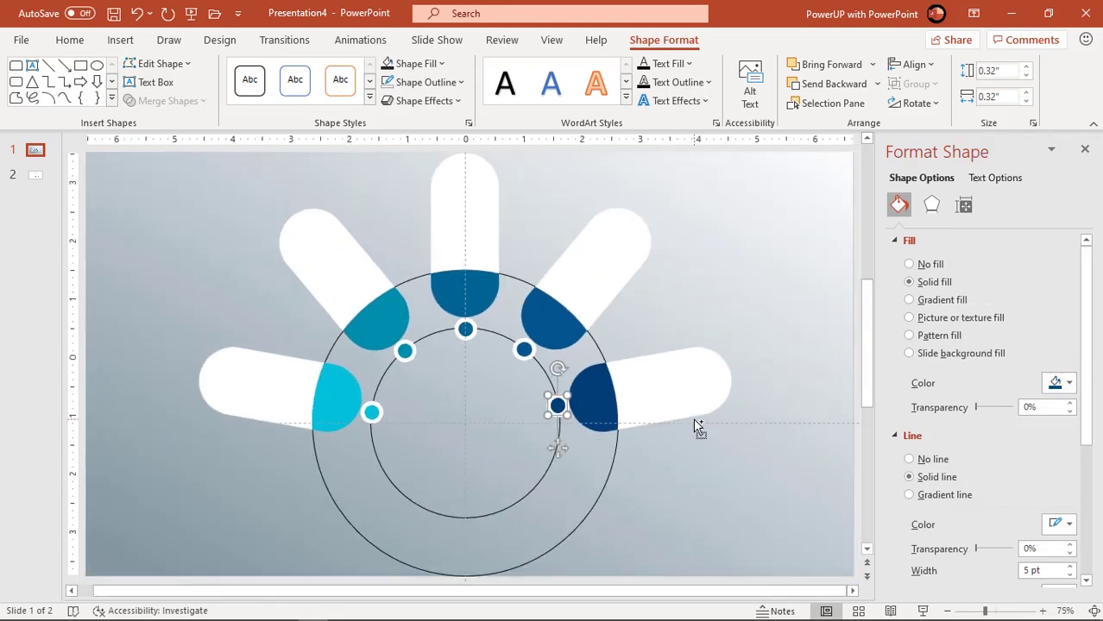
{"action": "scroll", "coordinate": [712, 470], "scroll_direction": "down", "scroll_amount": 1}
{"action": "left_click", "coordinate": [714, 490]}
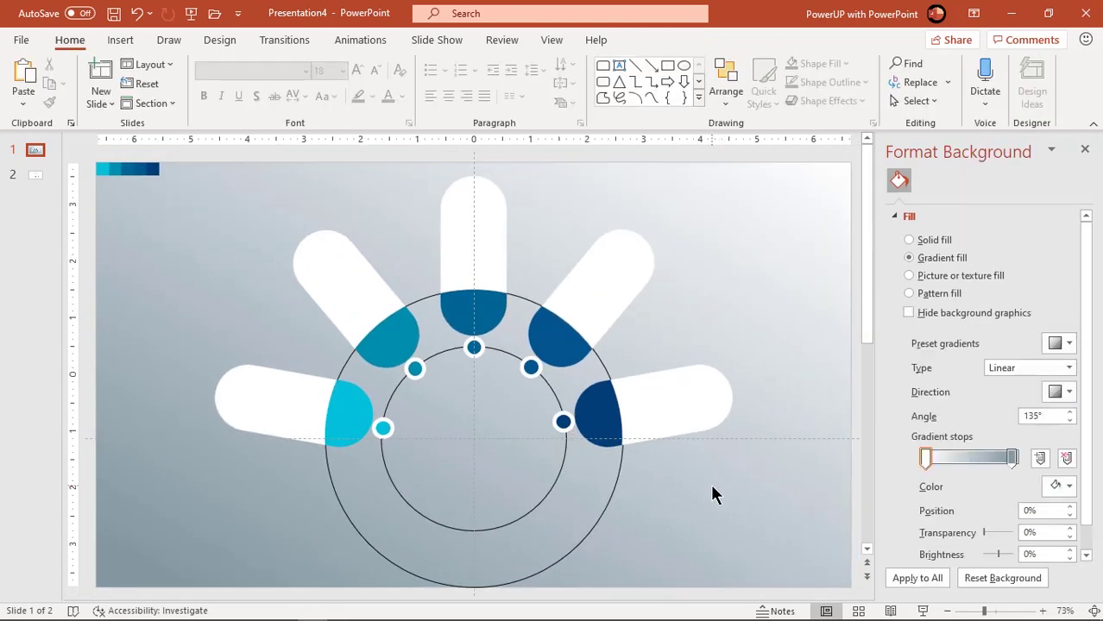
Change the outlines of both concentric circles to white.
{"action": "left_click", "coordinate": [517, 520]}
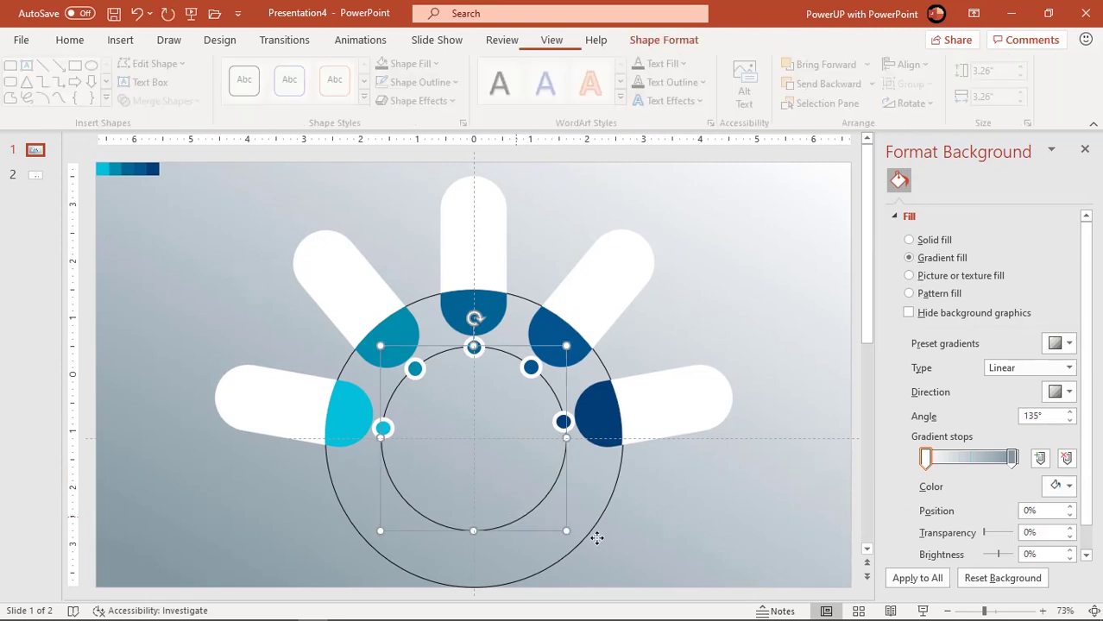
{"action": "left_click", "coordinate": [596, 524], "text": "shift"}
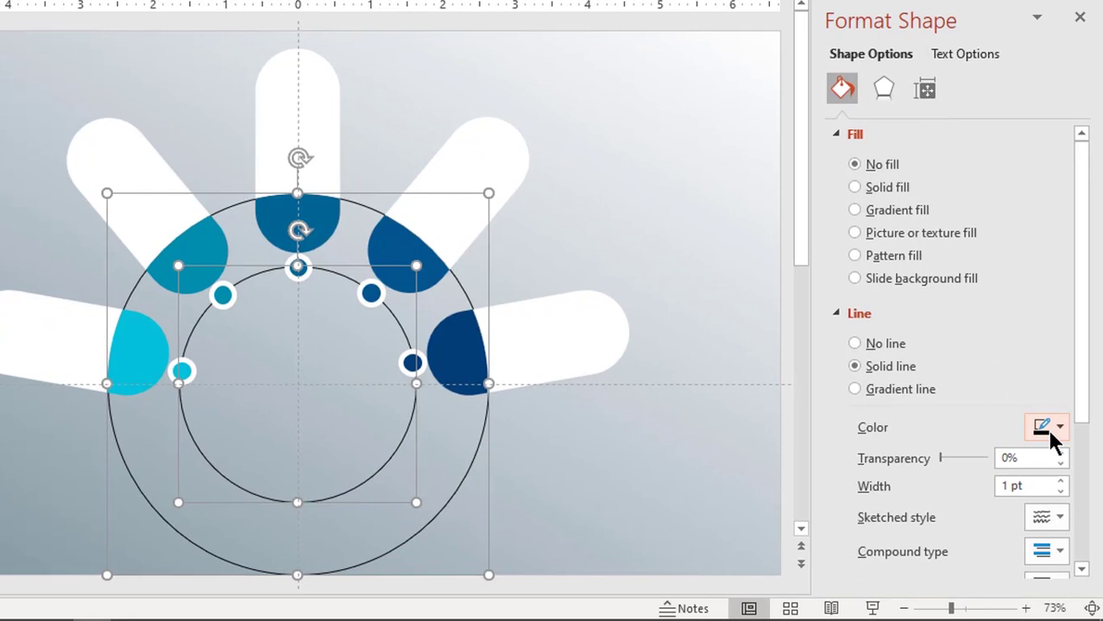
{"action": "left_click", "coordinate": [1051, 473]}
{"action": "left_click", "coordinate": [932, 148]}
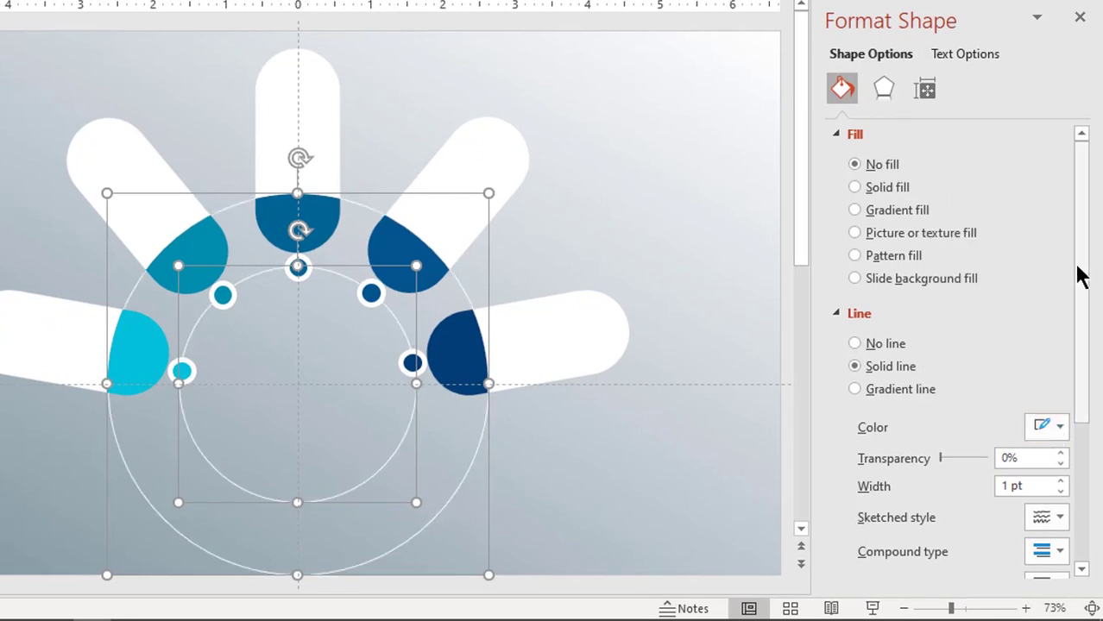
Set the line width of both concentric circles to 2 pt and give them a dashed line style.
{"action": "left_click_drag", "start_coordinate": [1079, 276], "coordinate": [1085, 371]}
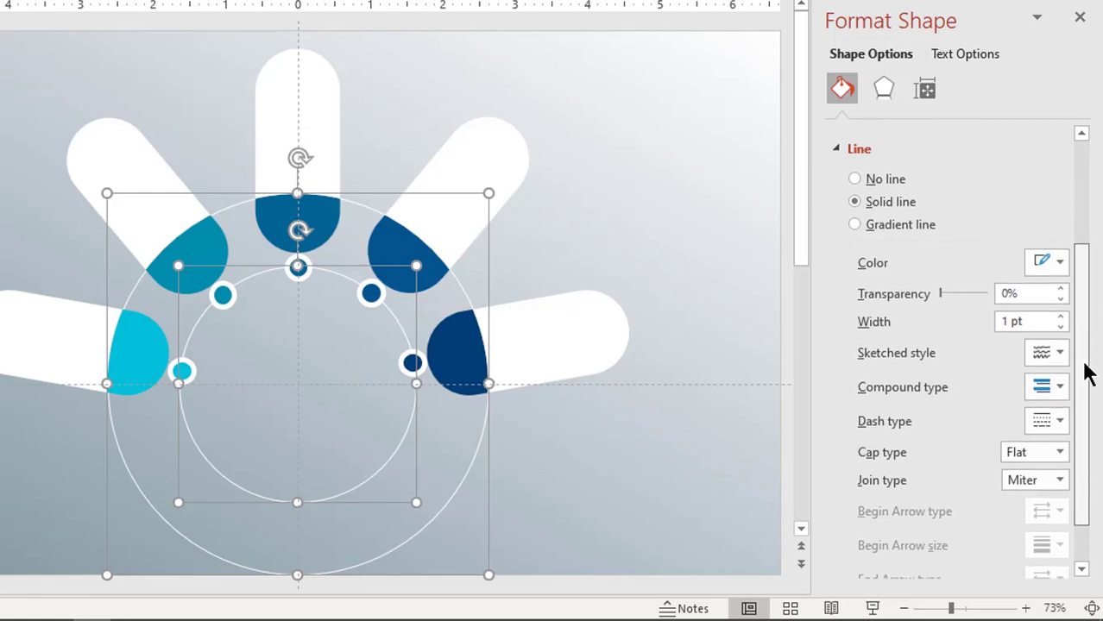
{"action": "left_click", "coordinate": [1061, 317]}
{"action": "left_click", "coordinate": [1060, 317]}
{"action": "left_click", "coordinate": [1060, 316]}
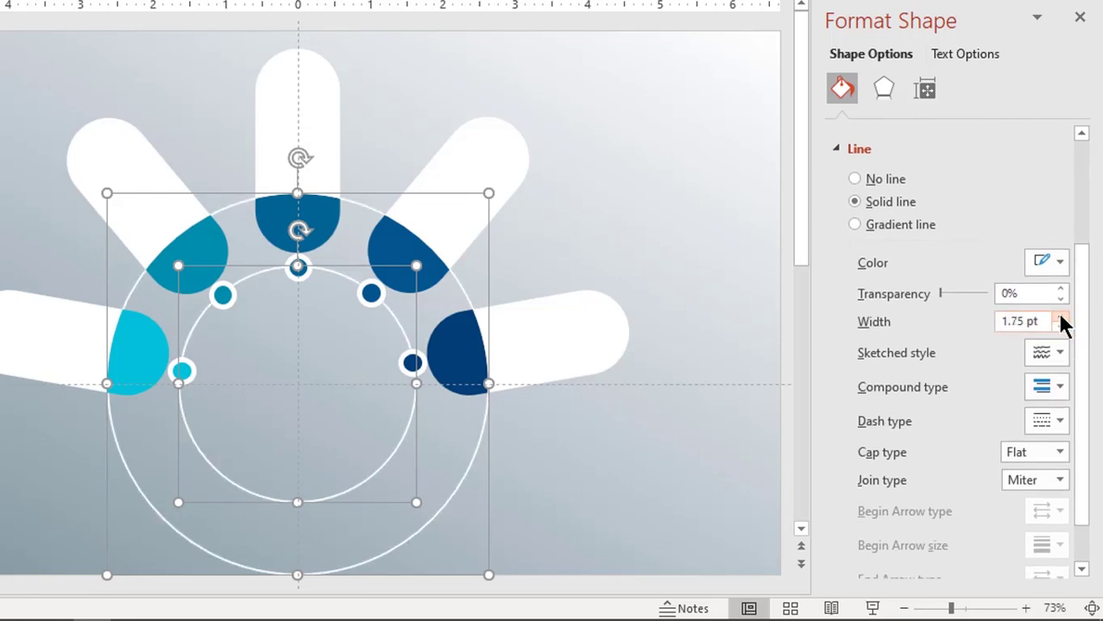
{"action": "left_click", "coordinate": [1060, 317]}
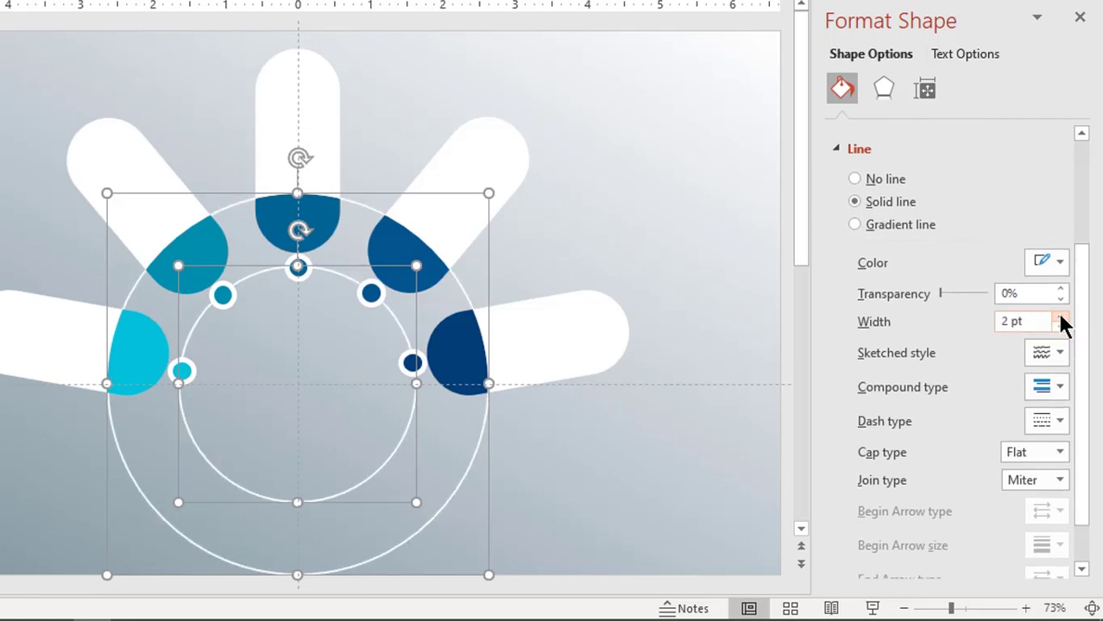
{"action": "left_click", "coordinate": [1060, 421]}
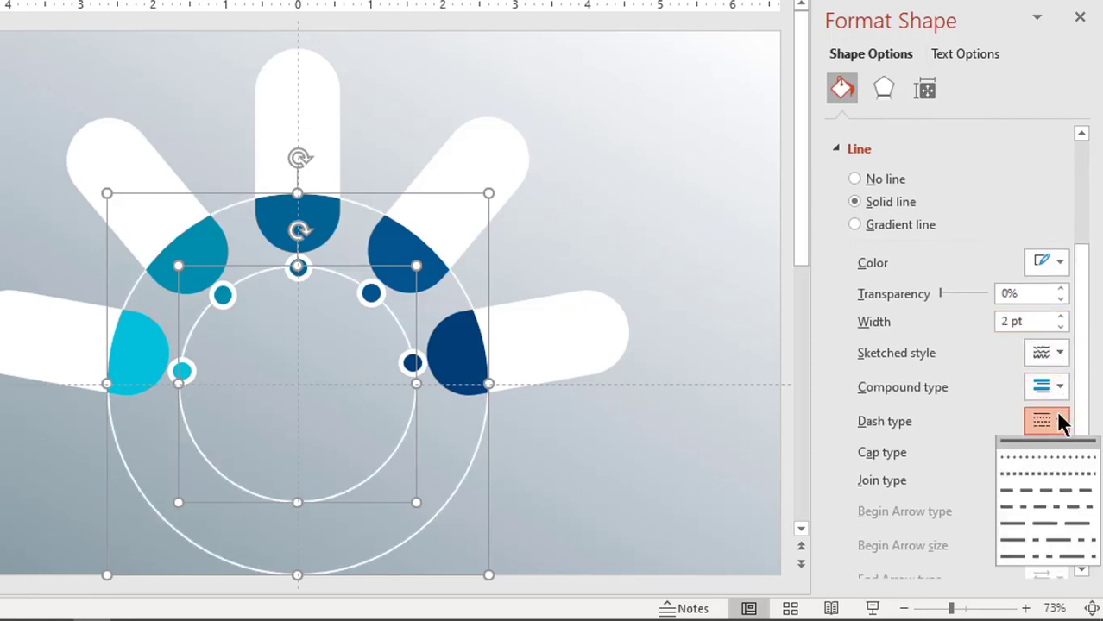
{"action": "left_click", "coordinate": [1025, 494]}
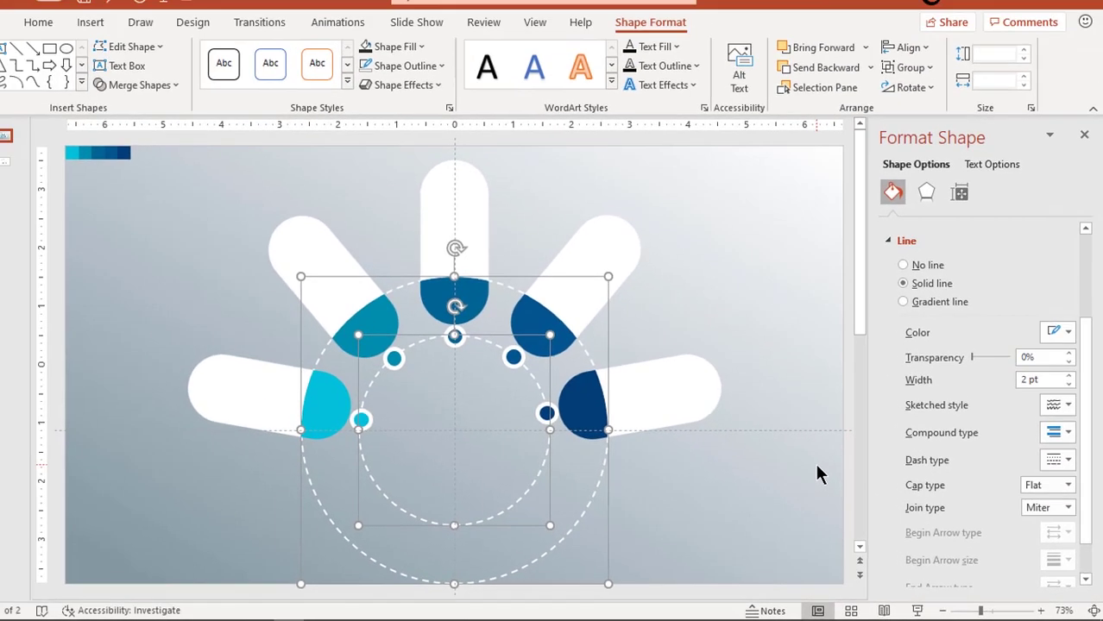
{"action": "left_click", "coordinate": [819, 472]}
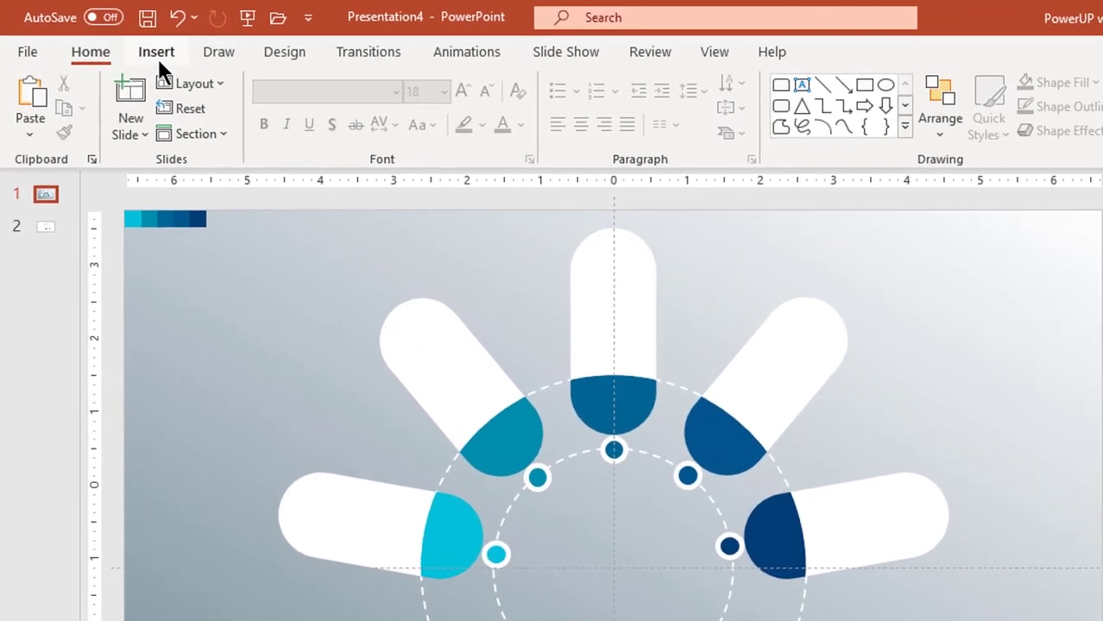
Draw a circle about 2.04" in diameter centered on the guides' intersection inside the inner ring, and remove its outline.
{"action": "left_click", "coordinate": [158, 55]}
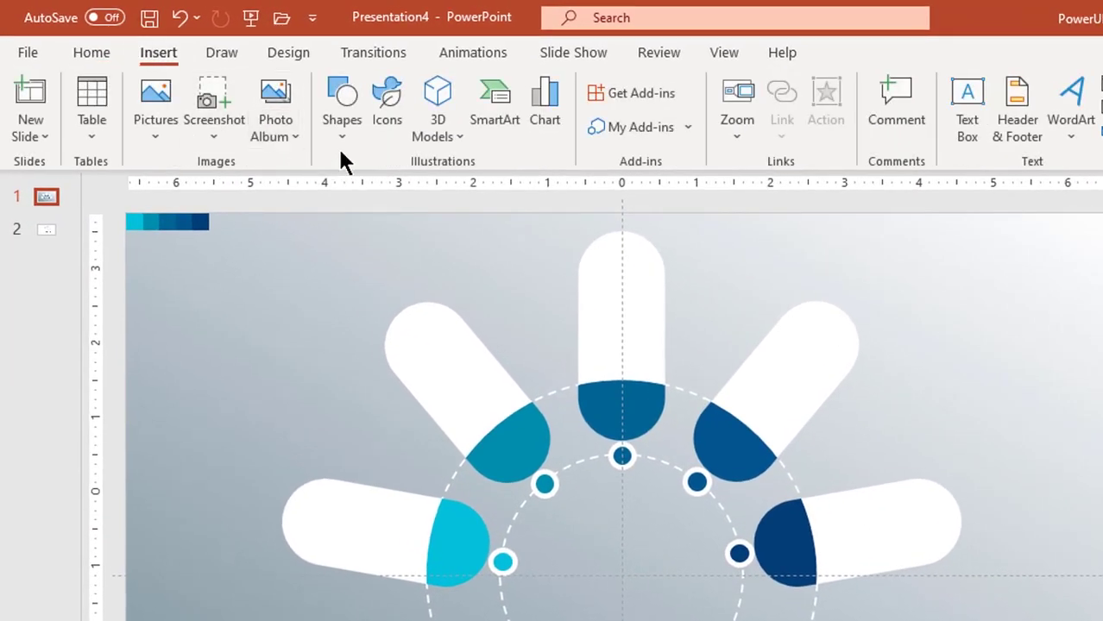
{"action": "left_click", "coordinate": [341, 145]}
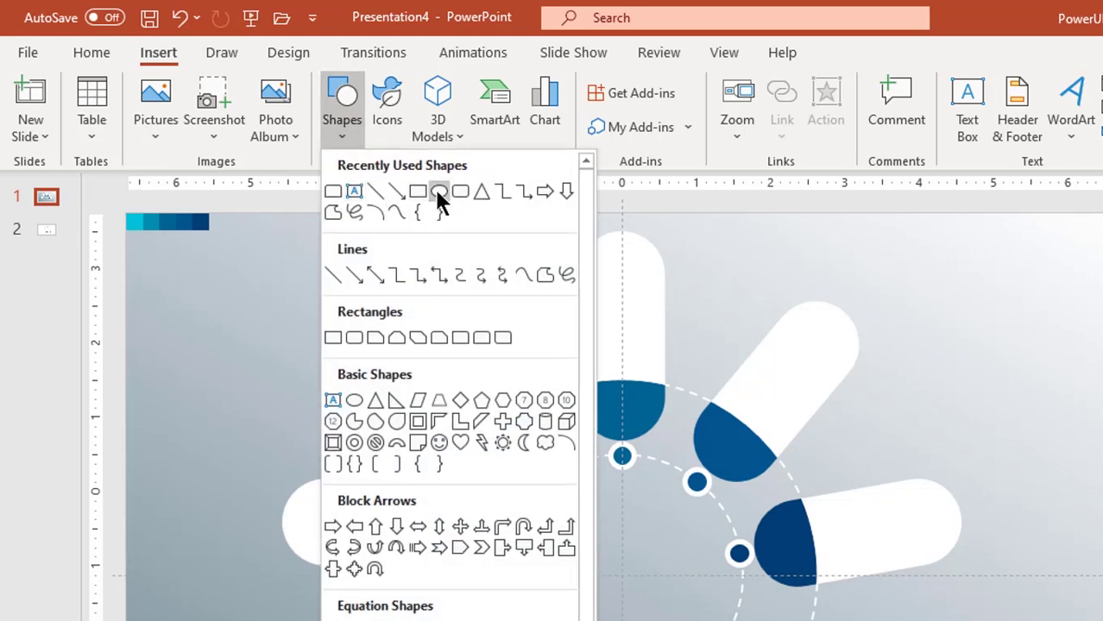
{"action": "left_click", "coordinate": [438, 190]}
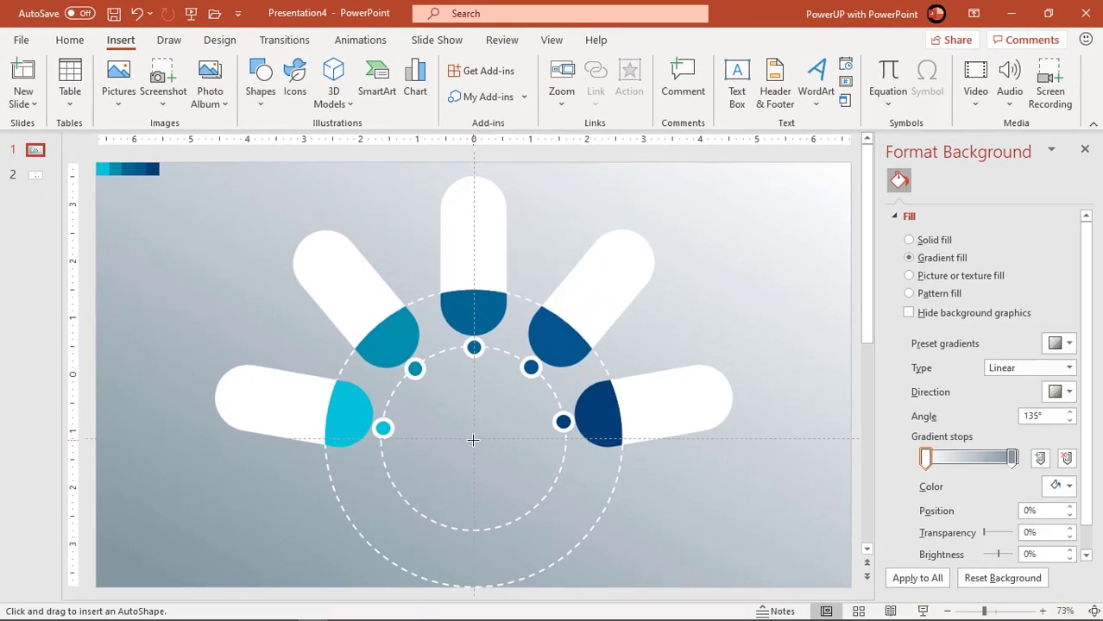
{"action": "left_click_drag", "start_coordinate": [473, 438], "coordinate": [531, 470]}
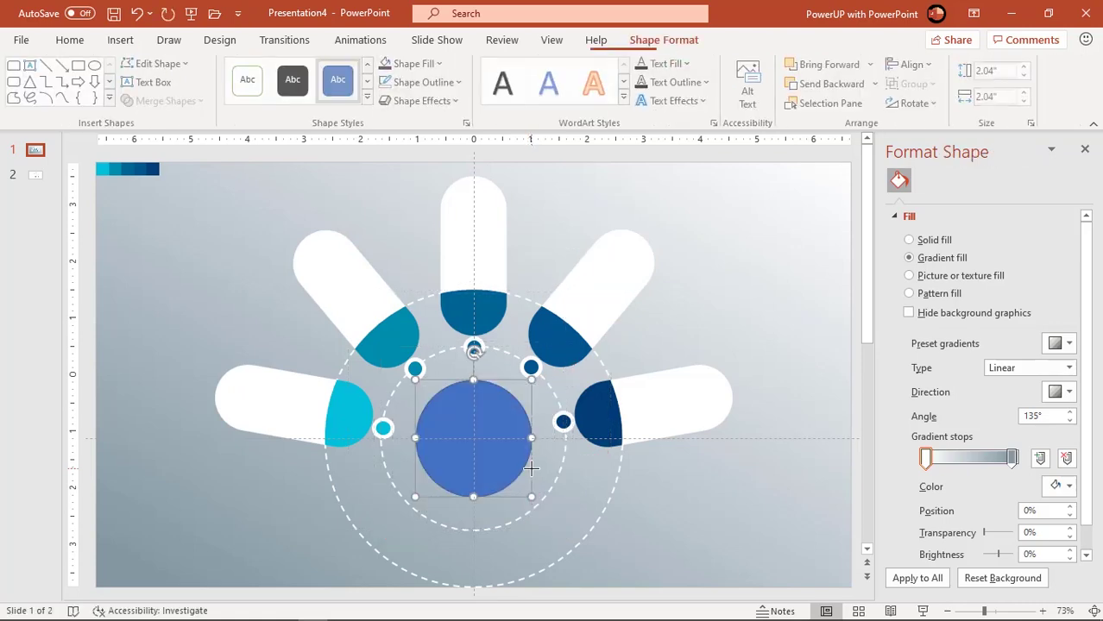
{"action": "left_click", "coordinate": [432, 83]}
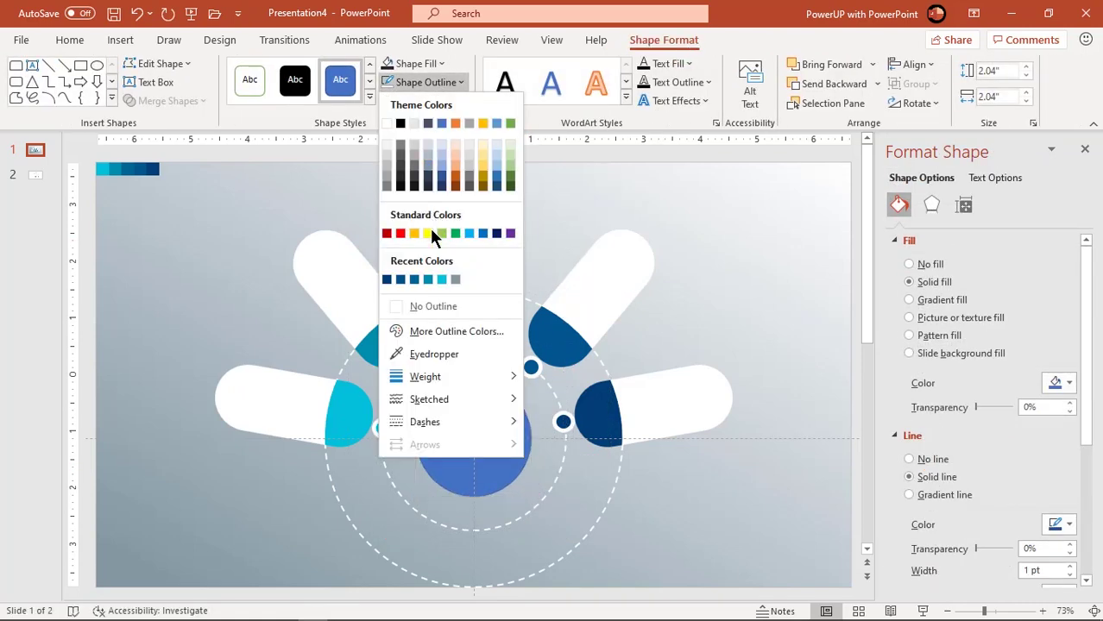
{"action": "left_click", "coordinate": [429, 300]}
{"action": "left_click_drag", "start_coordinate": [476, 438], "coordinate": [475, 436]}
{"action": "left_click", "coordinate": [640, 509]}
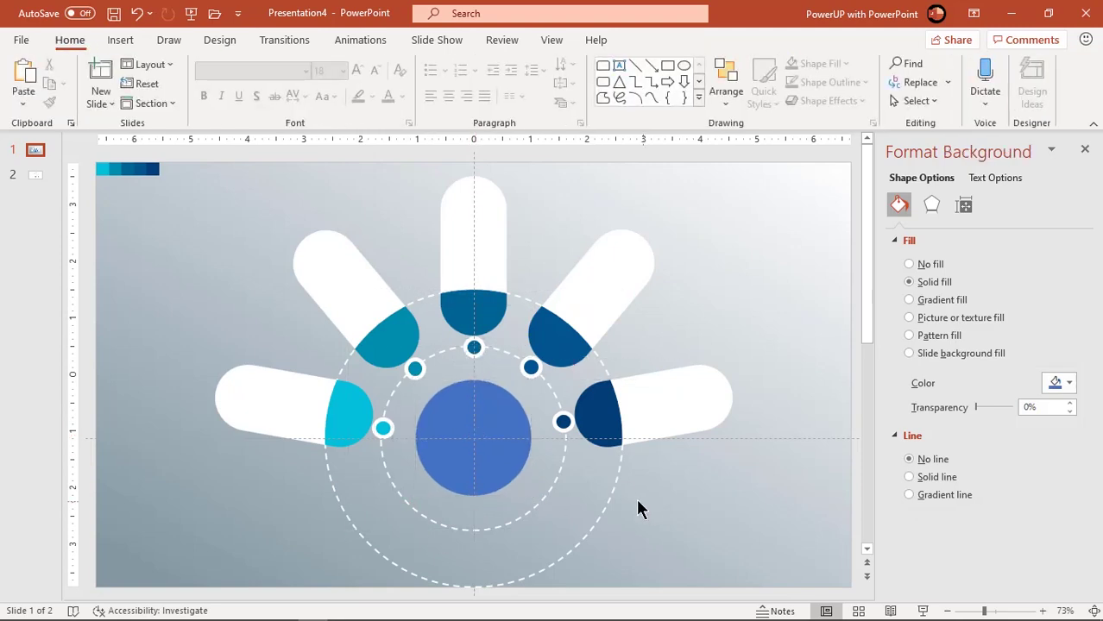
Draw a rectangle with fully rounded top corners, about 3.79" high and 2.46" wide, centered over the middle circle down to the slide's bottom edge.
{"action": "left_click", "coordinate": [122, 40]}
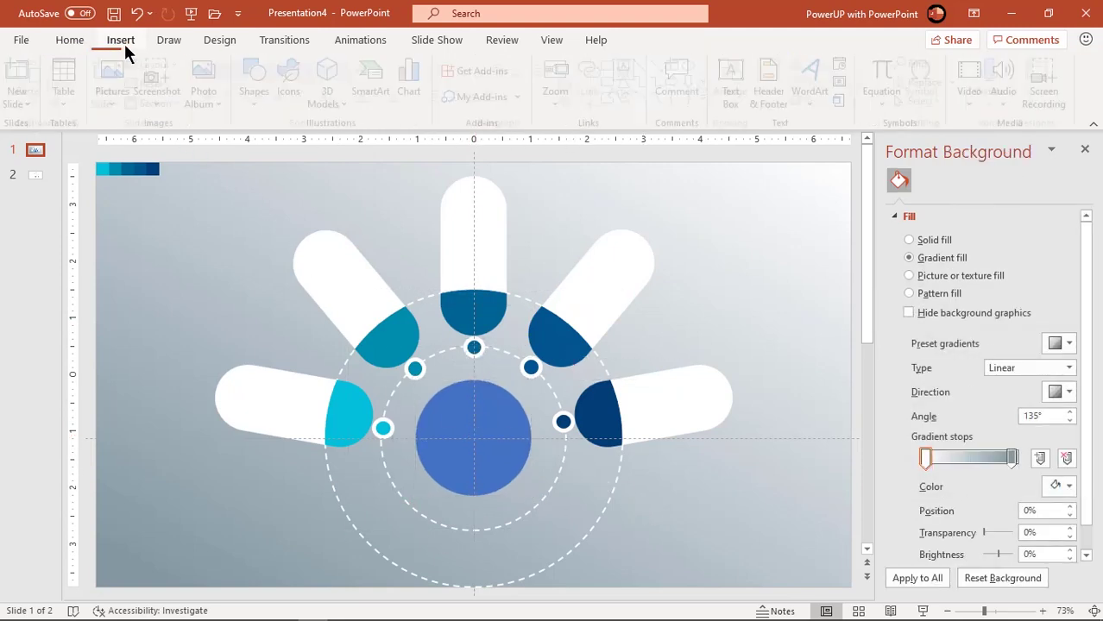
{"action": "left_click", "coordinate": [259, 109]}
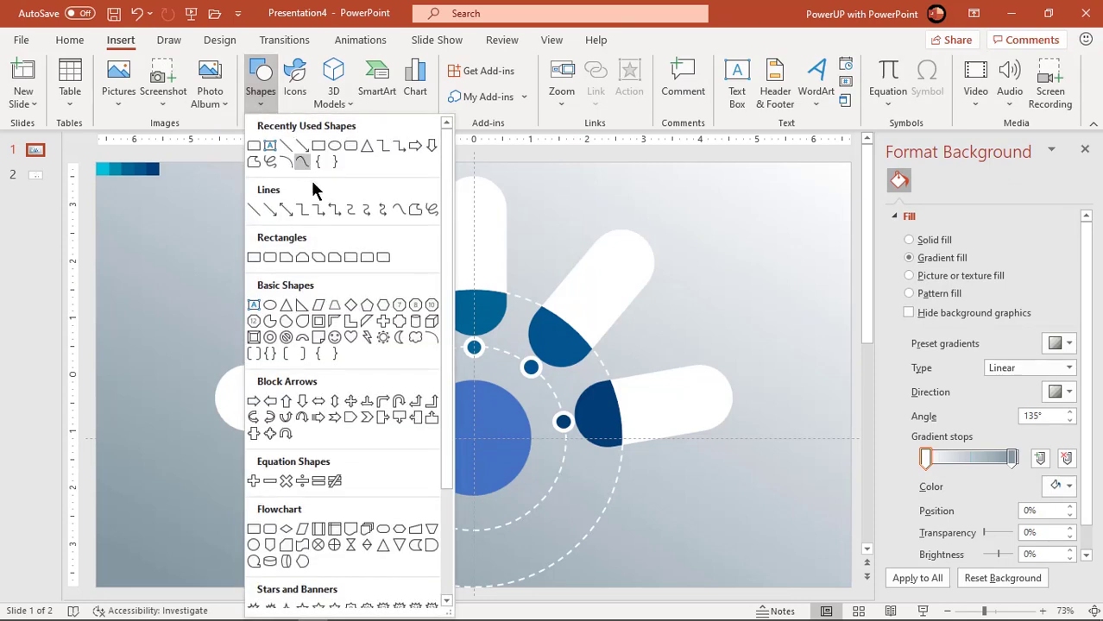
{"action": "left_click", "coordinate": [367, 257]}
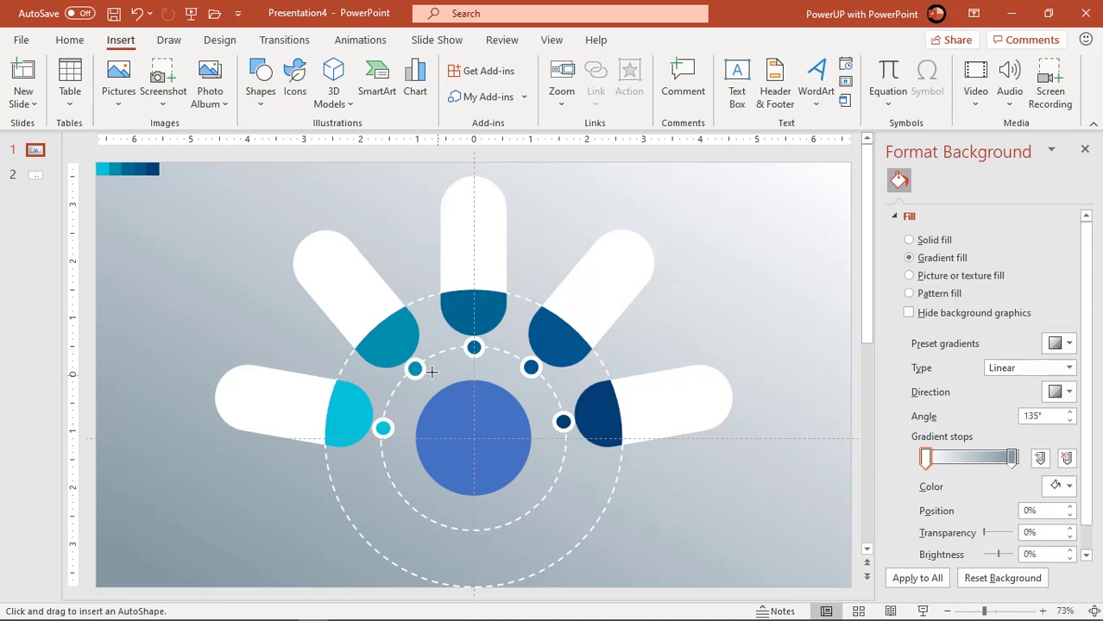
{"action": "left_click_drag", "start_coordinate": [427, 371], "coordinate": [565, 586]}
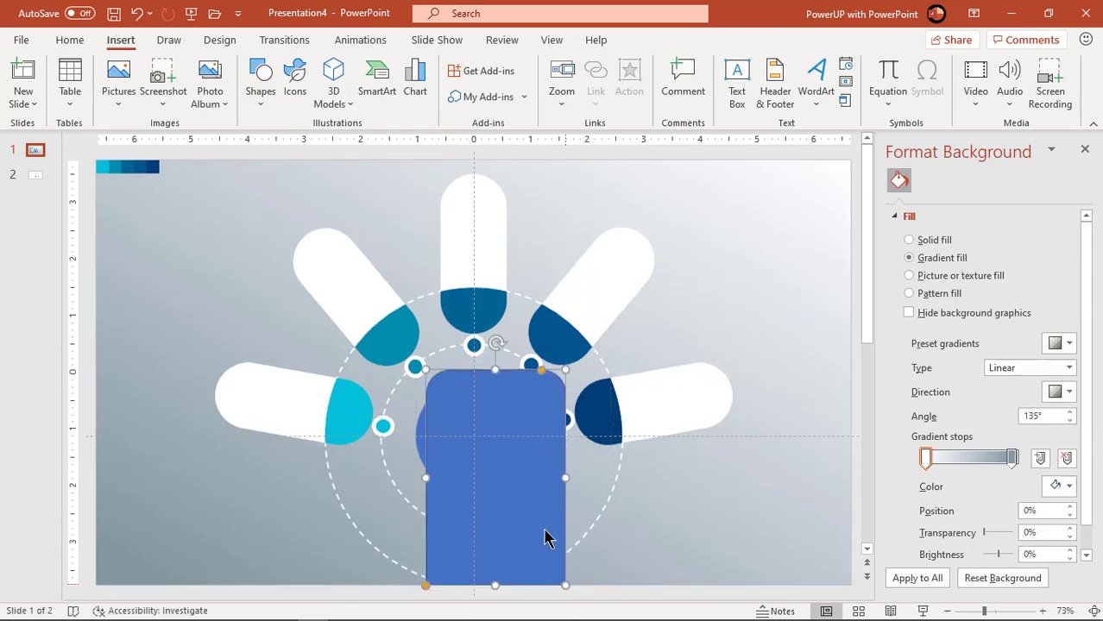
{"action": "left_click_drag", "start_coordinate": [540, 370], "coordinate": [480, 386]}
{"action": "left_click_drag", "start_coordinate": [529, 450], "coordinate": [508, 454]}
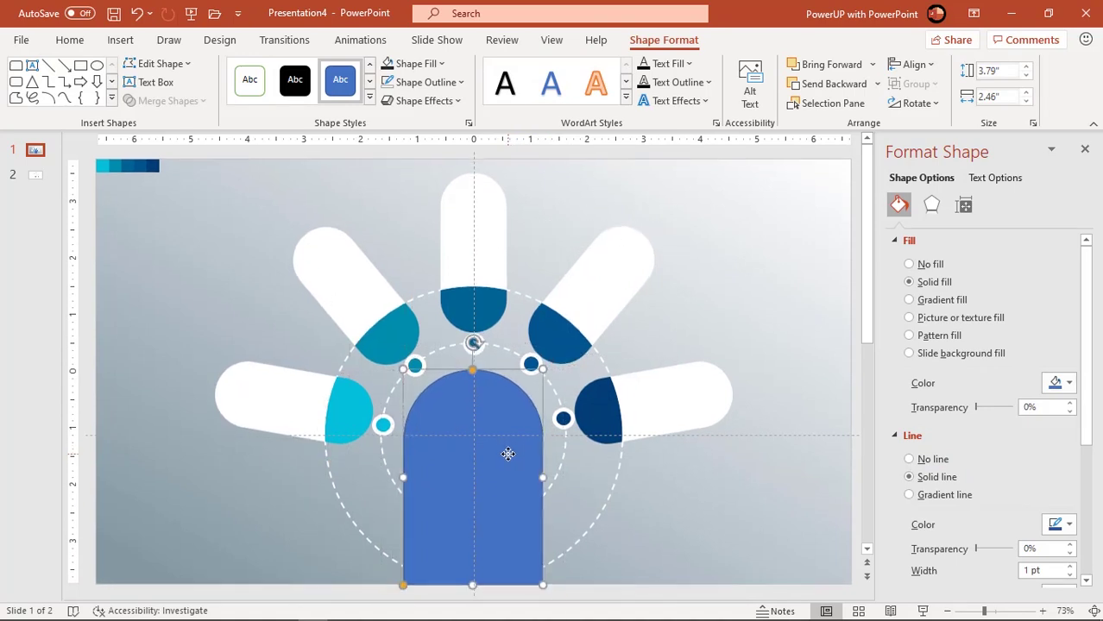
Remove the arch shape's outline and fill it with a medium blue-gray theme color.
{"action": "left_click", "coordinate": [426, 82]}
{"action": "left_click", "coordinate": [427, 304]}
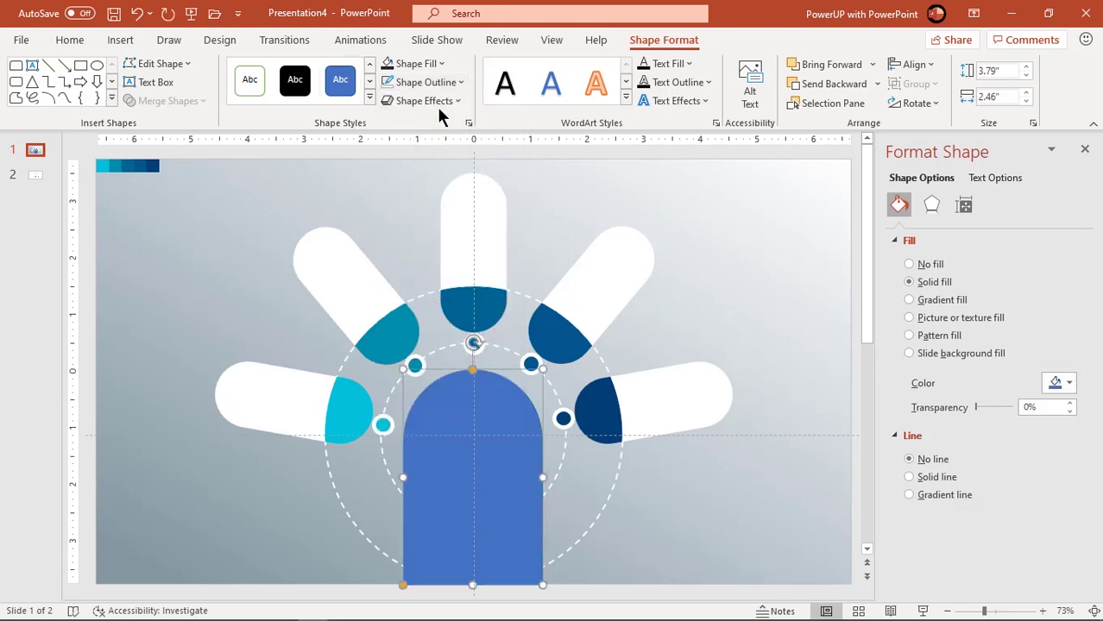
{"action": "left_click", "coordinate": [429, 66]}
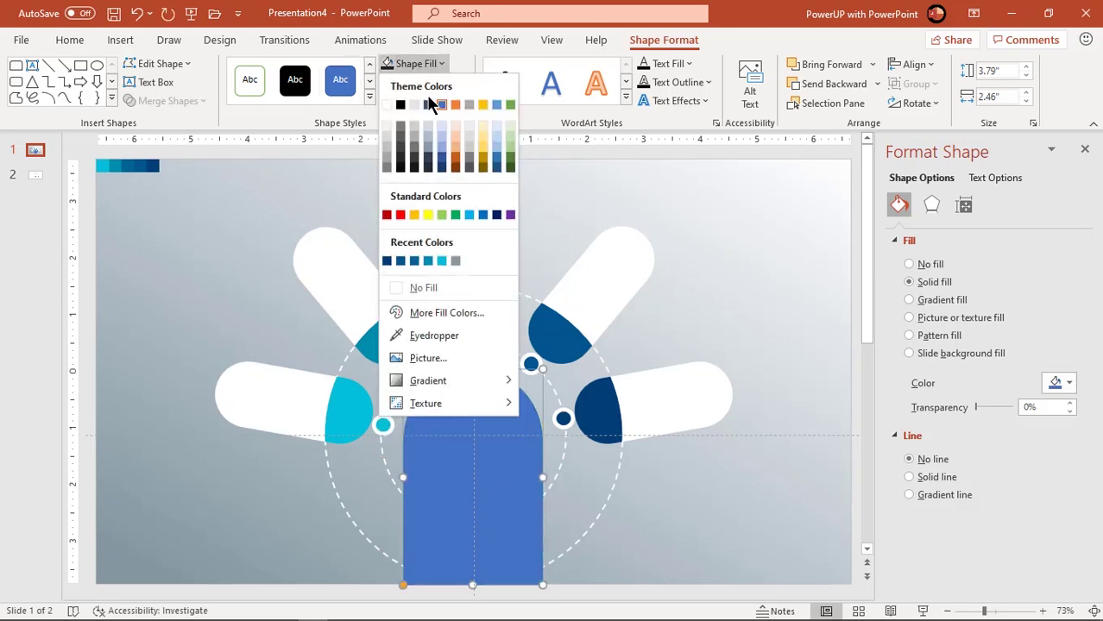
{"action": "left_click", "coordinate": [428, 150]}
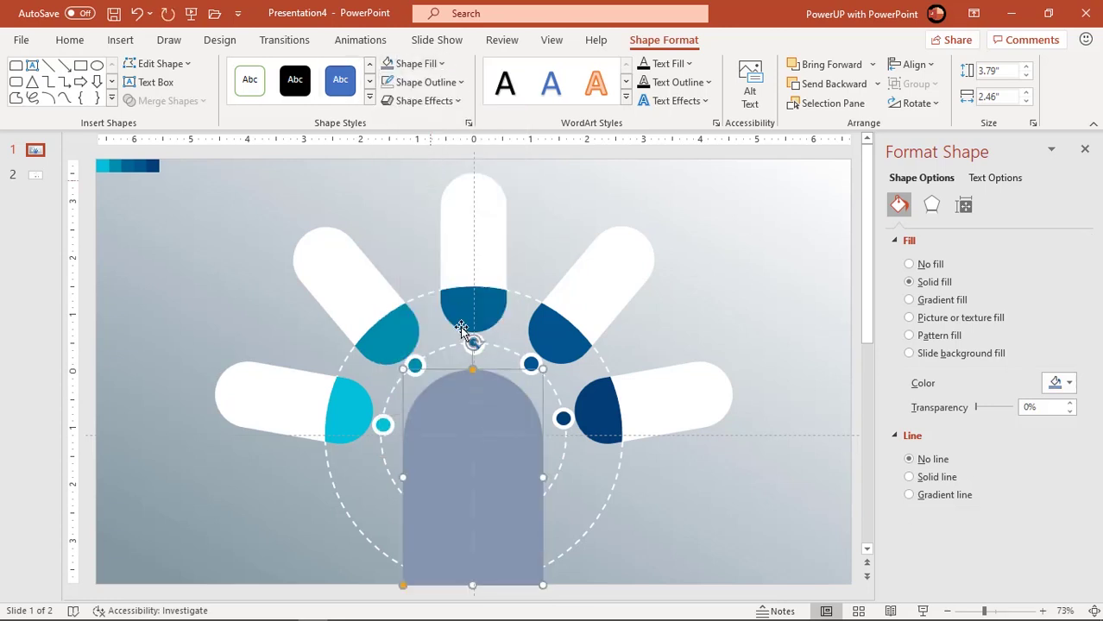
Send the arch shape to the back and resize it to about 3.88" high and 2.44" wide around the central circle.
{"action": "right_click", "coordinate": [488, 504]}
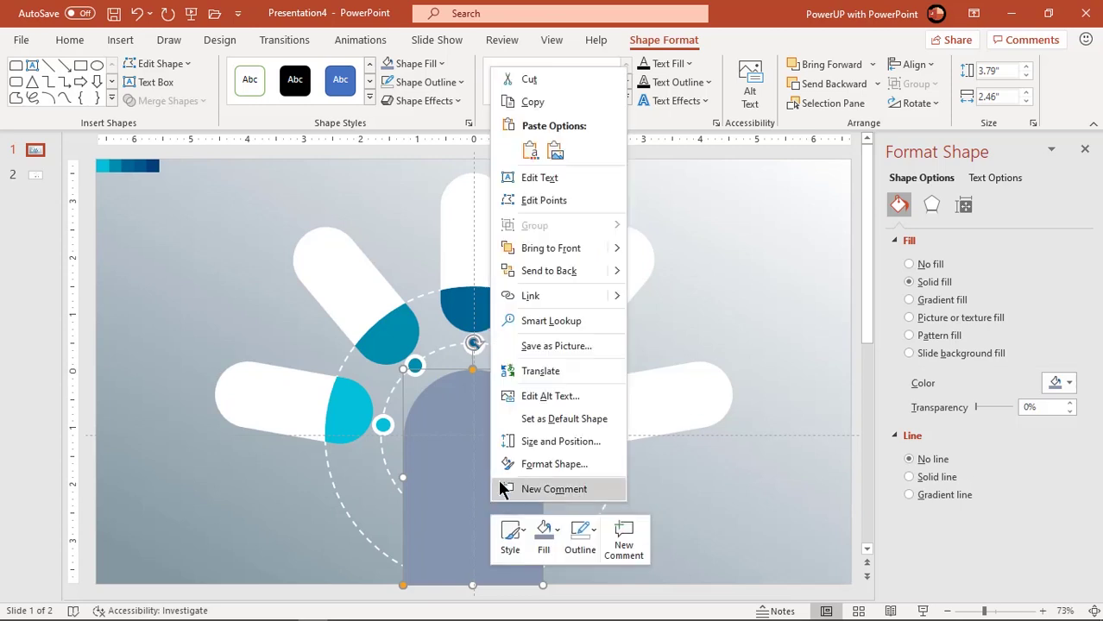
{"action": "left_click", "coordinate": [553, 273]}
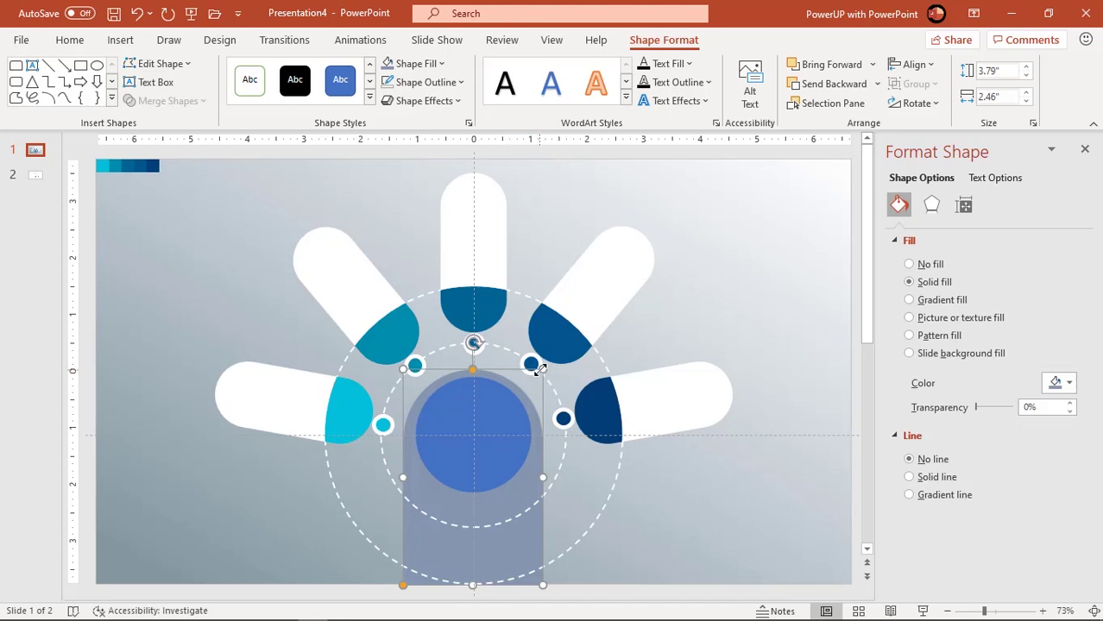
{"action": "left_click_drag", "start_coordinate": [539, 369], "coordinate": [541, 365]}
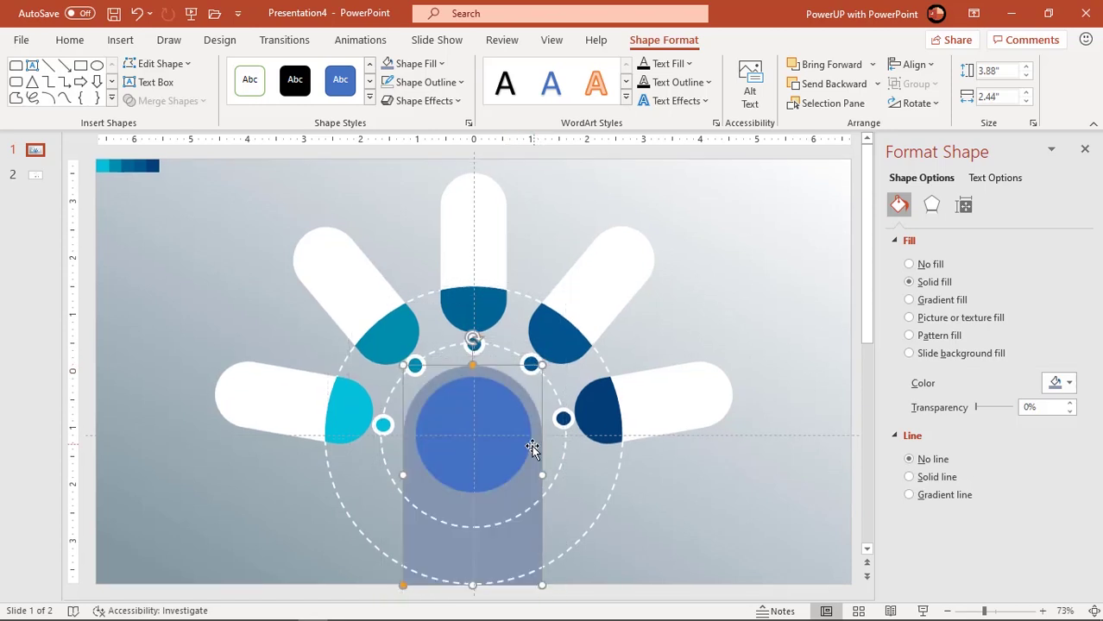
{"action": "left_click", "coordinate": [641, 524]}
Send both dashed circles to the back so the arch shape covers them.
{"action": "left_click", "coordinate": [562, 481]}
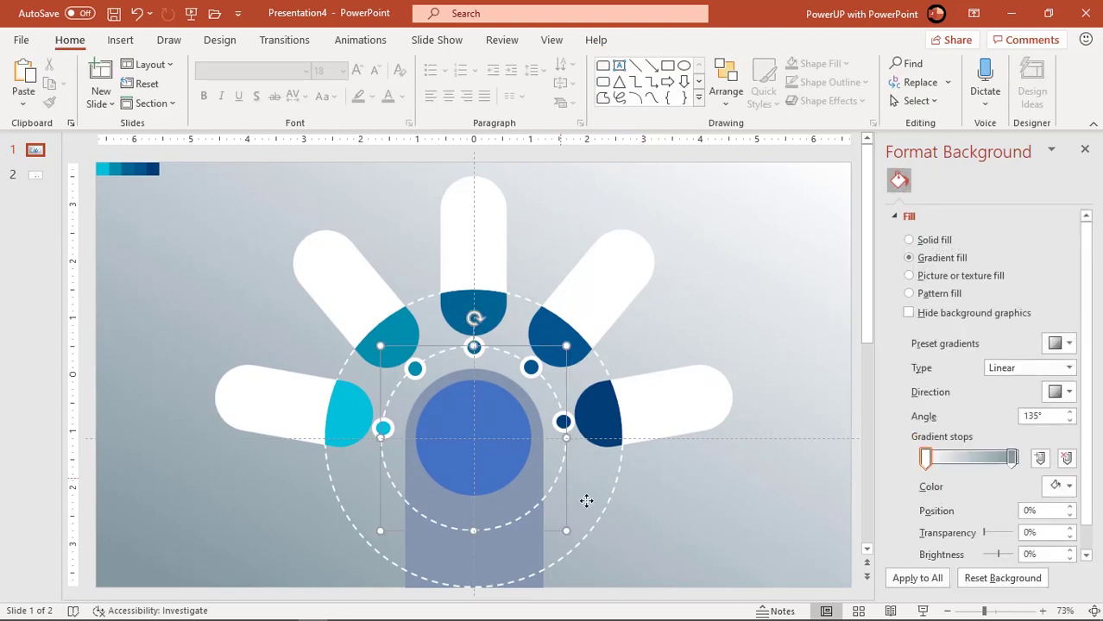
{"action": "left_click", "coordinate": [609, 504], "text": "shift"}
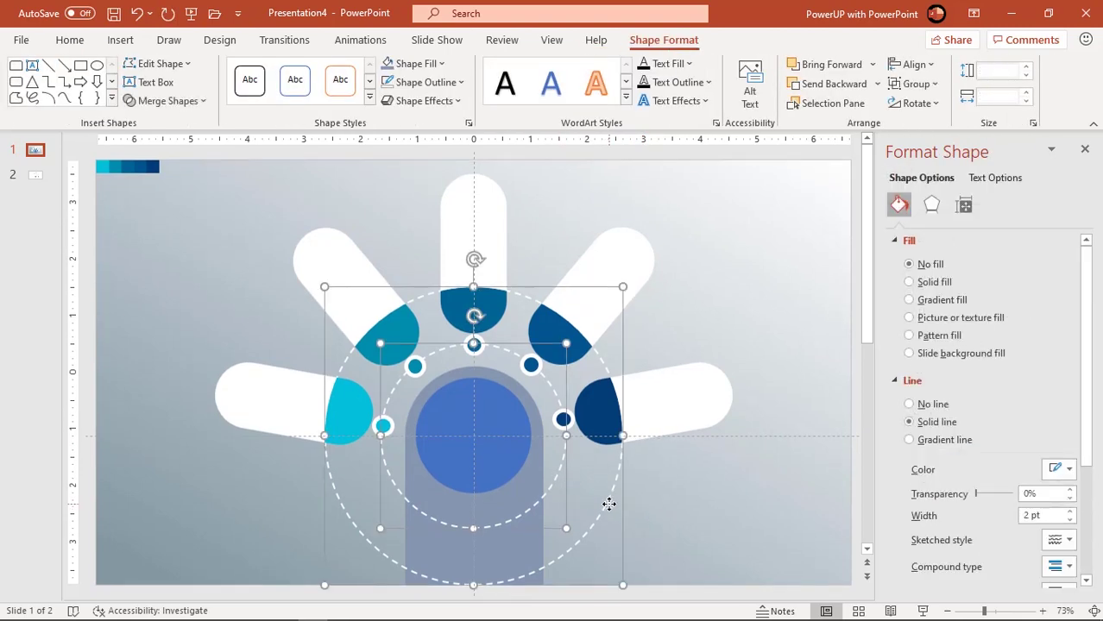
{"action": "right_click", "coordinate": [609, 504]}
{"action": "key", "text": "Escape"}
{"action": "left_click", "coordinate": [693, 531]}
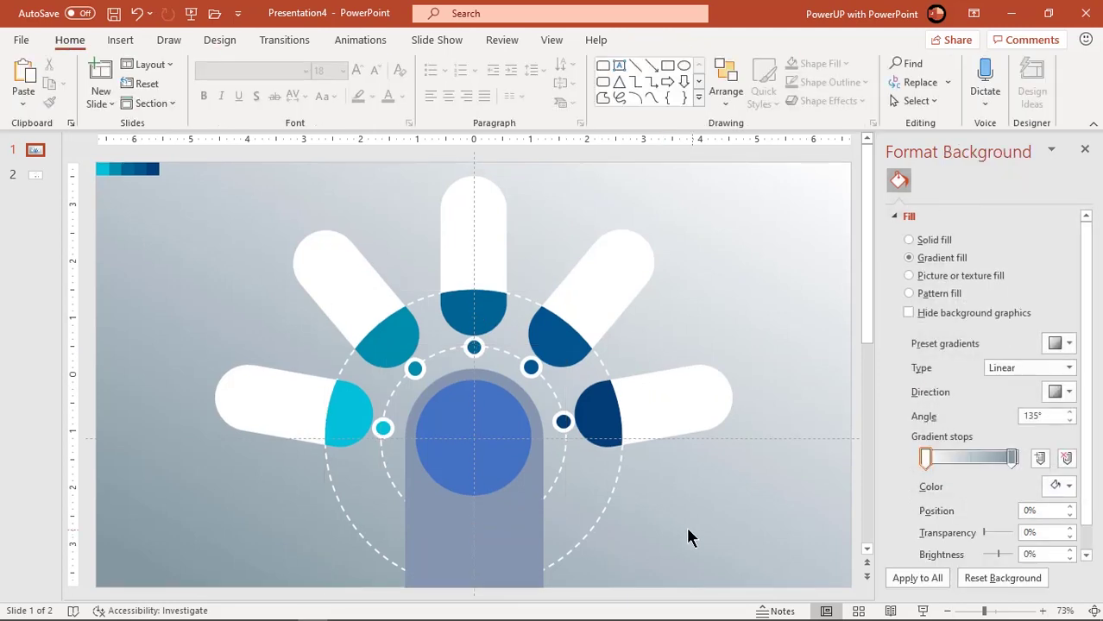
Fill the arch shape behind the central circle with white.
{"action": "left_click", "coordinate": [536, 546]}
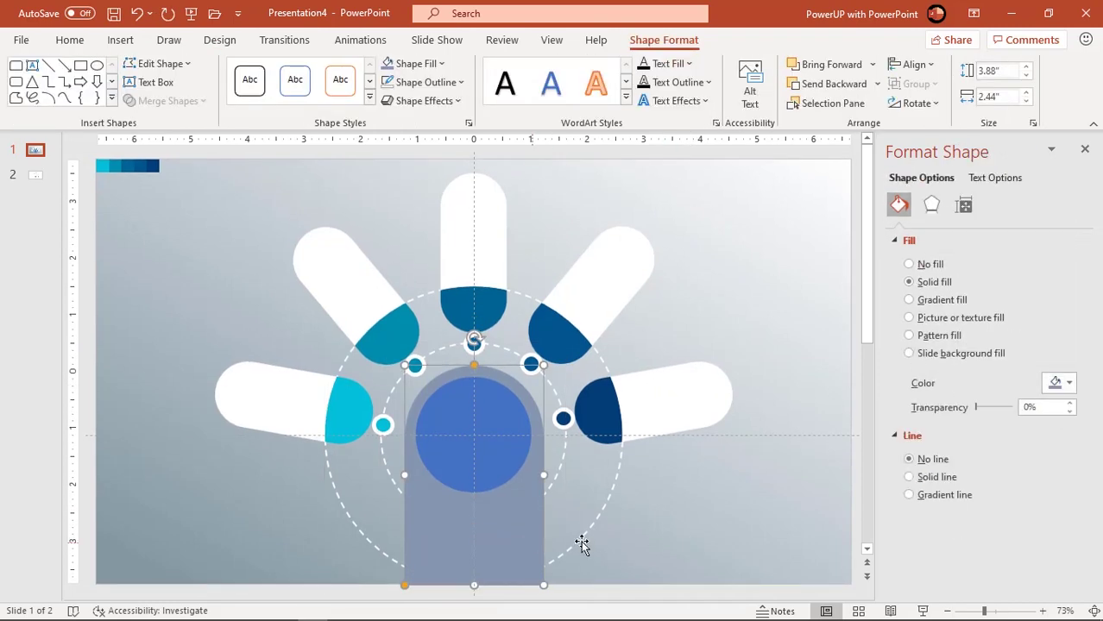
{"action": "left_click", "coordinate": [1061, 388]}
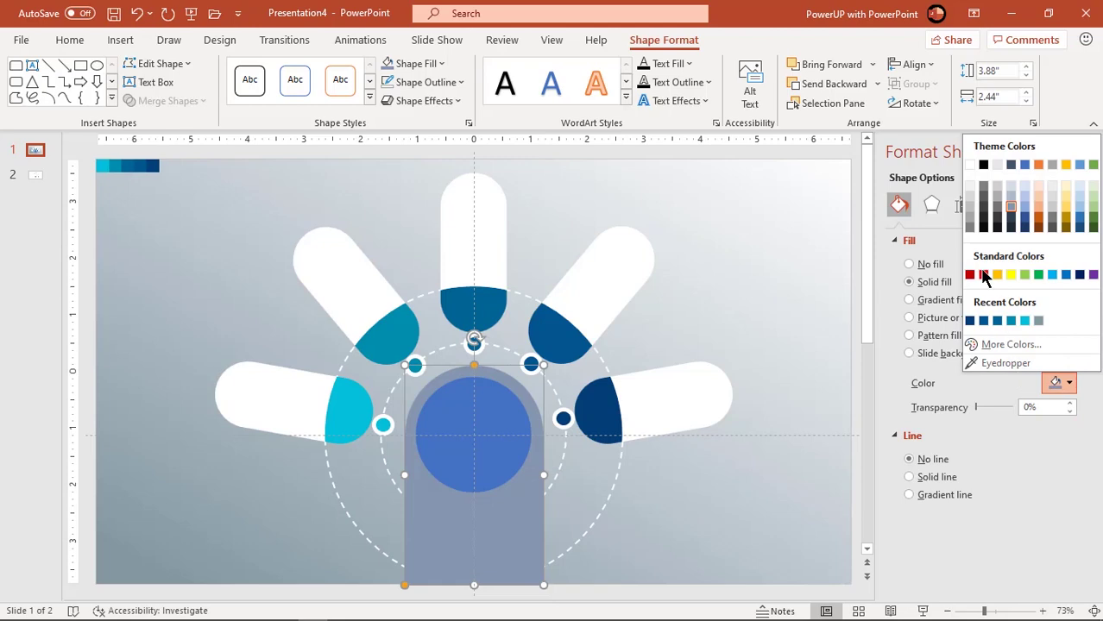
{"action": "left_click", "coordinate": [970, 164]}
{"action": "left_click", "coordinate": [690, 530]}
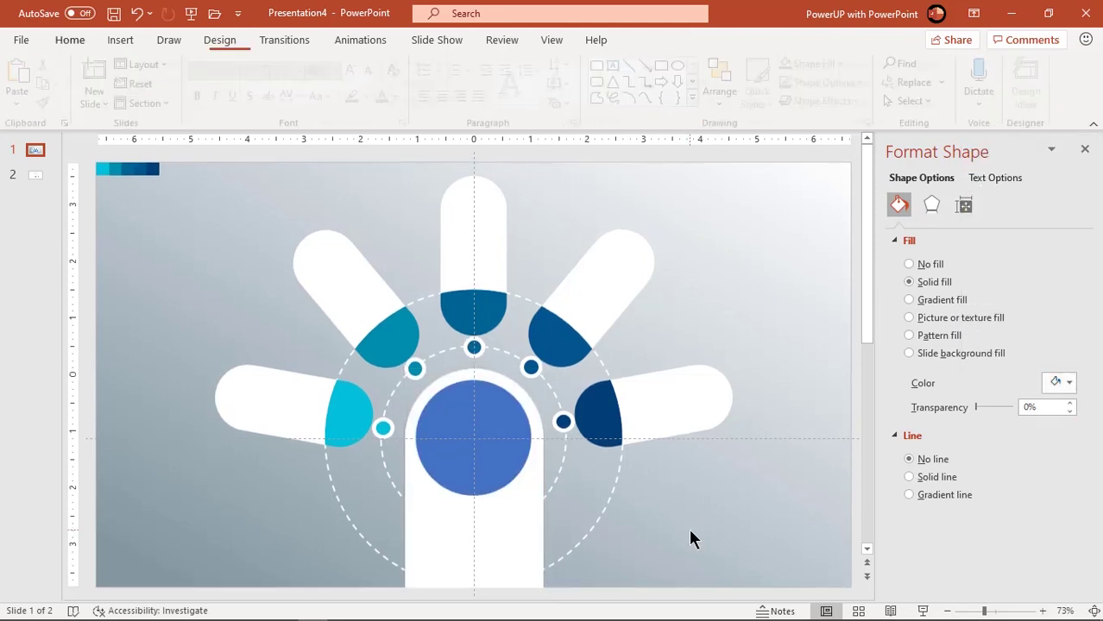
Give the central circle a linear white-to-gray gradient fill at 135°.
{"action": "left_click", "coordinate": [500, 440]}
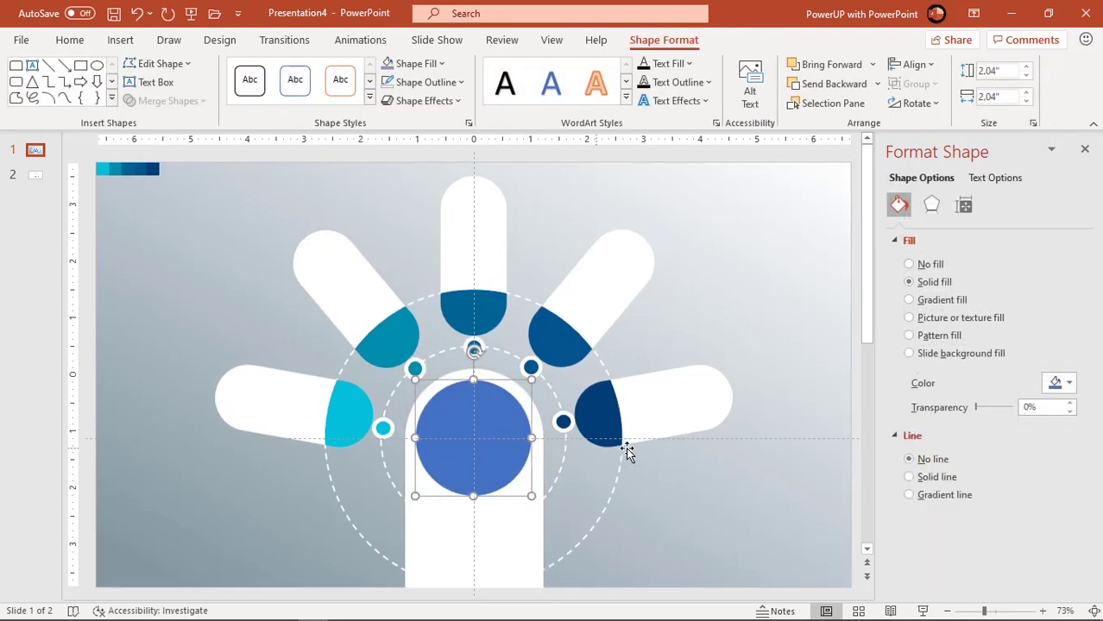
{"action": "left_click", "coordinate": [910, 300]}
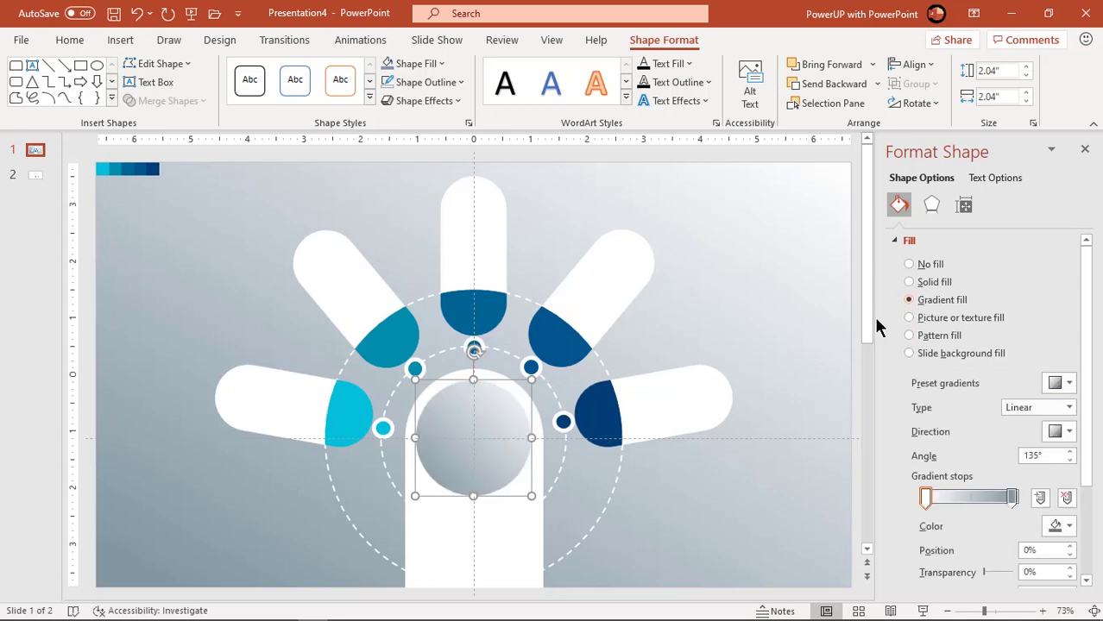
{"action": "scroll", "coordinate": [464, 457], "scroll_direction": "up", "scroll_amount": 8}
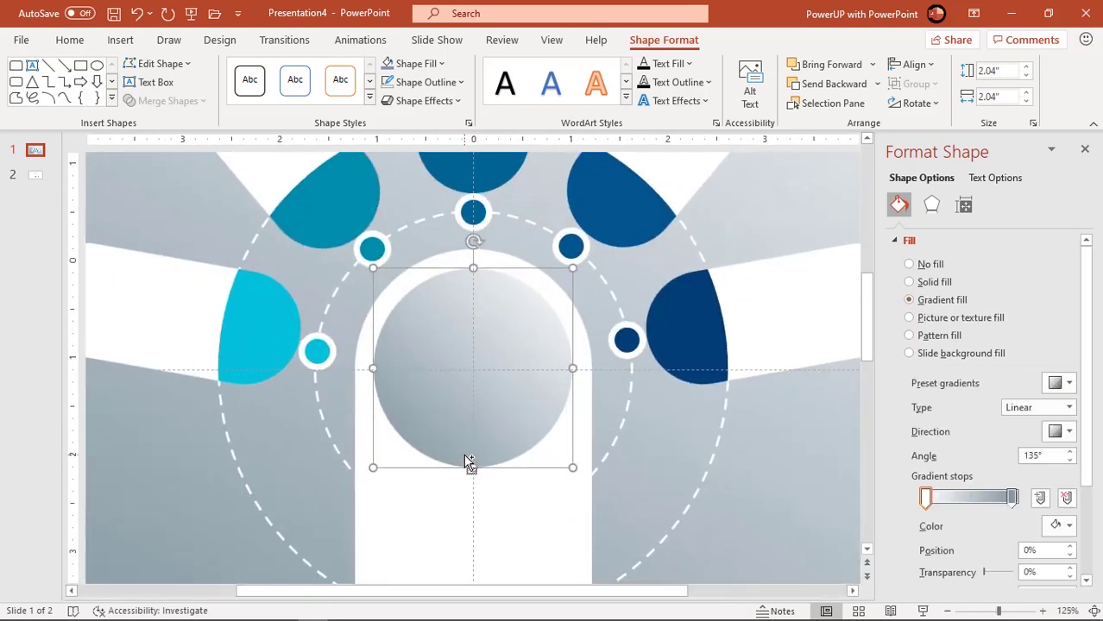
Recolor the end stop of the central circle's gradient fill to light gray and place it at the 100% position.
{"action": "left_click", "coordinate": [1011, 498]}
{"action": "left_click", "coordinate": [1058, 525]}
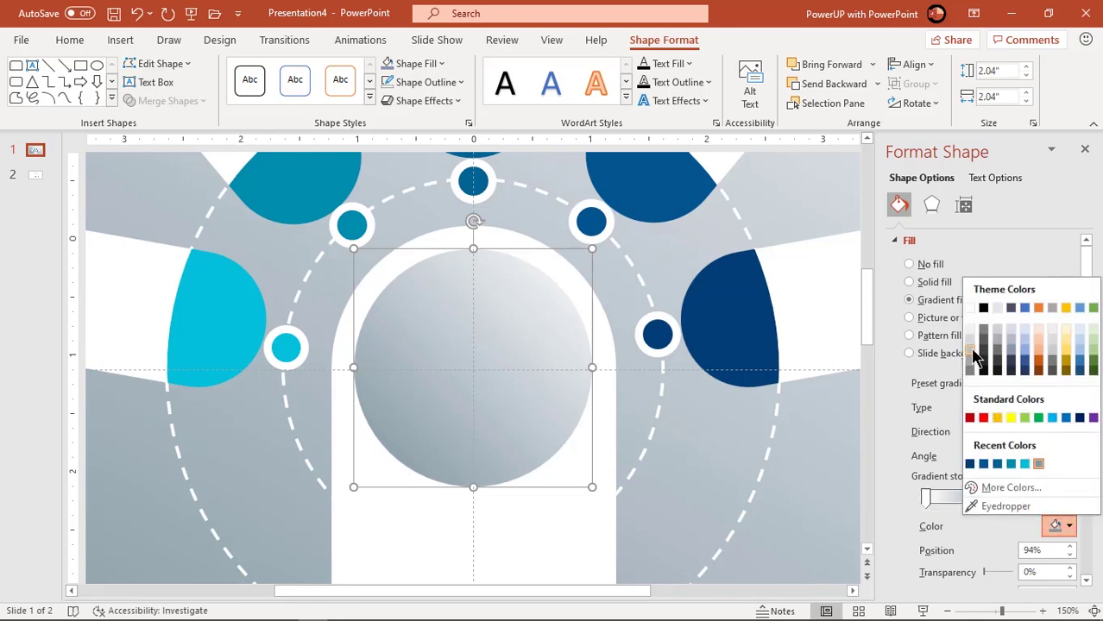
{"action": "left_click", "coordinate": [971, 350]}
{"action": "left_click", "coordinate": [924, 498]}
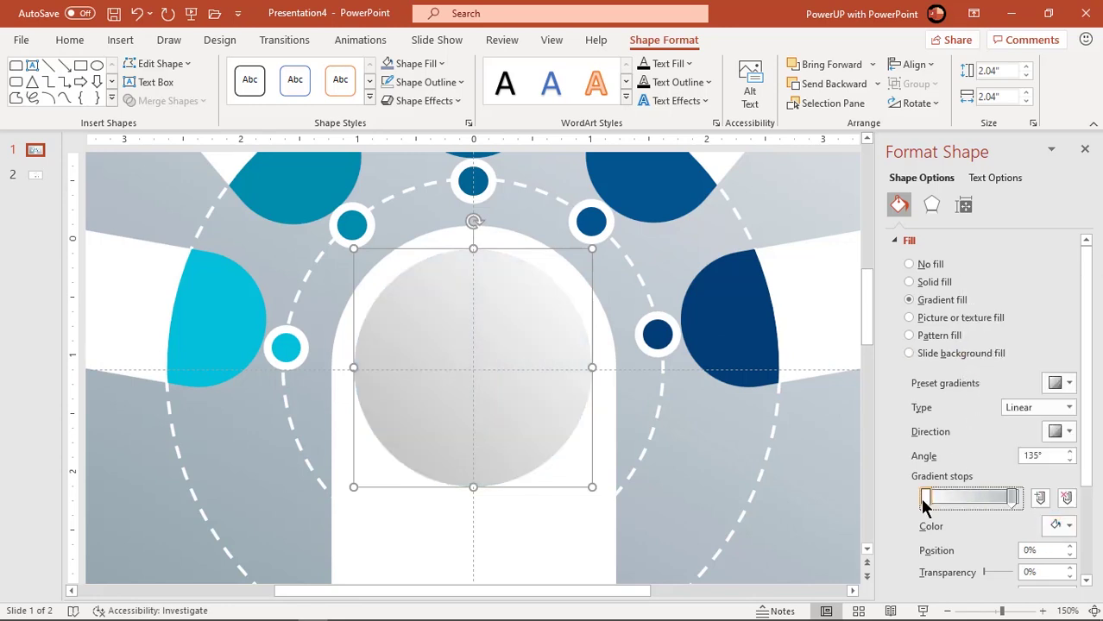
{"action": "left_click_drag", "start_coordinate": [1014, 503], "coordinate": [1023, 498]}
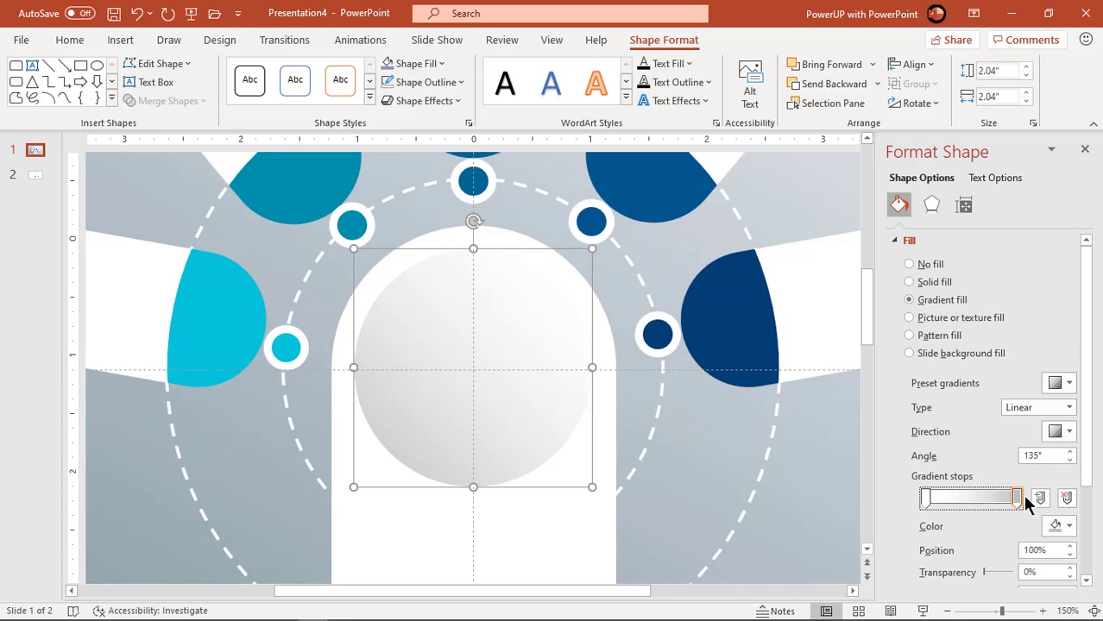
{"action": "left_click", "coordinate": [787, 530]}
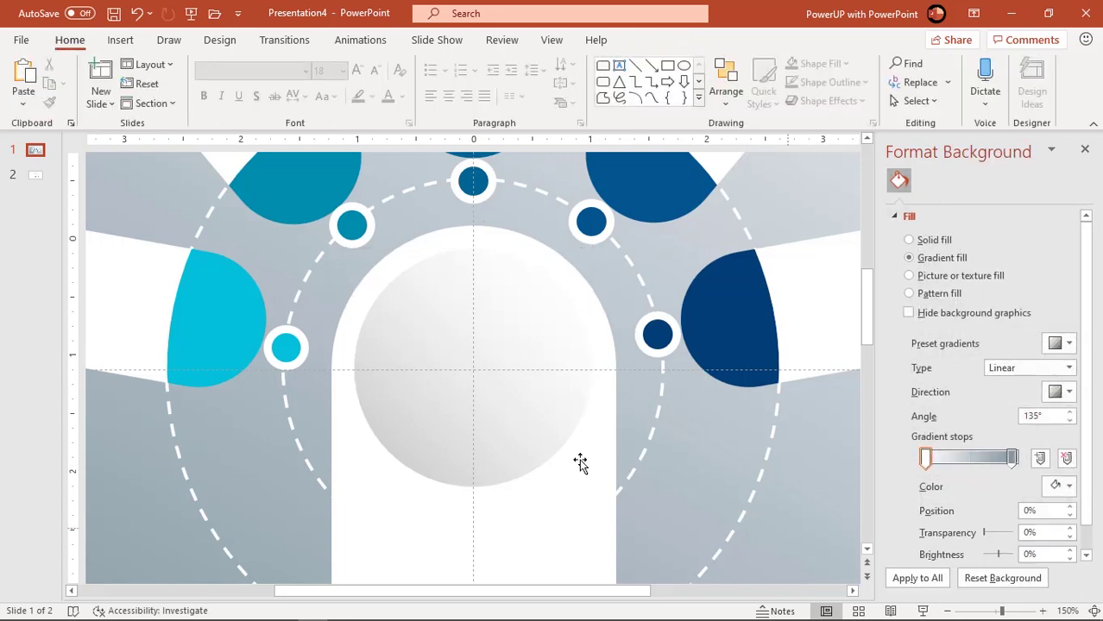
Duplicate the central gradient circle and shrink the copy so it sits concentrically inside the original.
{"action": "left_click", "coordinate": [518, 421]}
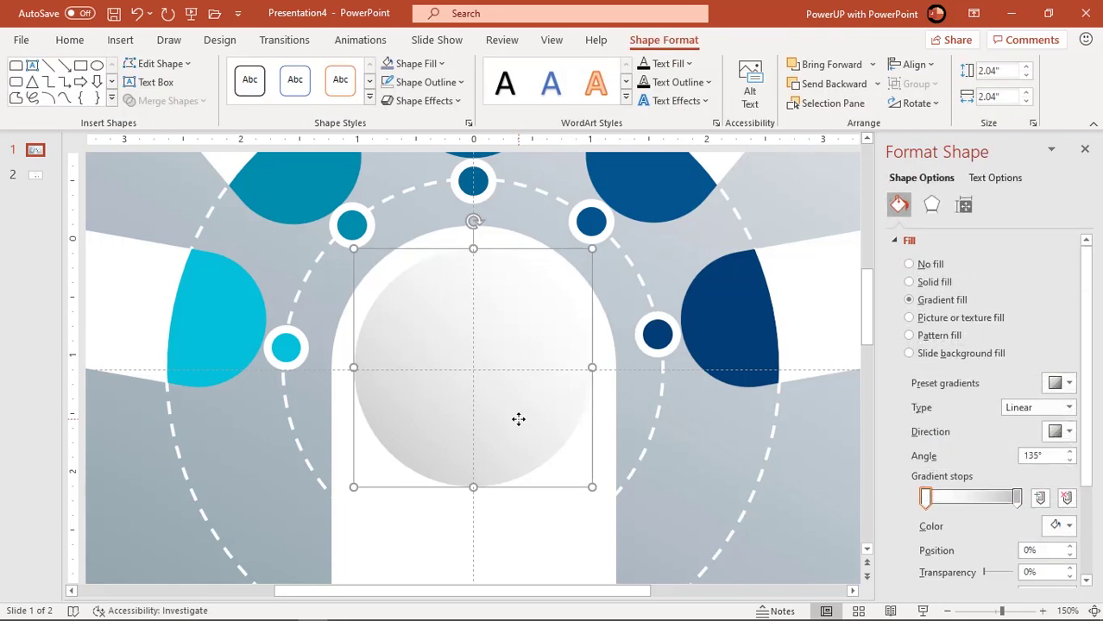
{"action": "left_click_drag", "start_coordinate": [506, 434], "coordinate": [488, 412]}
{"action": "left_click_drag", "start_coordinate": [591, 489], "coordinate": [571, 464]}
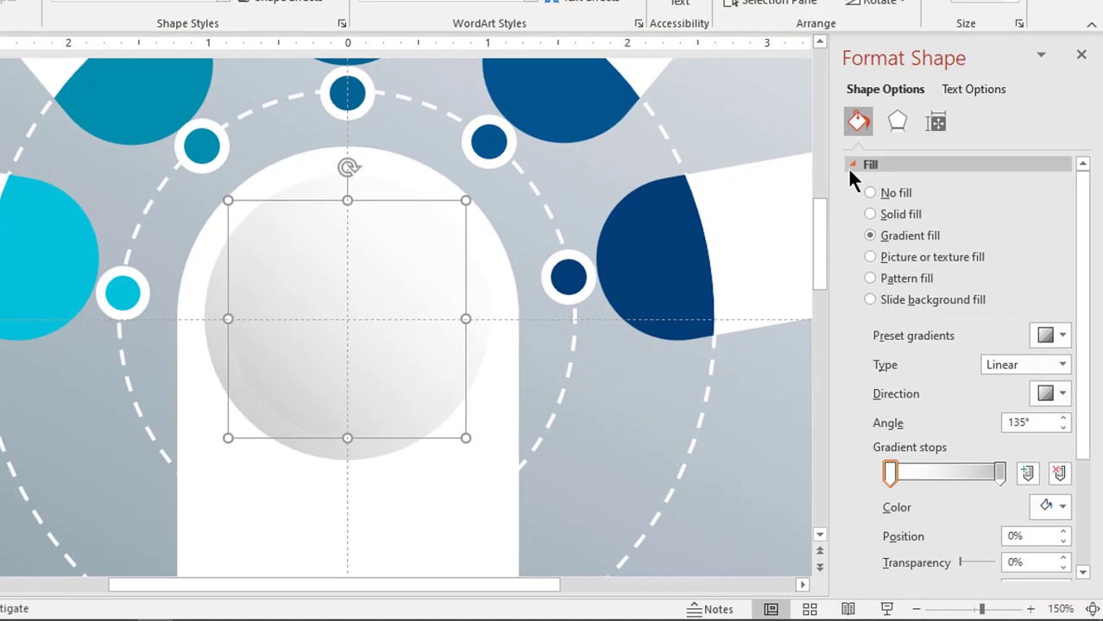
Give the inner circle a linear gradient outline at 135° with only two gradient stops.
{"action": "left_click", "coordinate": [892, 234]}
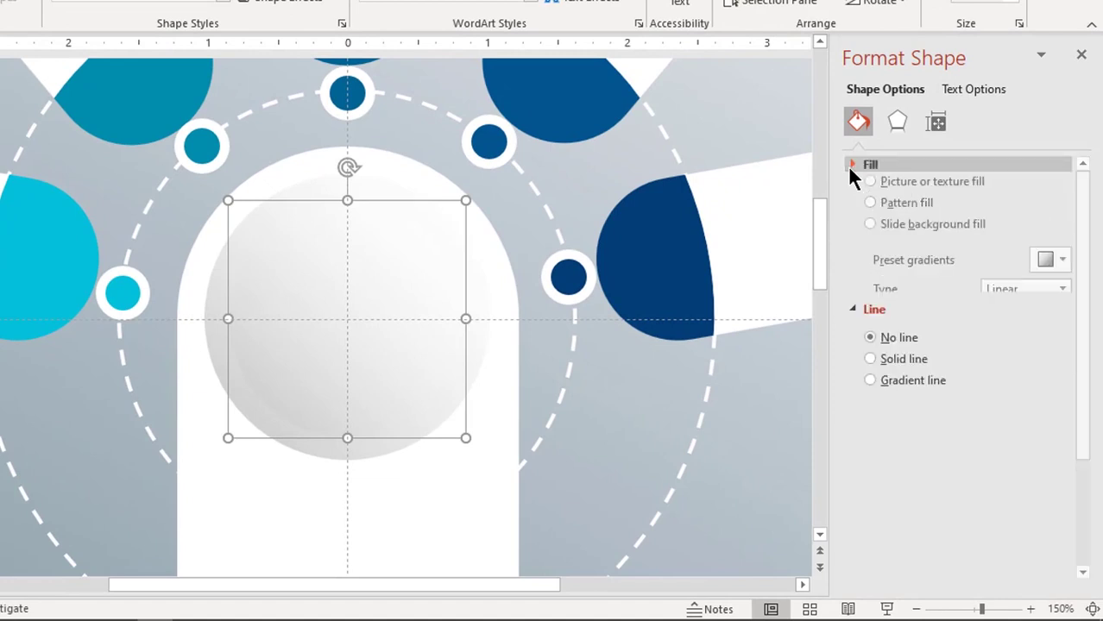
{"action": "left_click", "coordinate": [903, 262]}
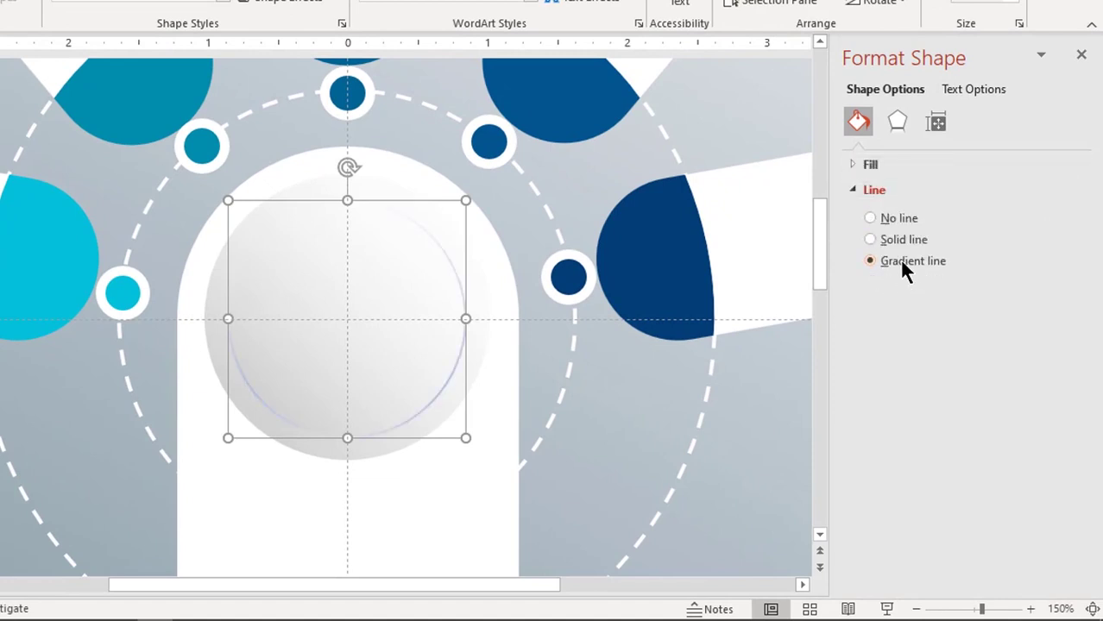
{"action": "left_click", "coordinate": [979, 436]}
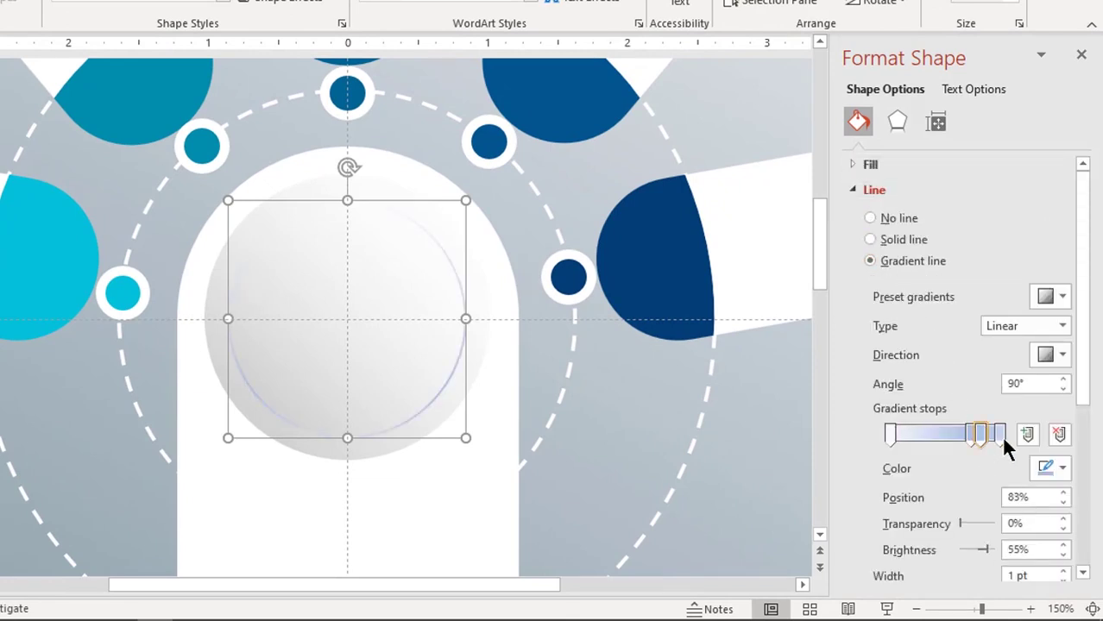
{"action": "left_click", "coordinate": [1058, 434]}
{"action": "left_click", "coordinate": [1058, 434]}
{"action": "left_click", "coordinate": [1057, 434]}
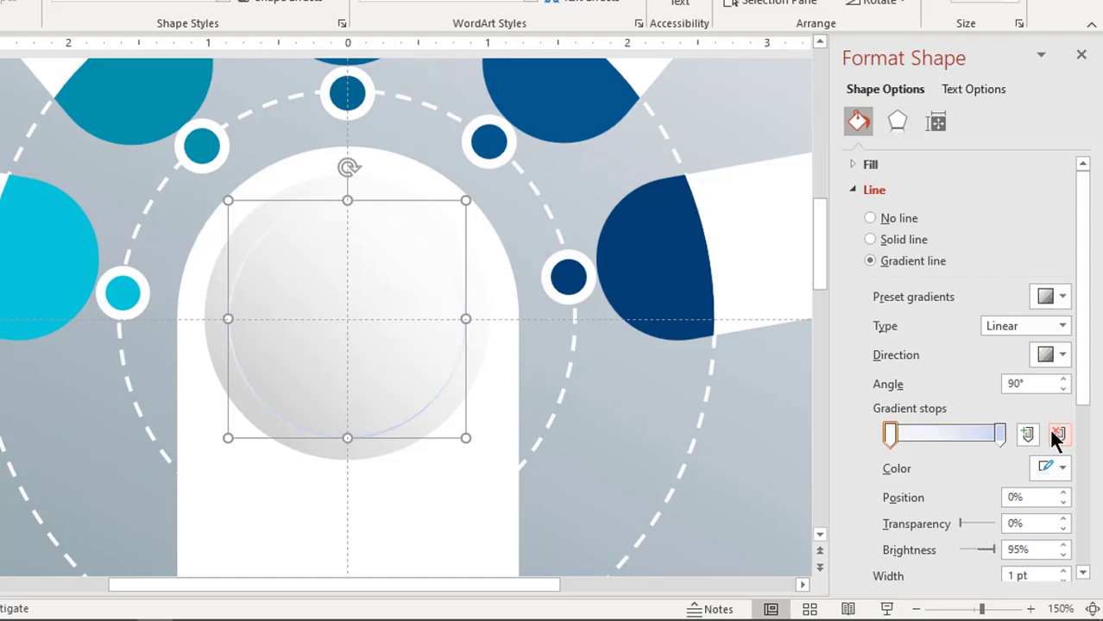
{"action": "left_click", "coordinate": [1052, 354]}
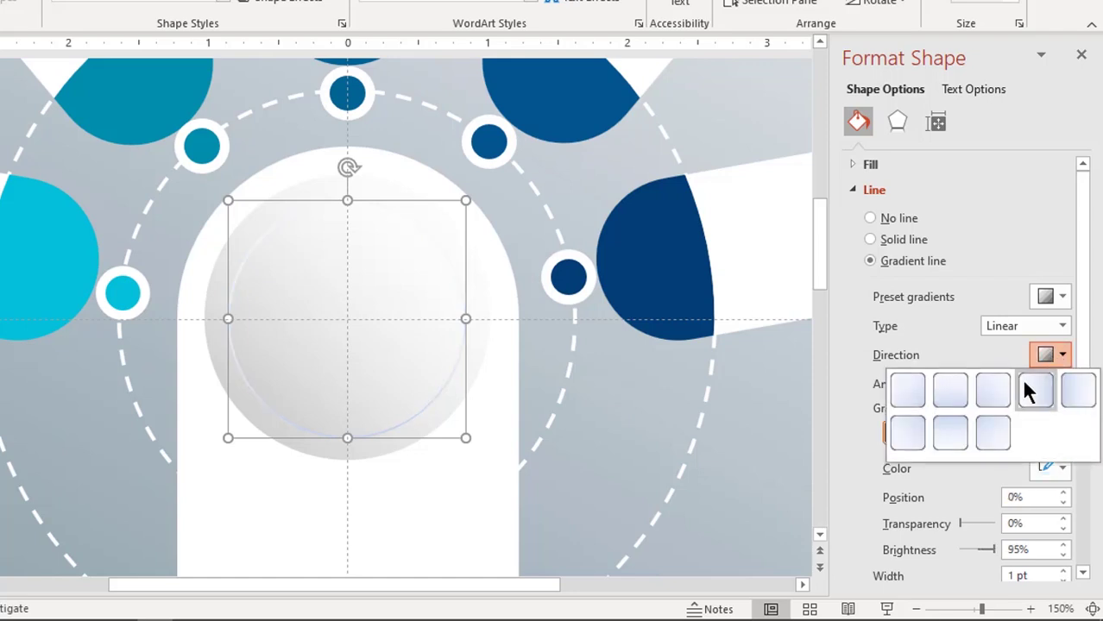
{"action": "left_click", "coordinate": [997, 395]}
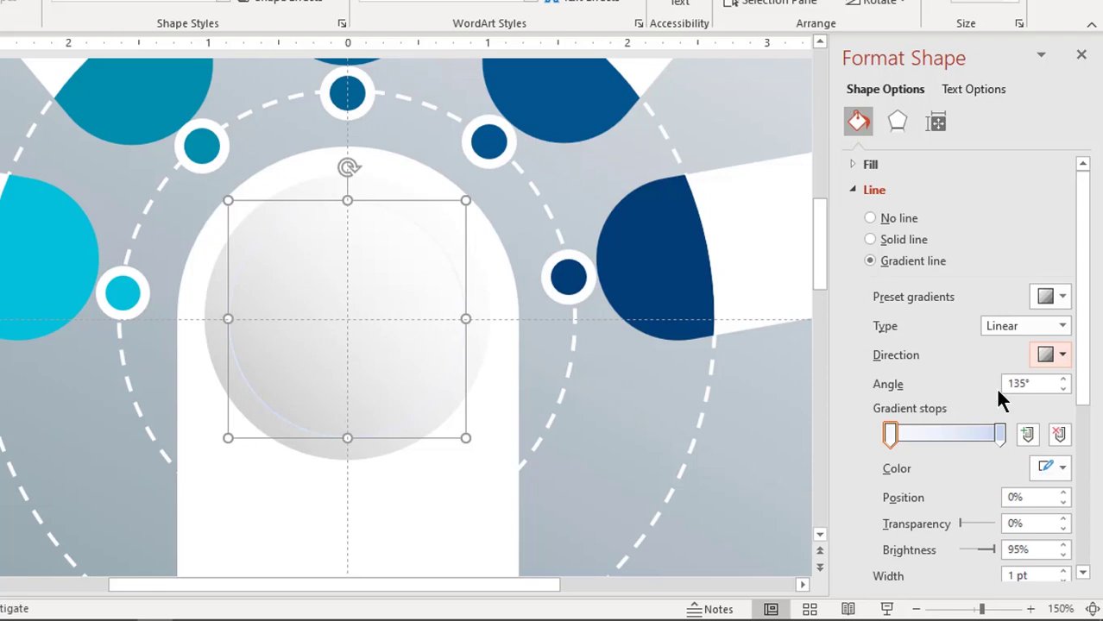
Color the inner circle's outline gradient from gray at -25% brightness at the start to white at the end.
{"action": "left_click", "coordinate": [1055, 472]}
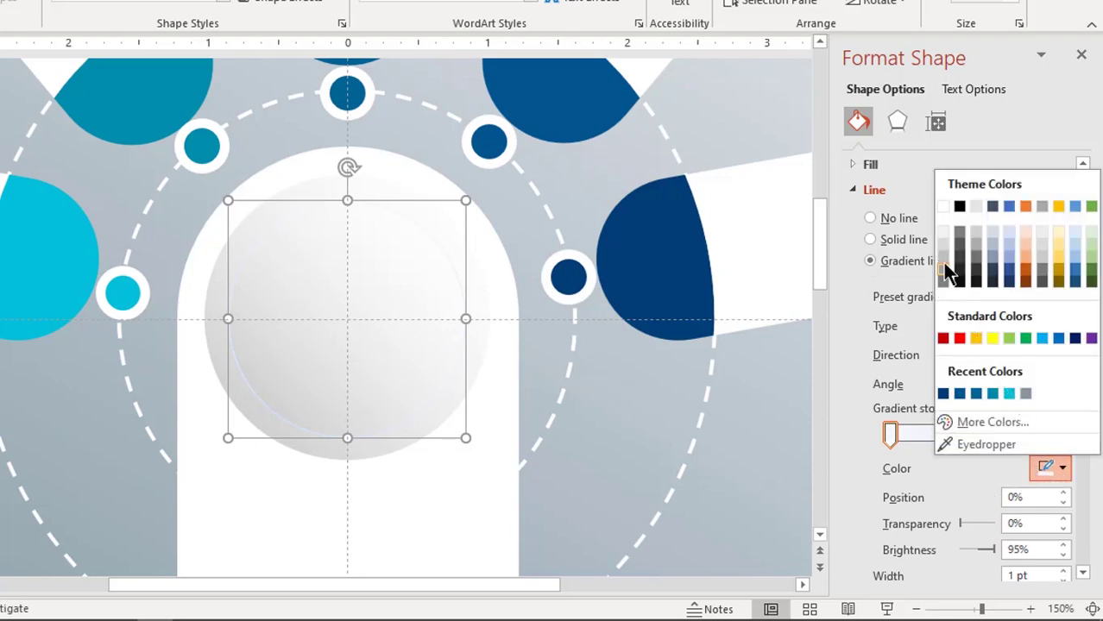
{"action": "left_click", "coordinate": [941, 260]}
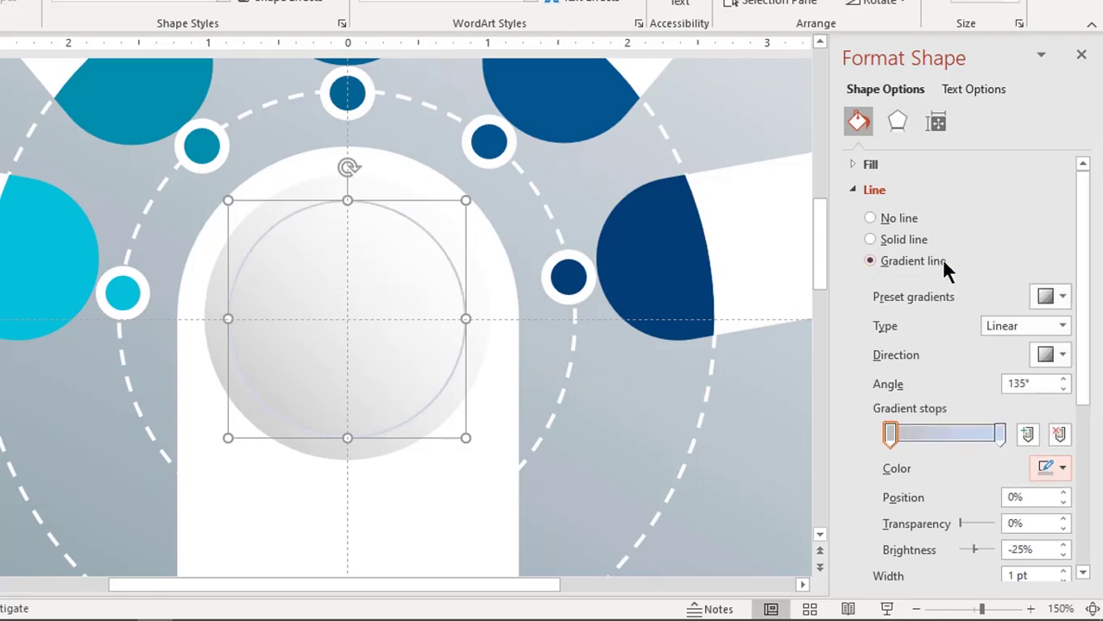
{"action": "left_click", "coordinate": [998, 434]}
{"action": "left_click", "coordinate": [1051, 466]}
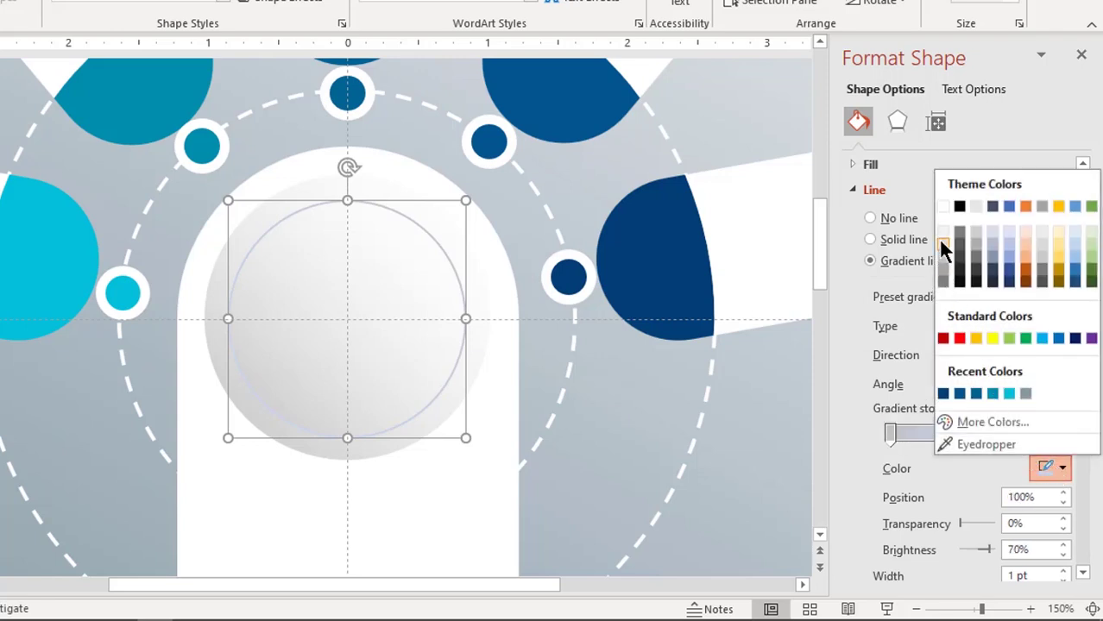
{"action": "left_click", "coordinate": [942, 207]}
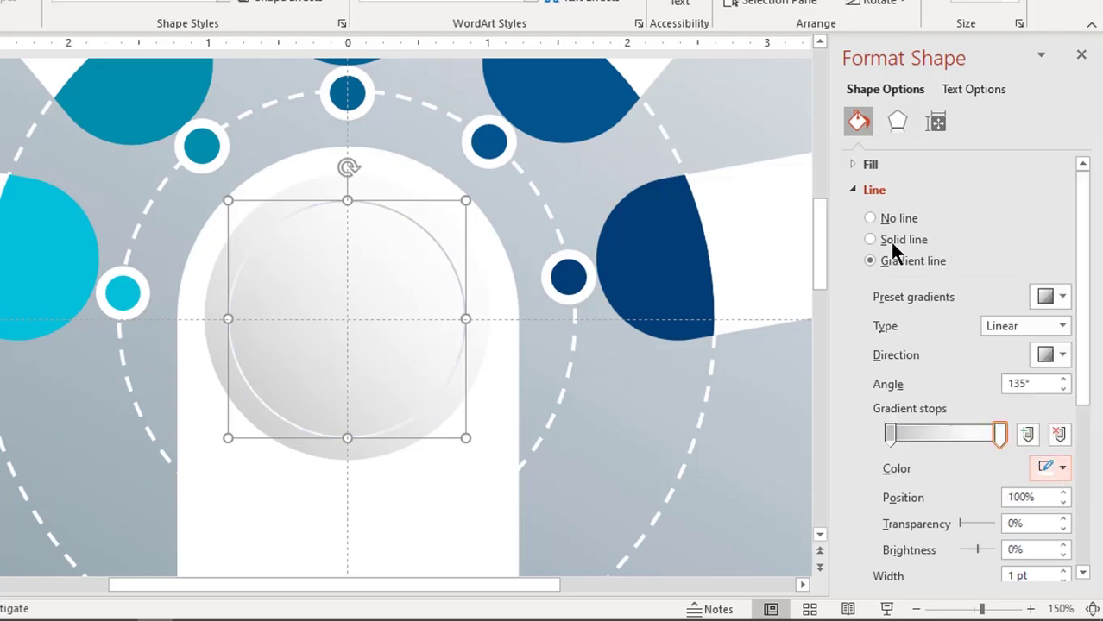
Give the outer central circle a linear gradient outline at 135° with only two gradient stops.
{"action": "left_click", "coordinate": [478, 361]}
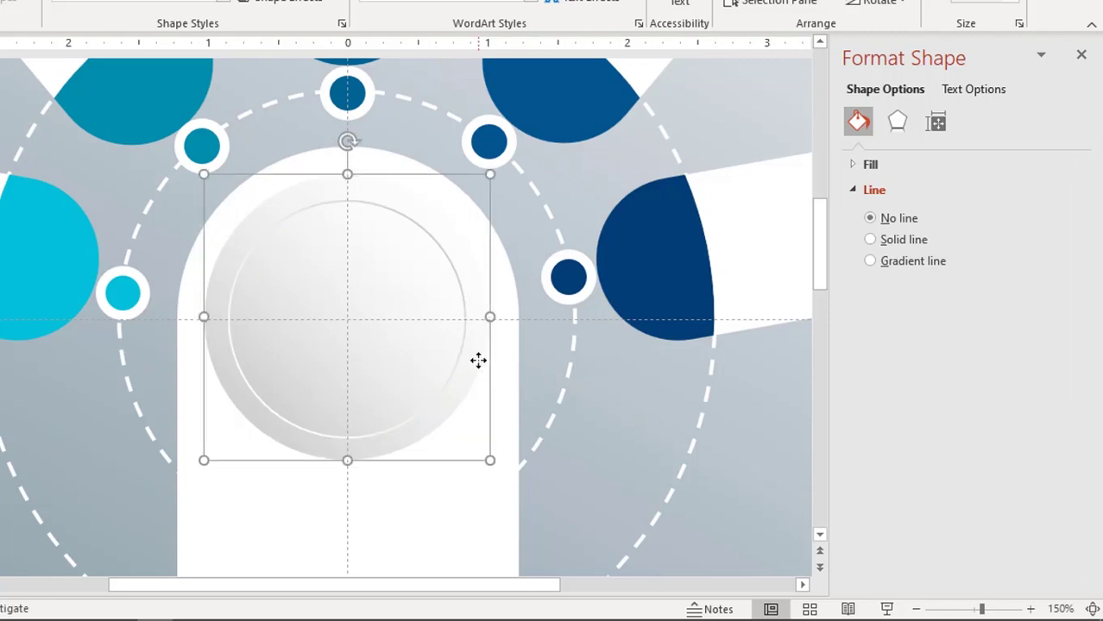
{"action": "left_click", "coordinate": [893, 270]}
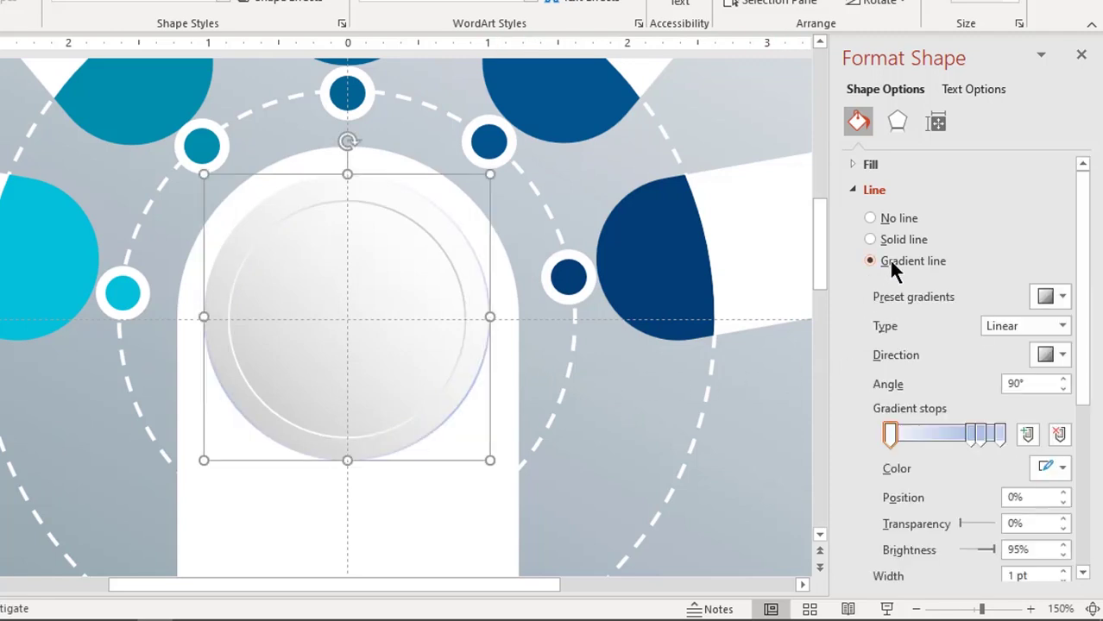
{"action": "left_click", "coordinate": [983, 434]}
{"action": "left_click", "coordinate": [1059, 434]}
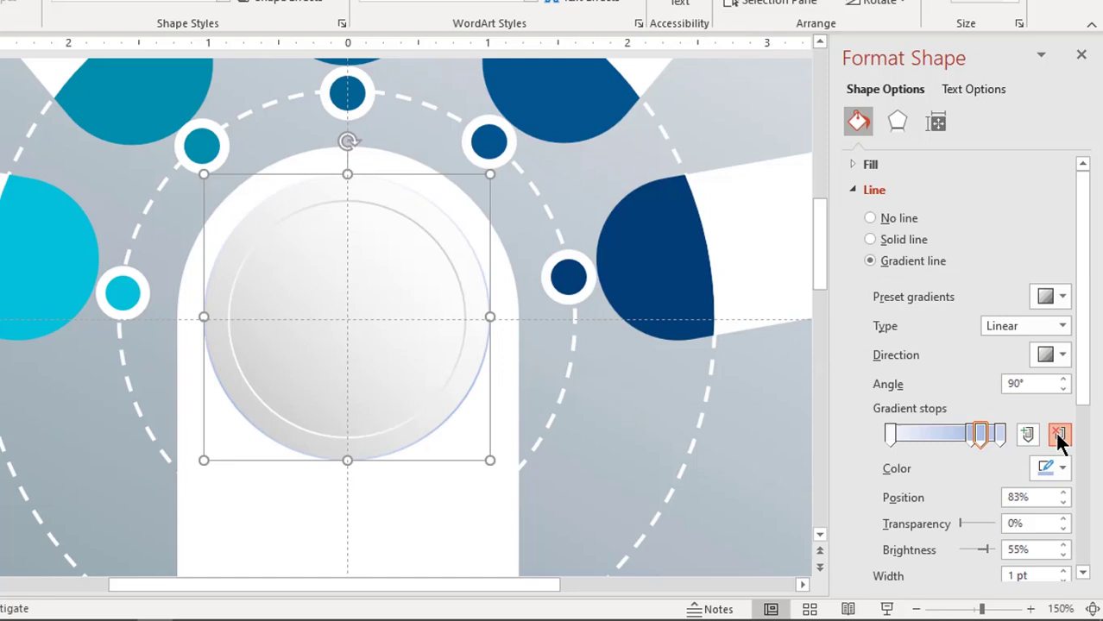
{"action": "left_click", "coordinate": [1059, 434]}
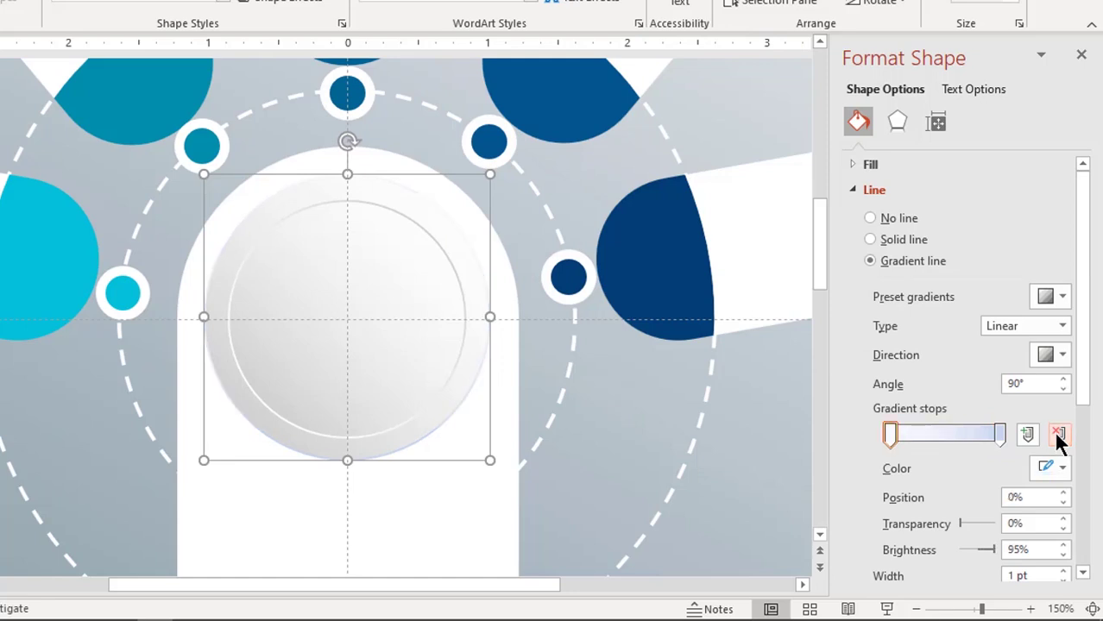
{"action": "left_click", "coordinate": [1046, 355]}
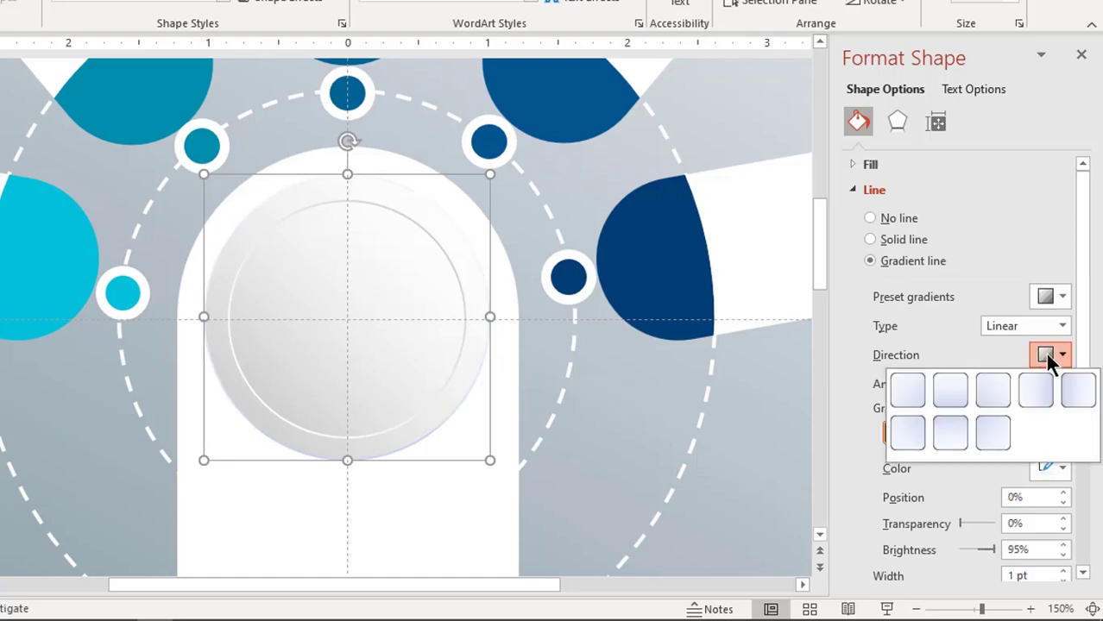
{"action": "left_click", "coordinate": [997, 390]}
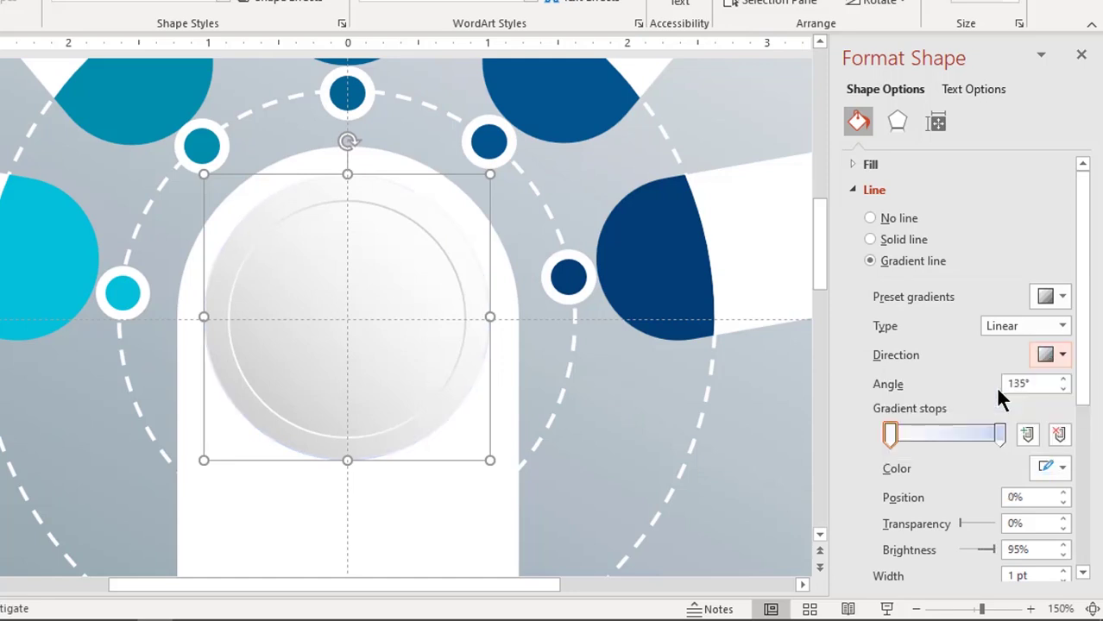
Color the outer circle's outline gradient from gray at -25% brightness at the start to white at the end.
{"action": "left_click", "coordinate": [1060, 469]}
{"action": "left_click", "coordinate": [942, 207]}
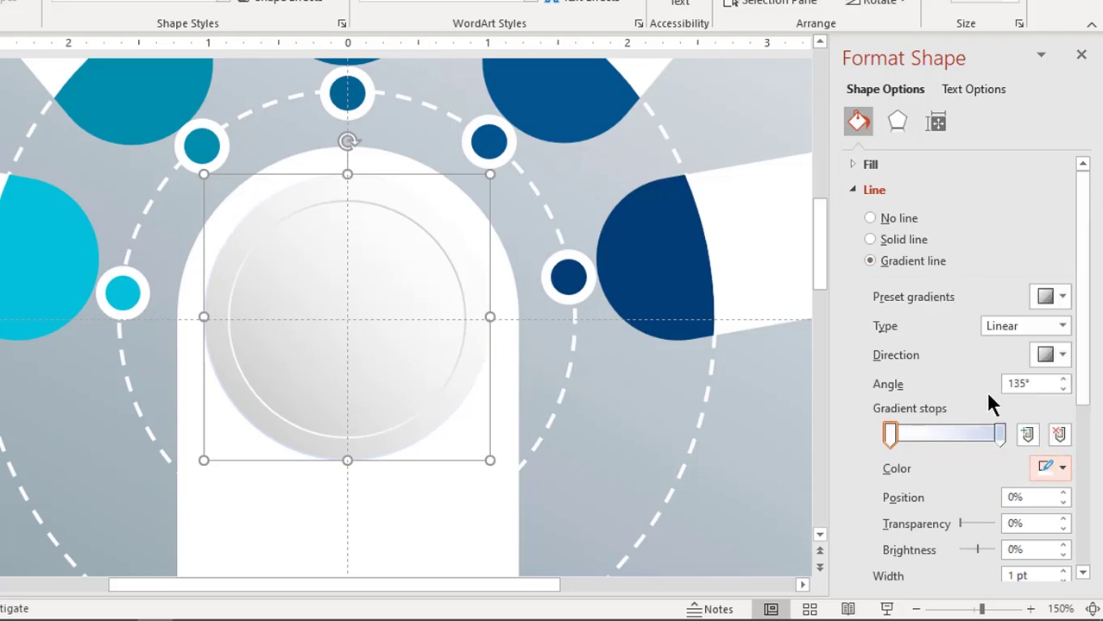
{"action": "left_click", "coordinate": [1056, 471]}
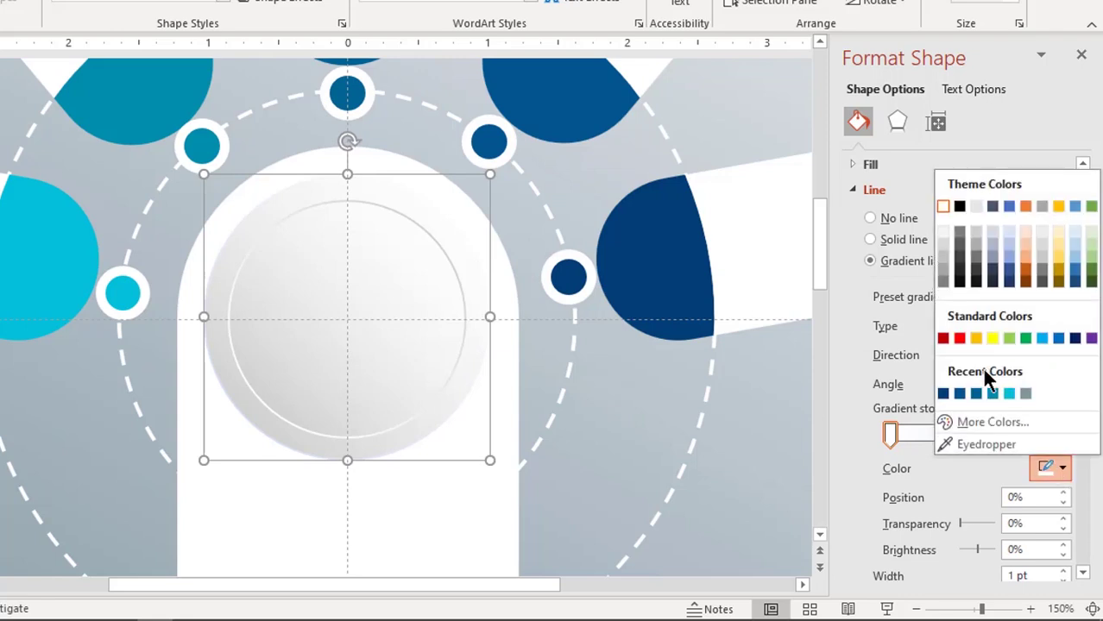
{"action": "left_click", "coordinate": [937, 257]}
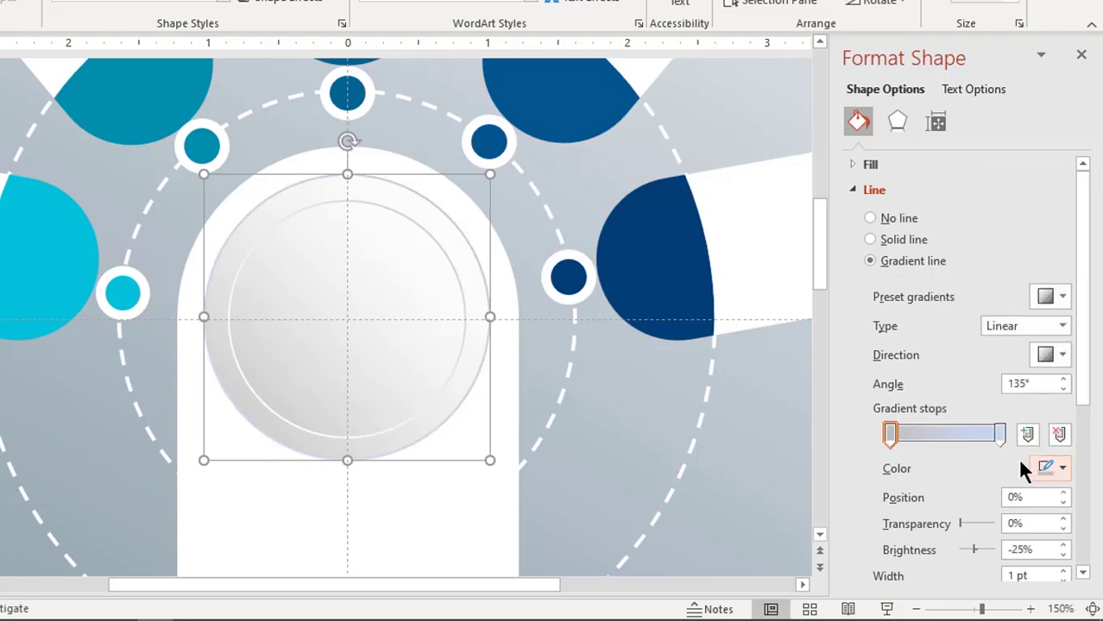
{"action": "left_click", "coordinate": [999, 434]}
{"action": "left_click", "coordinate": [1049, 467]}
{"action": "left_click", "coordinate": [943, 208]}
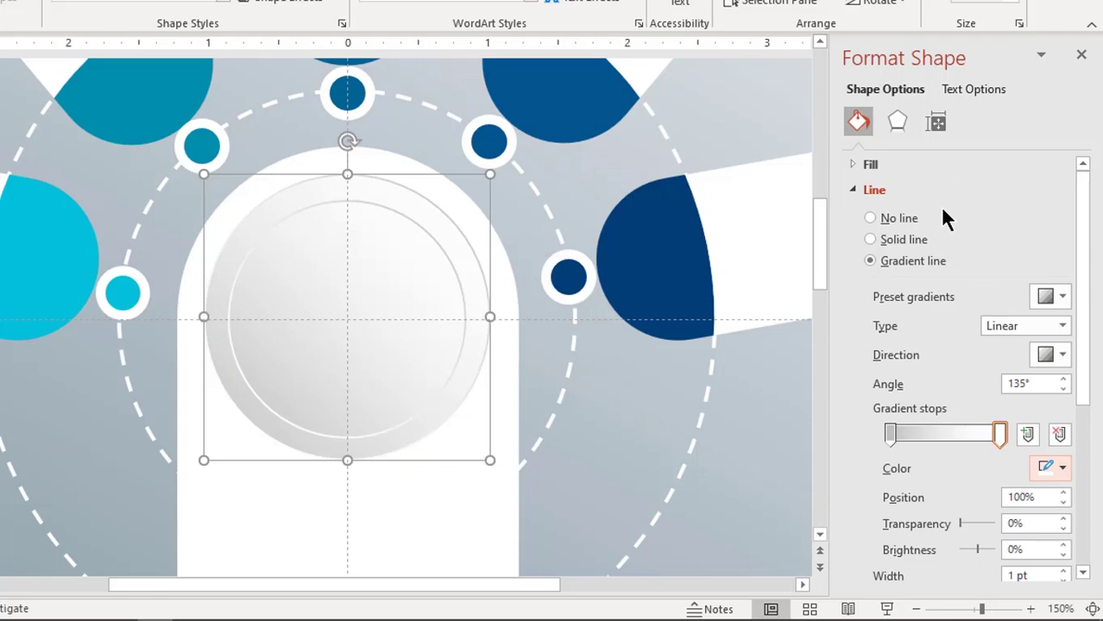
Lighten the start stop of the outer circle's outline gradient to the palest gray, -5% brightness, and close the shape formatting settings.
{"action": "left_click", "coordinate": [892, 438]}
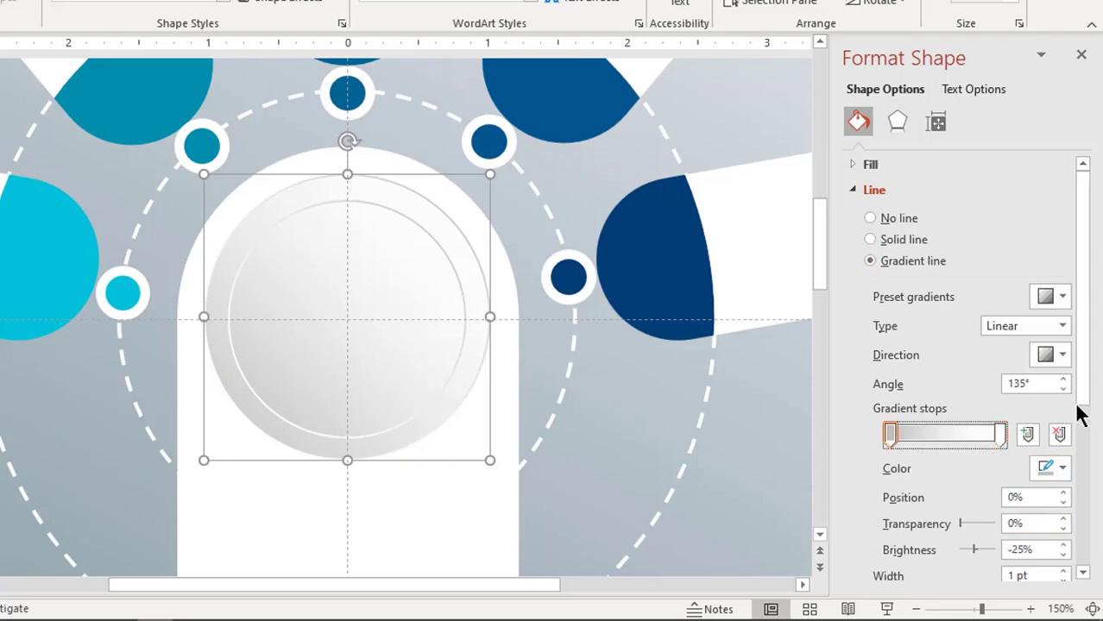
{"action": "scroll", "coordinate": [1084, 363], "scroll_direction": "down", "scroll_amount": 2}
{"action": "left_click", "coordinate": [1052, 386]}
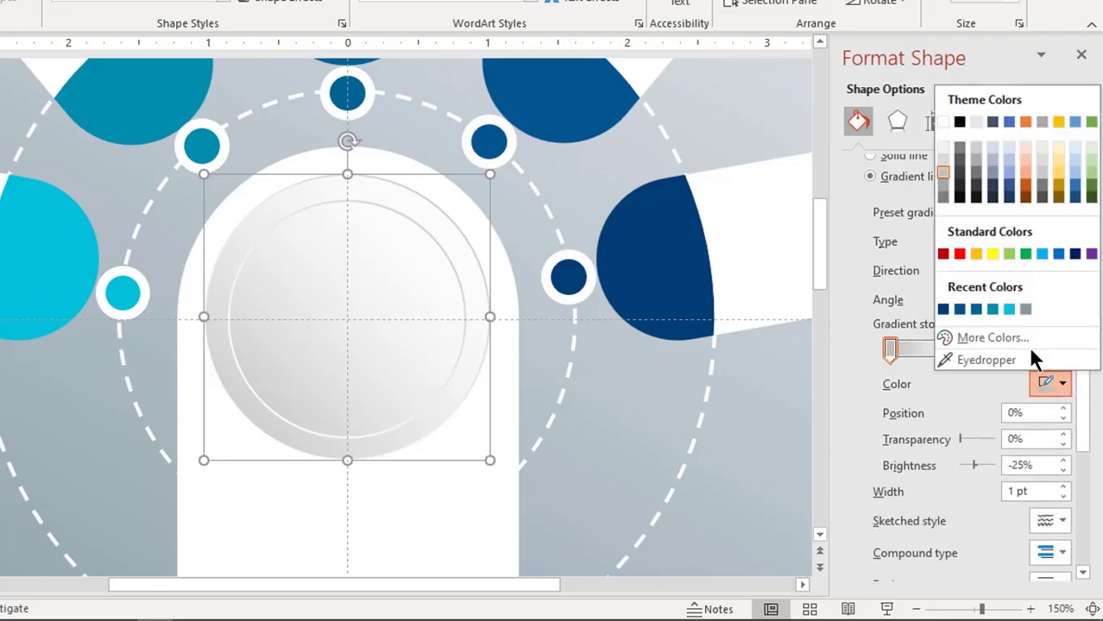
{"action": "left_click", "coordinate": [942, 148]}
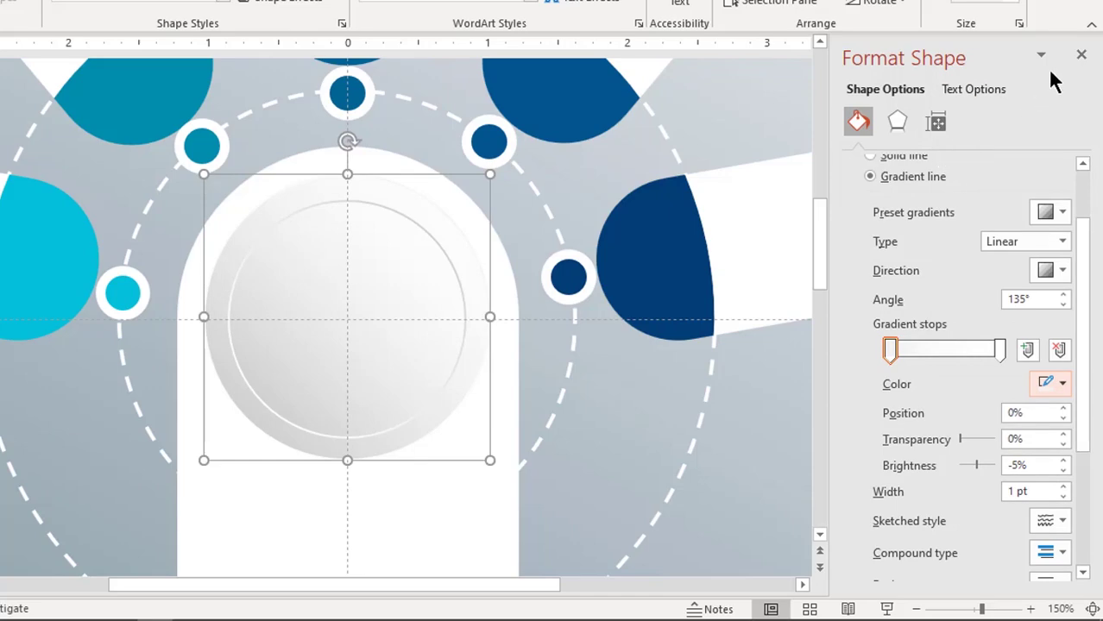
{"action": "left_click", "coordinate": [1081, 55]}
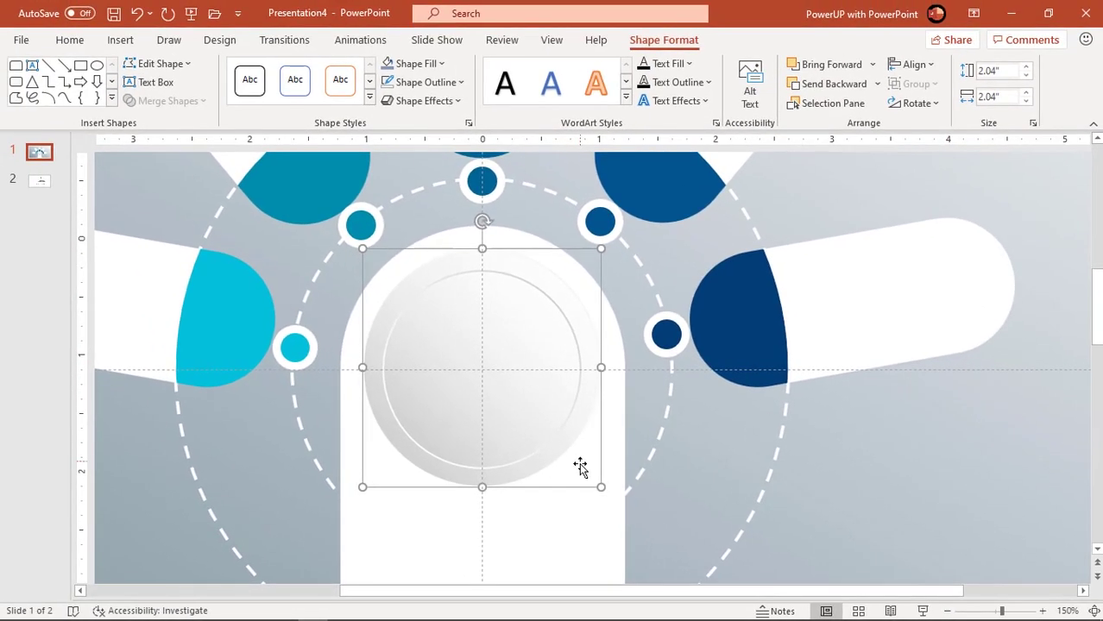
{"action": "scroll", "coordinate": [580, 467], "scroll_direction": "down", "scroll_amount": 8, "text": "ctrl"}
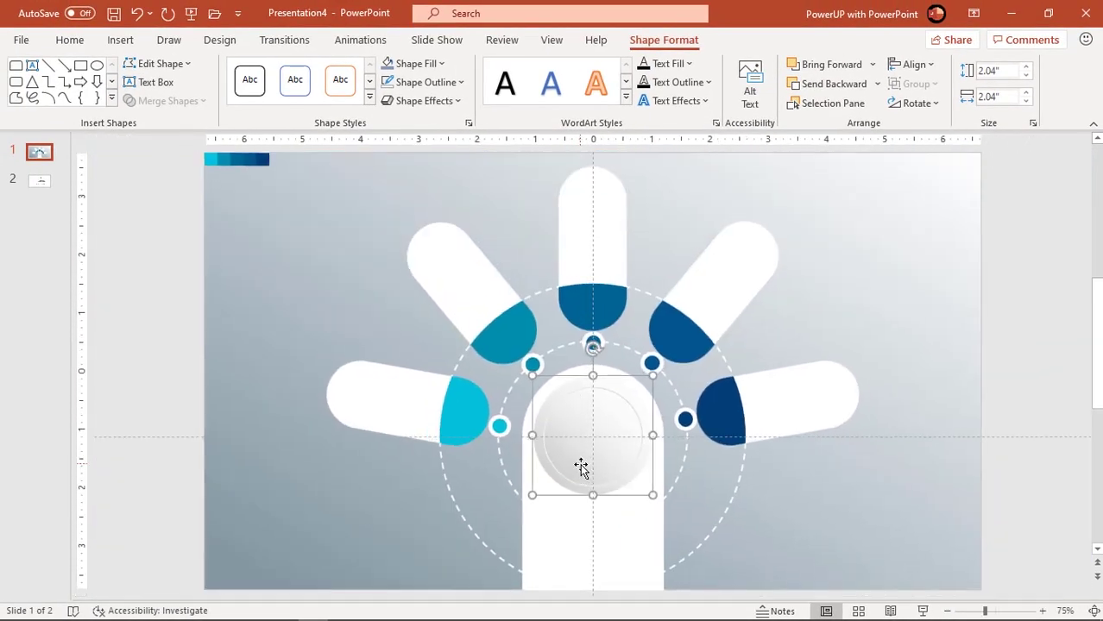
{"action": "left_click", "coordinate": [786, 528]}
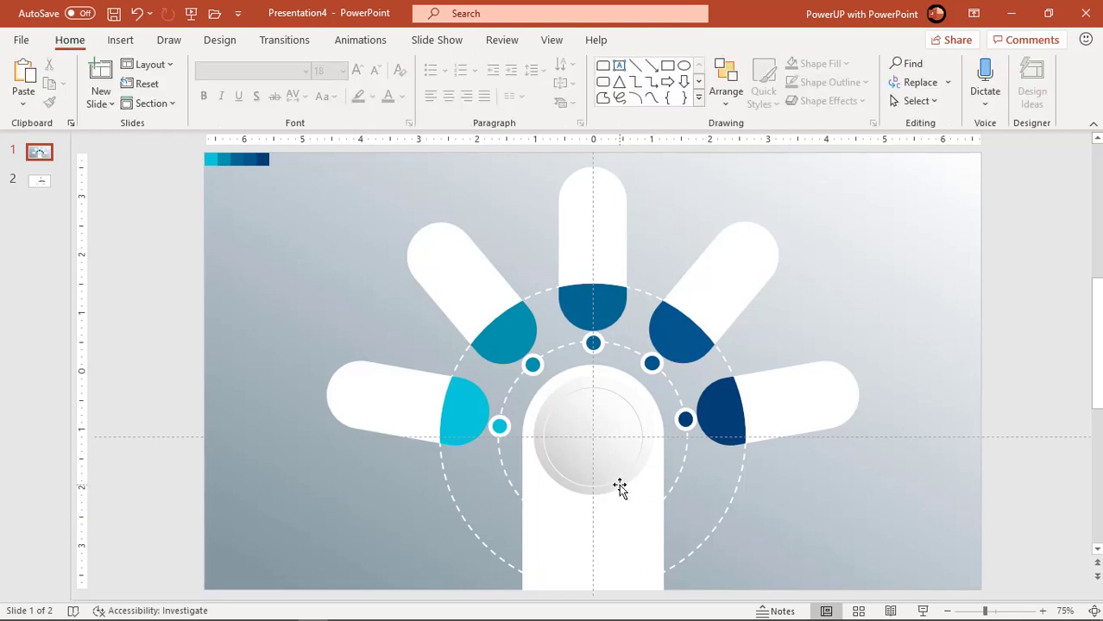
Apply an offset outer shadow preset at a 135° angle to the outer central circle.
{"action": "left_click", "coordinate": [619, 487]}
{"action": "right_click", "coordinate": [620, 487]}
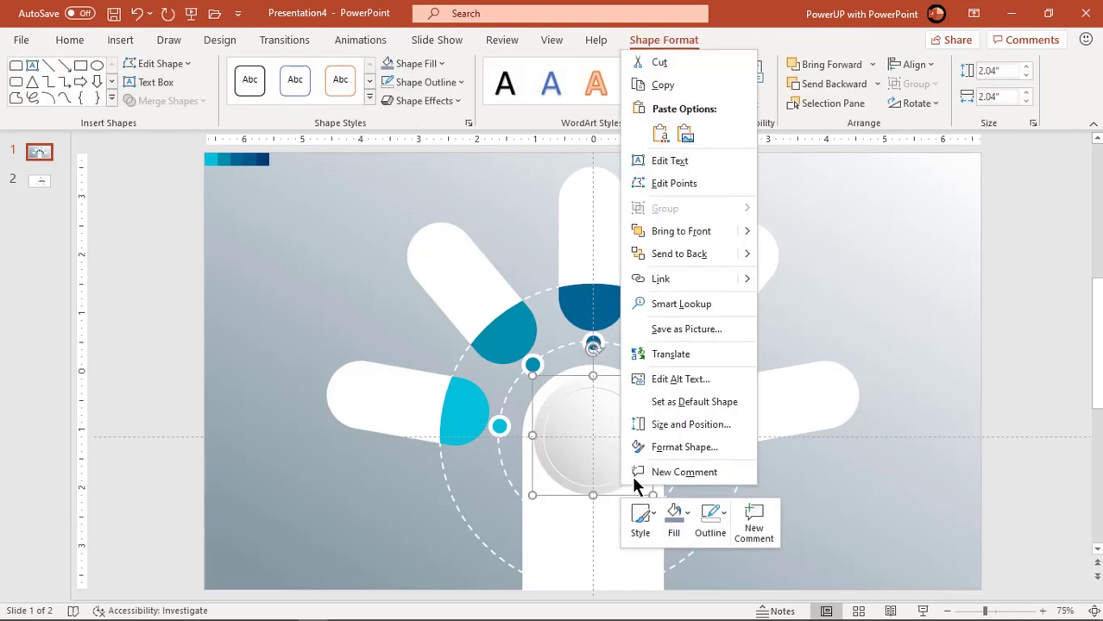
{"action": "left_click", "coordinate": [671, 447]}
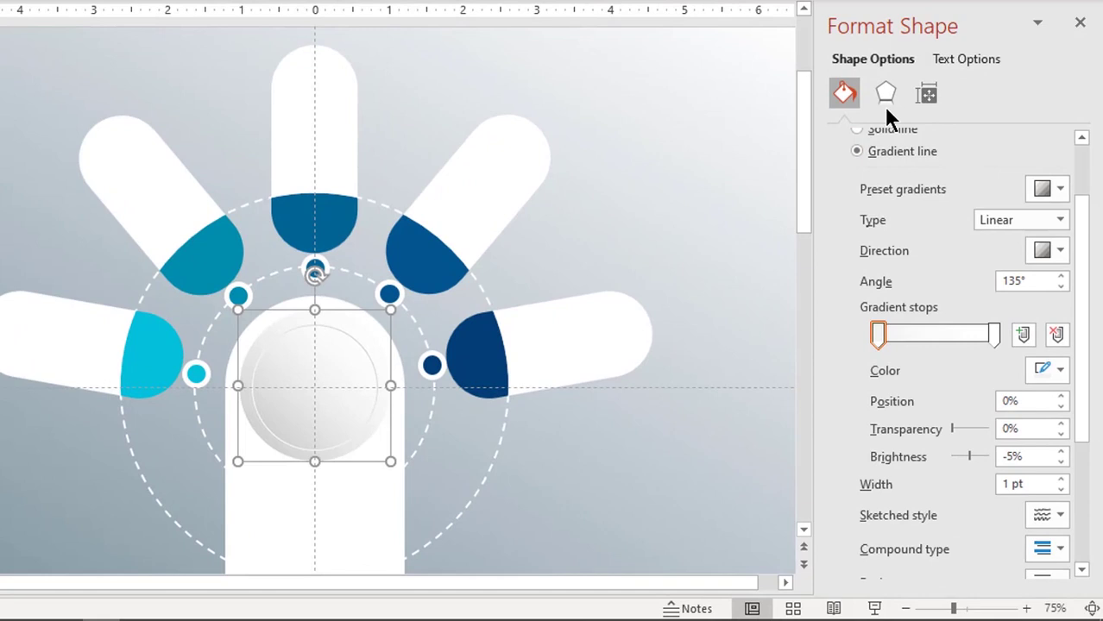
{"action": "left_click", "coordinate": [884, 97]}
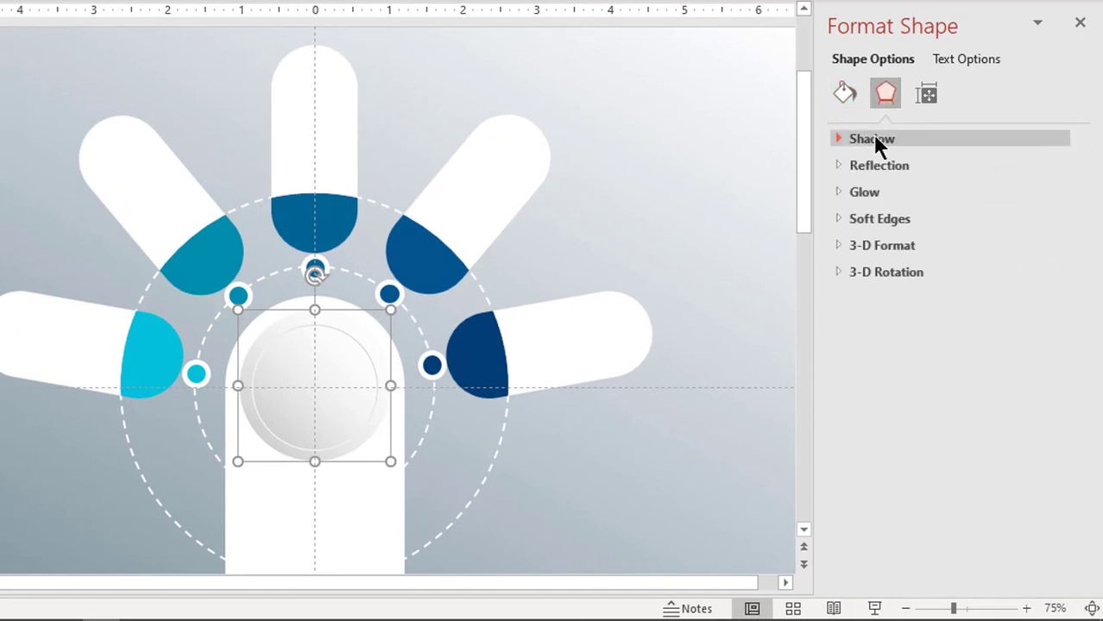
{"action": "left_click", "coordinate": [872, 138]}
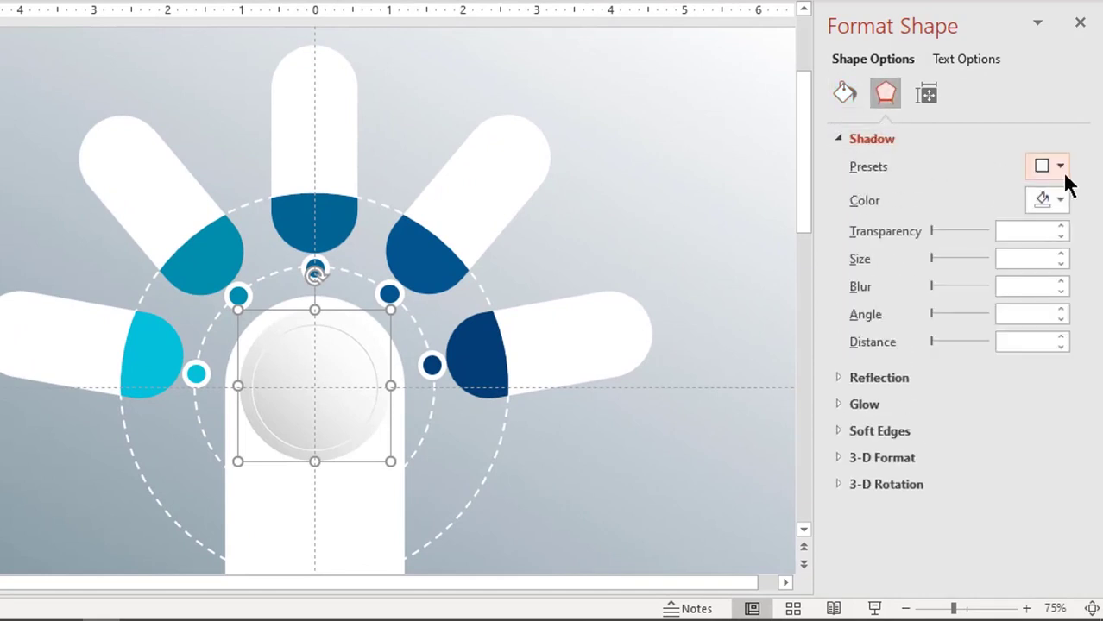
{"action": "left_click", "coordinate": [1061, 173]}
{"action": "left_click", "coordinate": [1059, 331]}
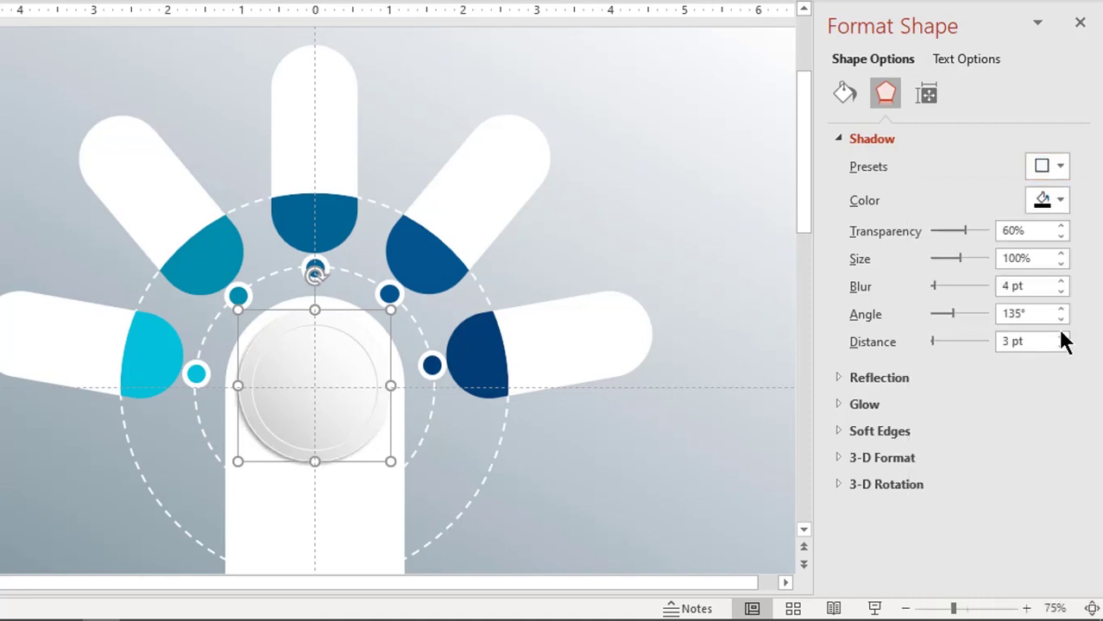
Set the central circle's shadow size to 102% and its blur to 10 pt.
{"action": "left_click", "coordinate": [1061, 256]}
{"action": "left_click", "coordinate": [1061, 255]}
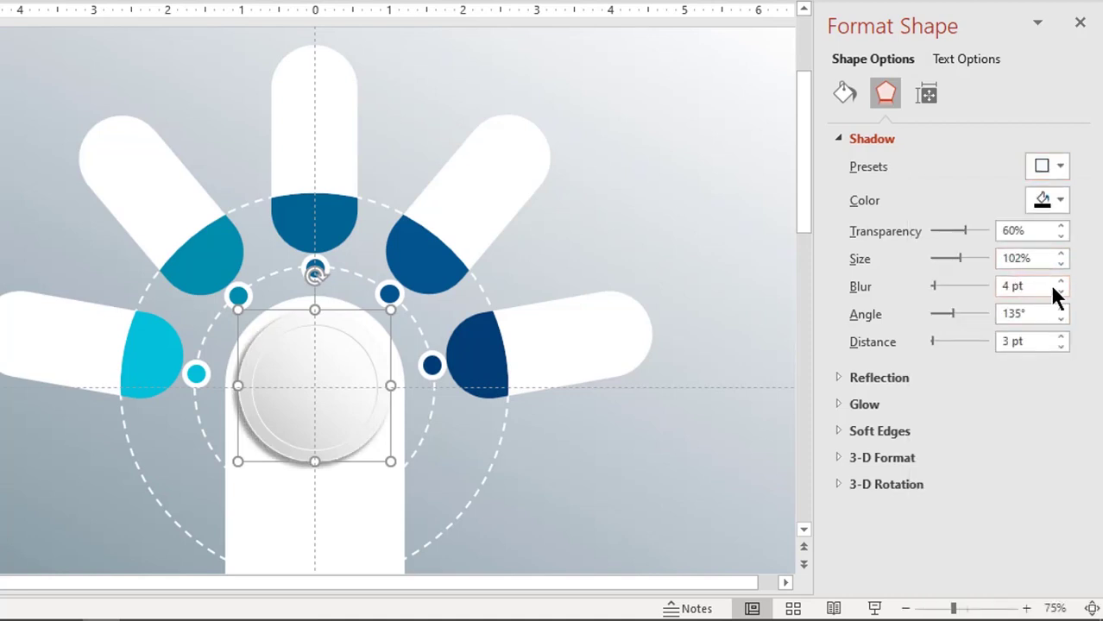
{"action": "left_click", "coordinate": [1061, 281]}
{"action": "left_click", "coordinate": [1061, 281]}
{"action": "left_click", "coordinate": [1061, 282]}
{"action": "left_click", "coordinate": [1061, 282]}
{"action": "left_click", "coordinate": [1061, 282]}
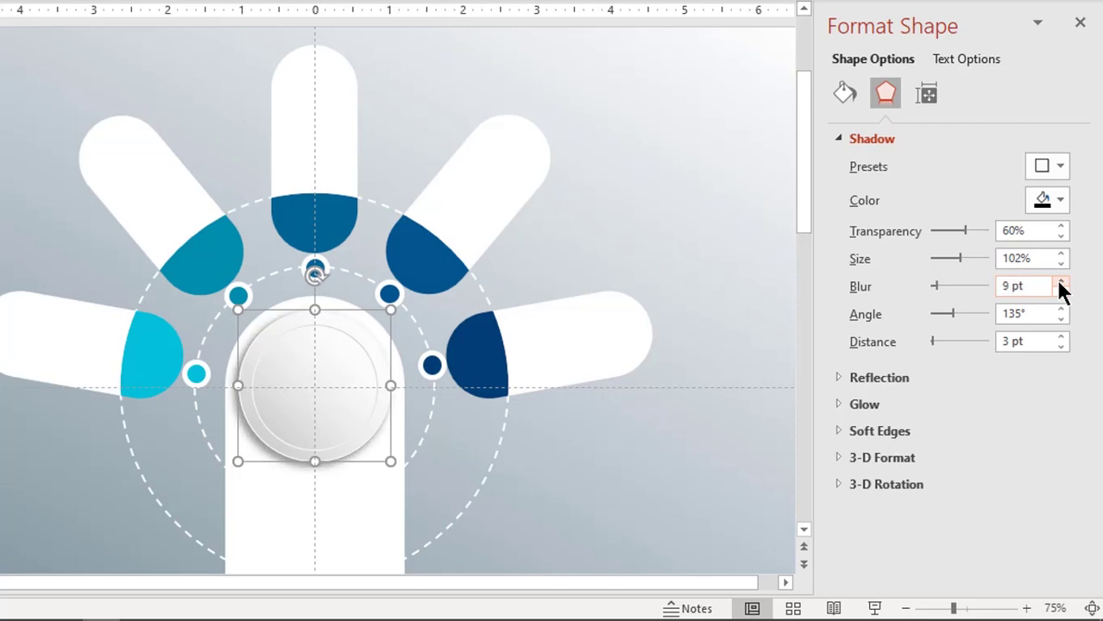
{"action": "left_click", "coordinate": [1061, 283]}
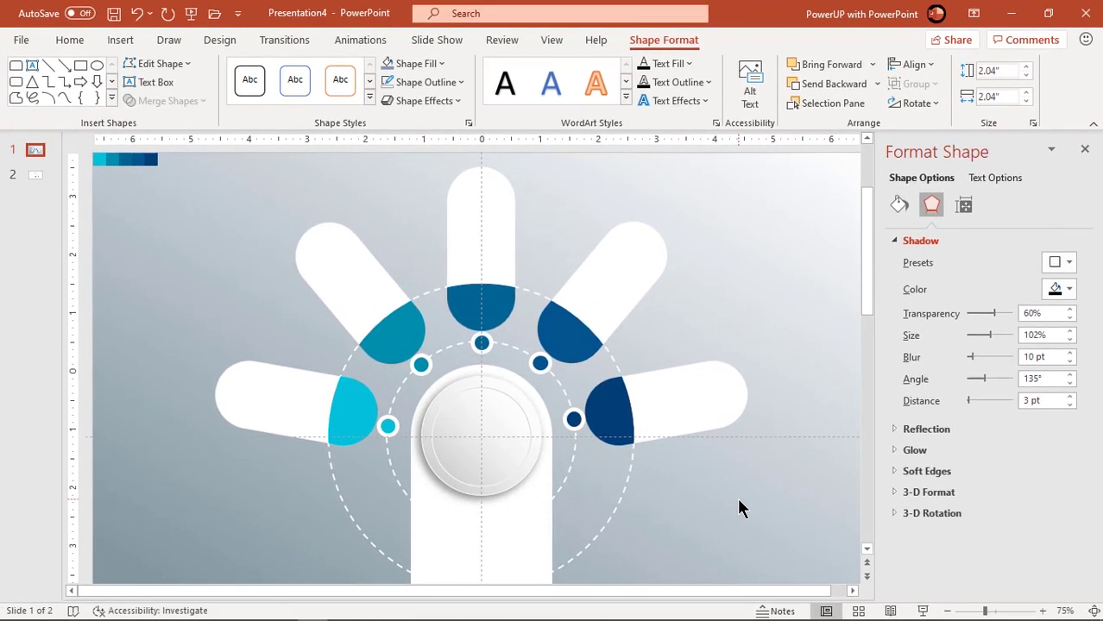
{"action": "left_click", "coordinate": [638, 468]}
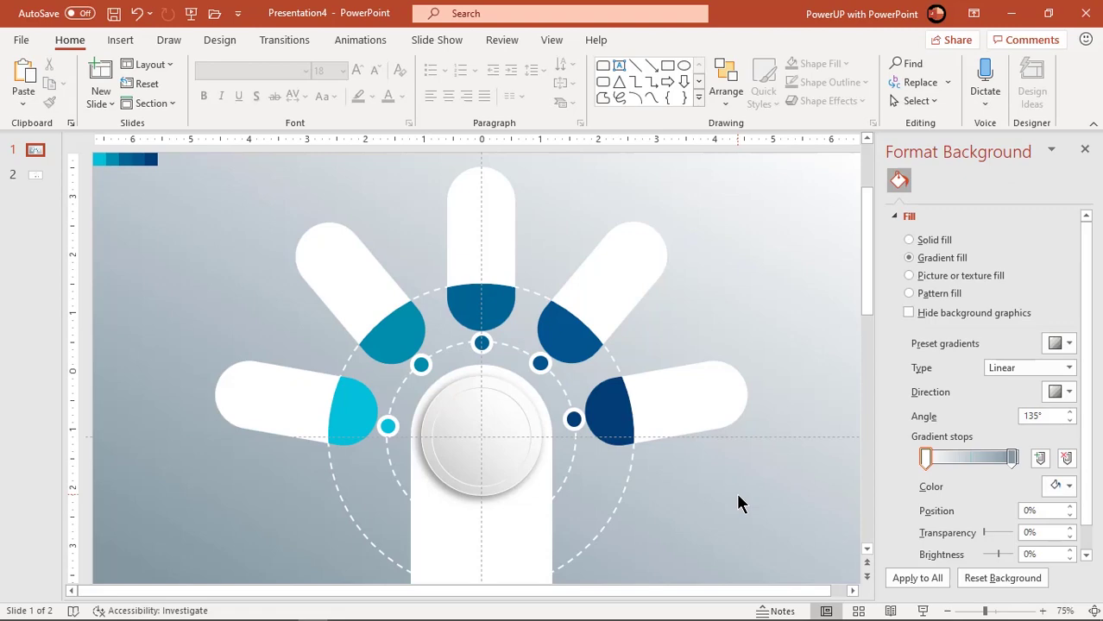
Unhide the group of dark rounded rectangles and move it exactly over the five white shapes.
{"action": "left_click", "coordinate": [719, 424]}
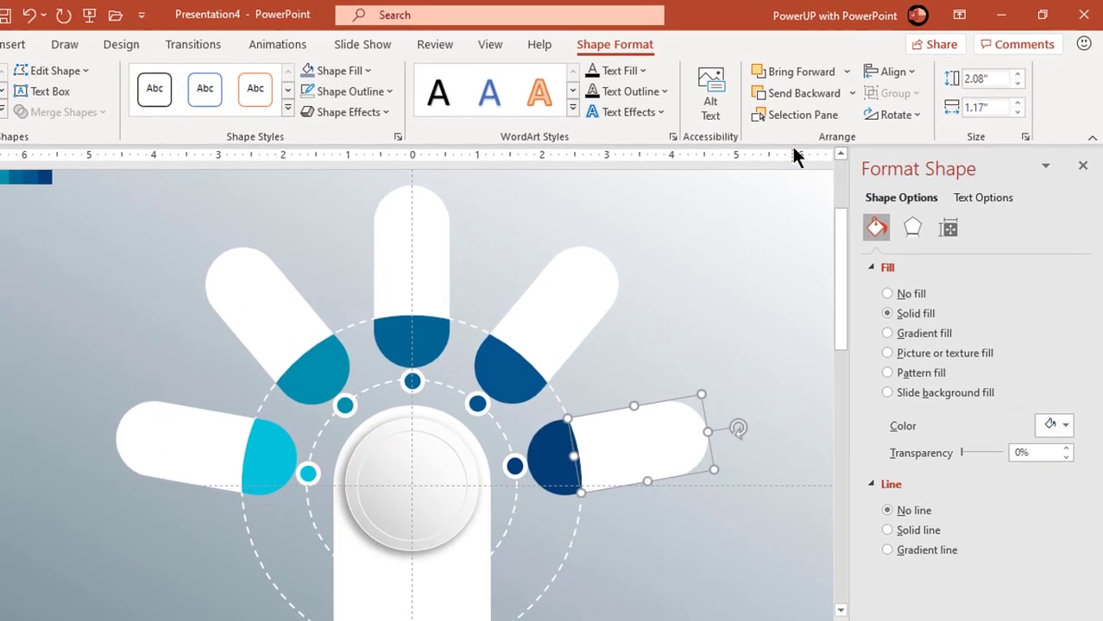
{"action": "left_click", "coordinate": [798, 115]}
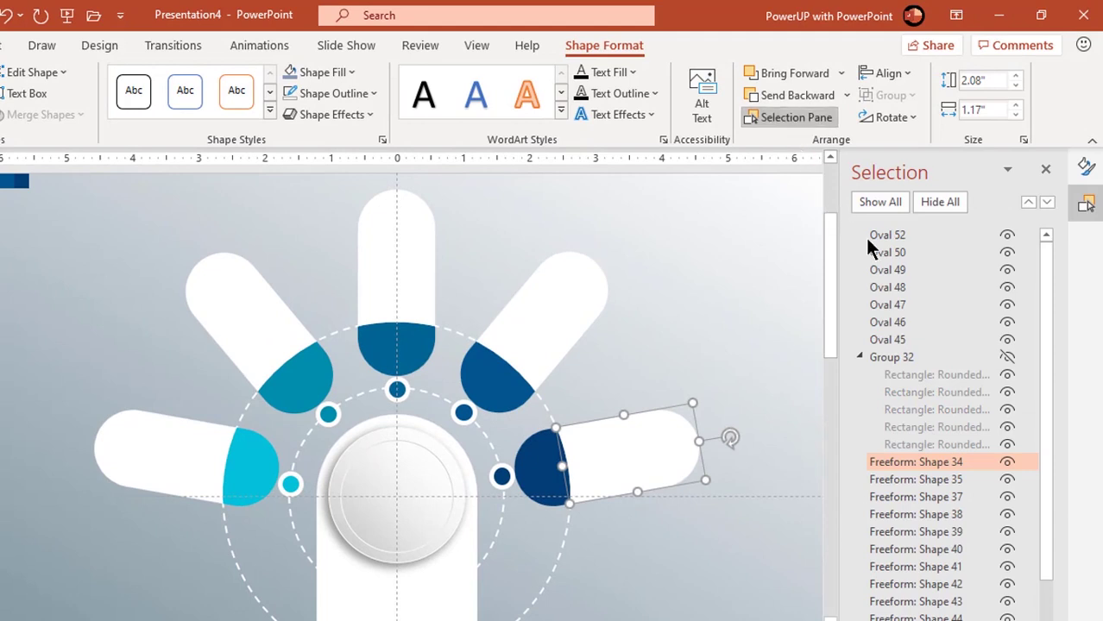
{"action": "left_click", "coordinate": [1007, 357]}
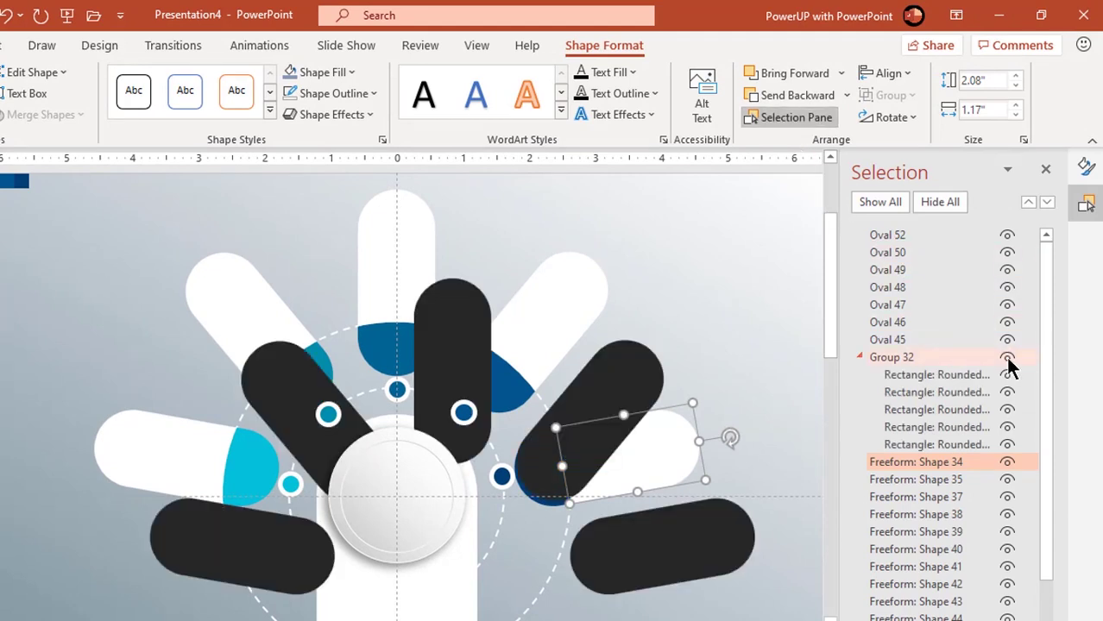
{"action": "left_click", "coordinate": [688, 553]}
{"action": "left_click_drag", "start_coordinate": [686, 557], "coordinate": [625, 466]}
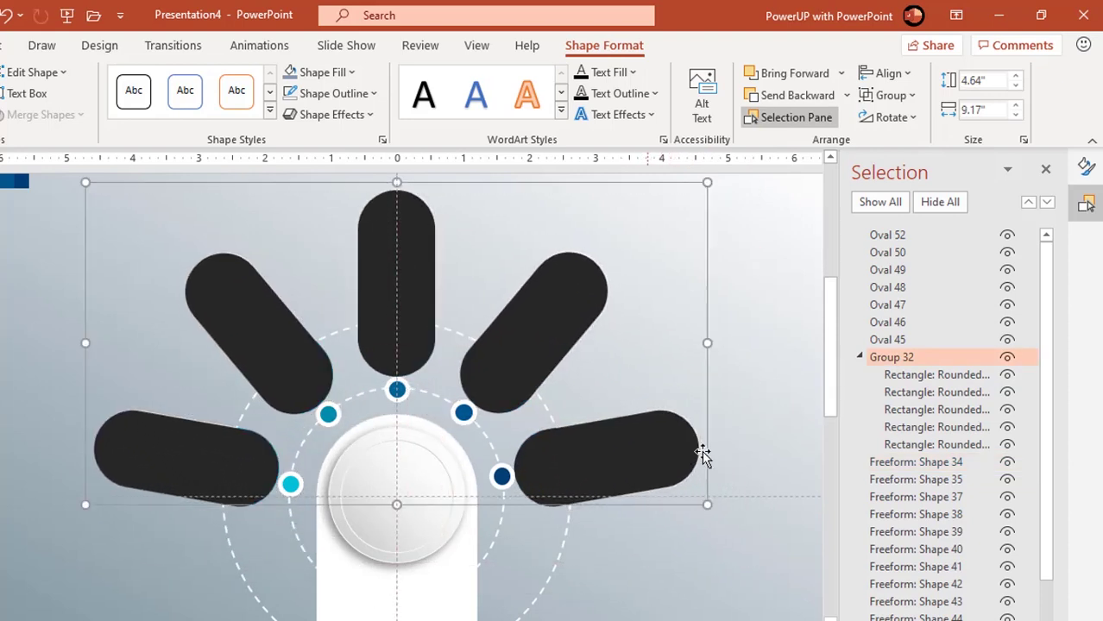
{"action": "left_click", "coordinate": [1043, 172]}
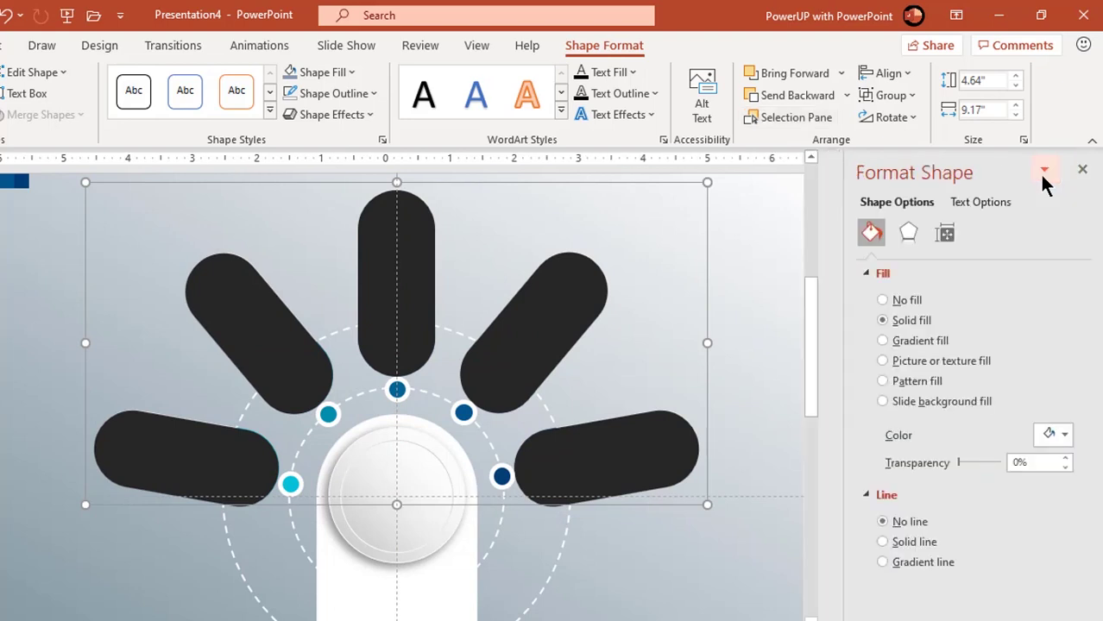
Ungroup the dark rounded rectangles and give all five 29 pt soft edges.
{"action": "left_click", "coordinate": [908, 233]}
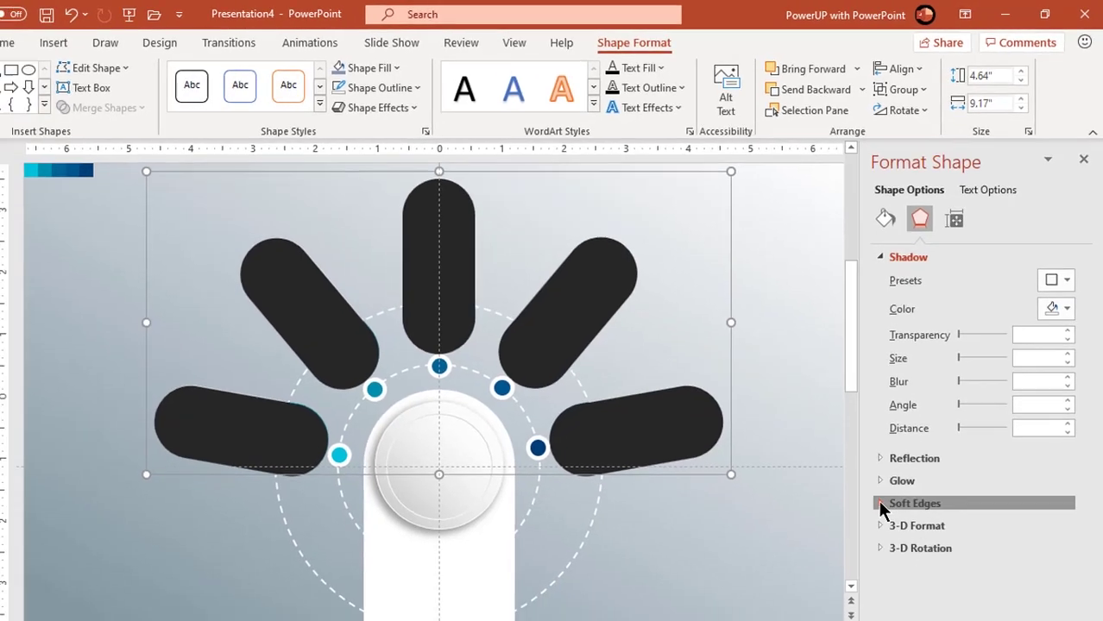
{"action": "left_click", "coordinate": [882, 504]}
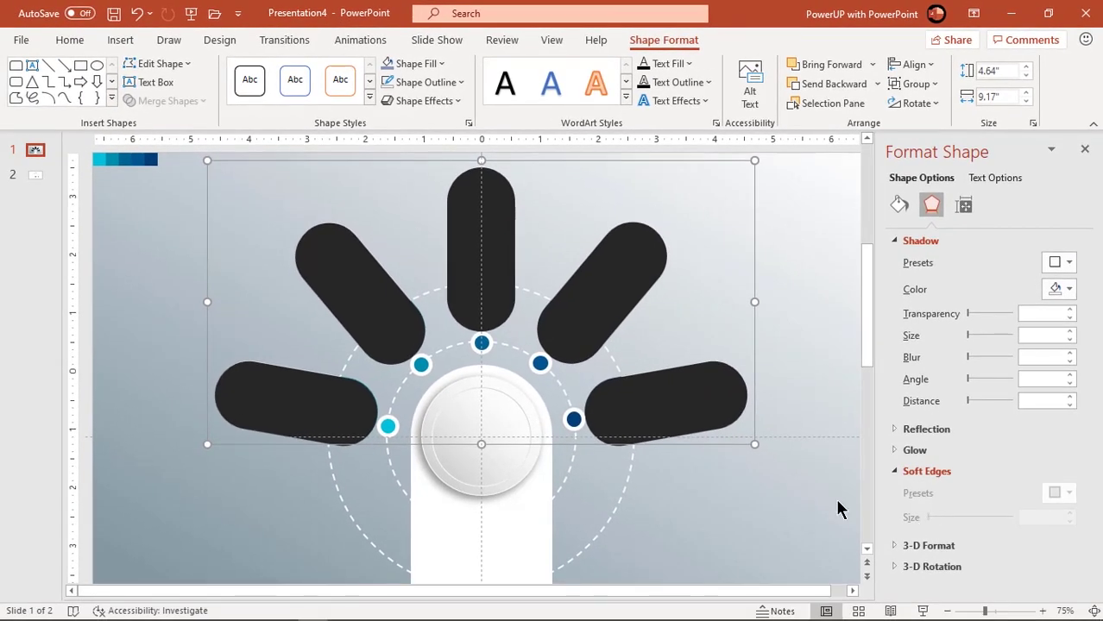
{"action": "right_click", "coordinate": [704, 400]}
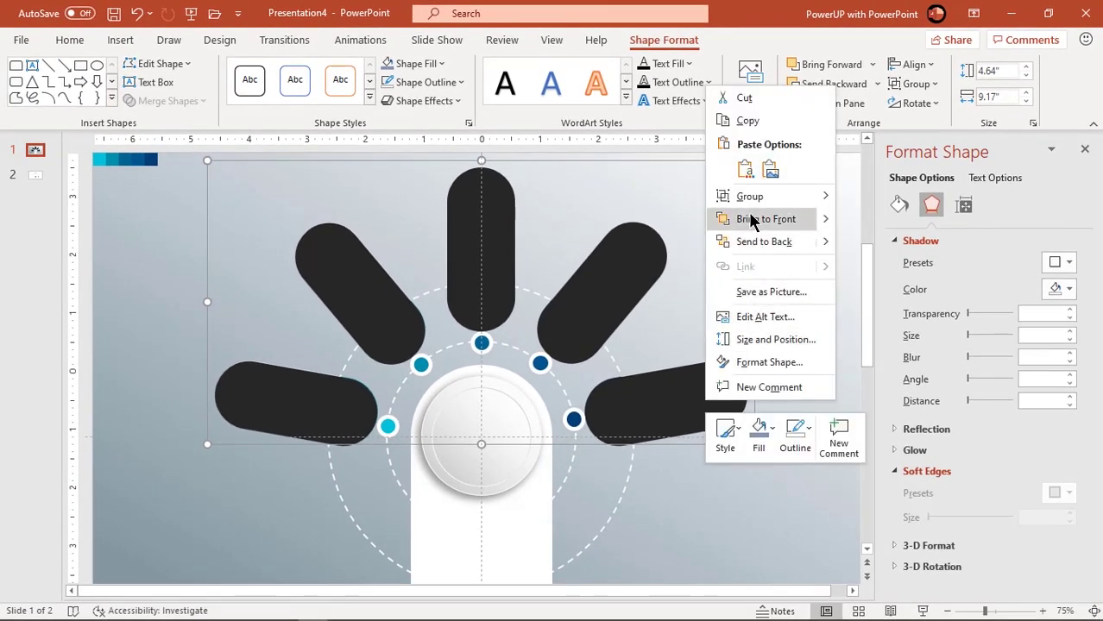
{"action": "mouse_move", "coordinate": [749, 197]}
{"action": "left_click", "coordinate": [880, 246]}
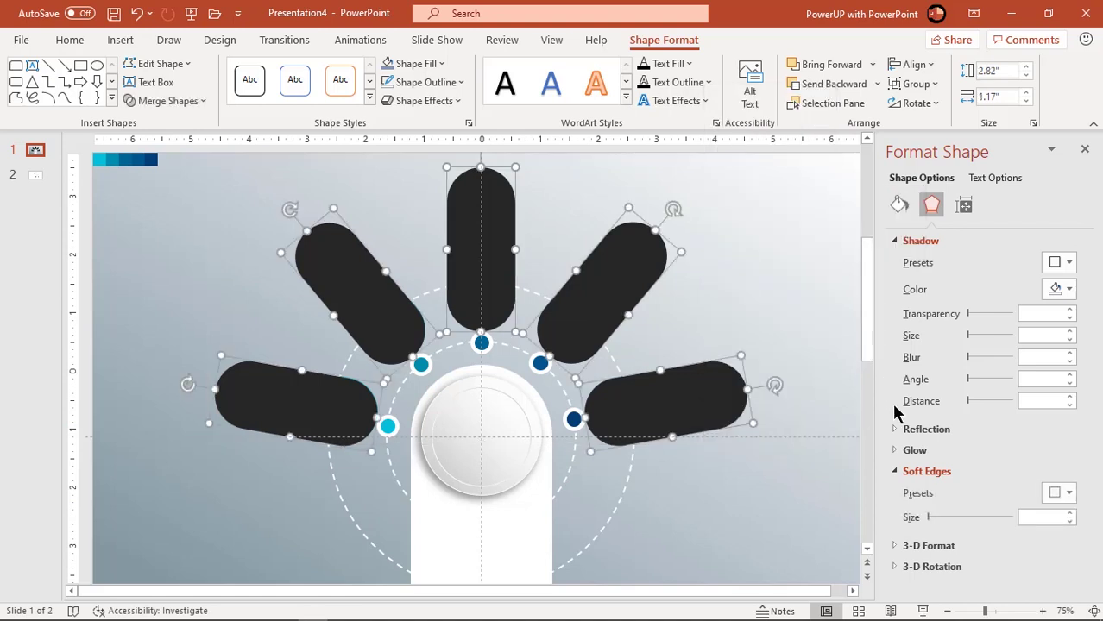
{"action": "left_click_drag", "start_coordinate": [929, 522], "coordinate": [953, 517]}
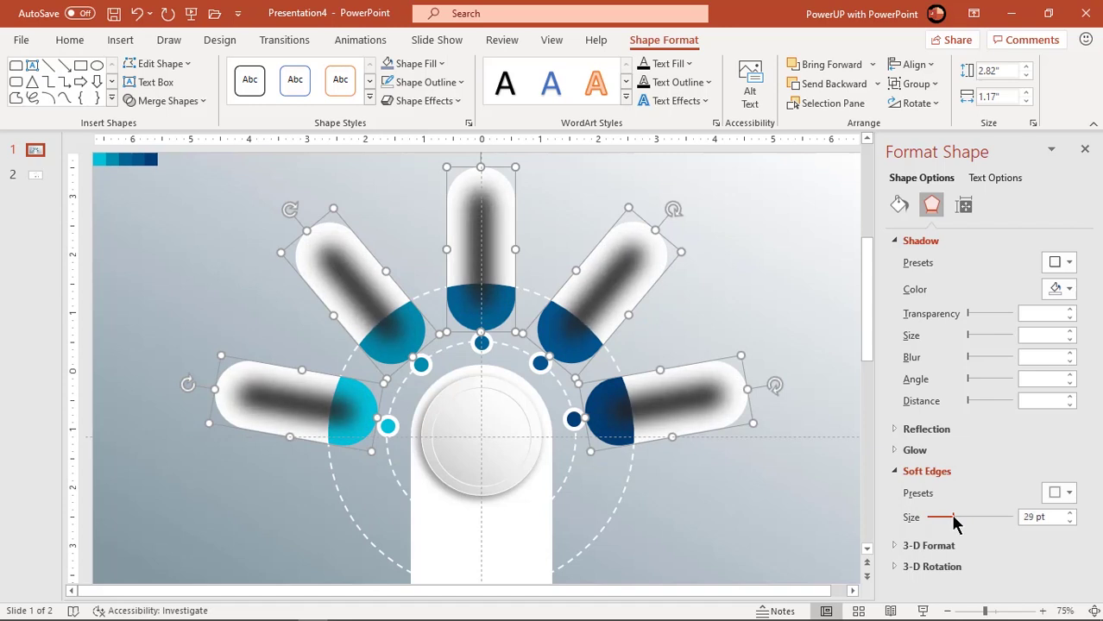
Enlarge the five soft-edged shapes slightly, shift them down and to the right together, and deselect them.
{"action": "left_click", "coordinate": [675, 439]}
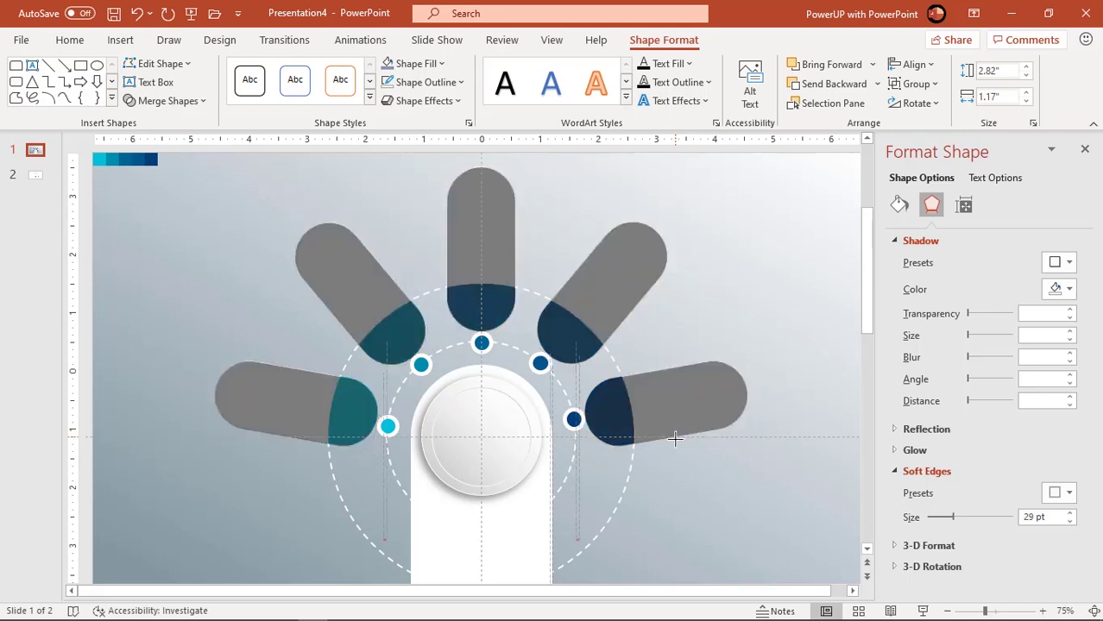
{"action": "left_click", "coordinate": [677, 444]}
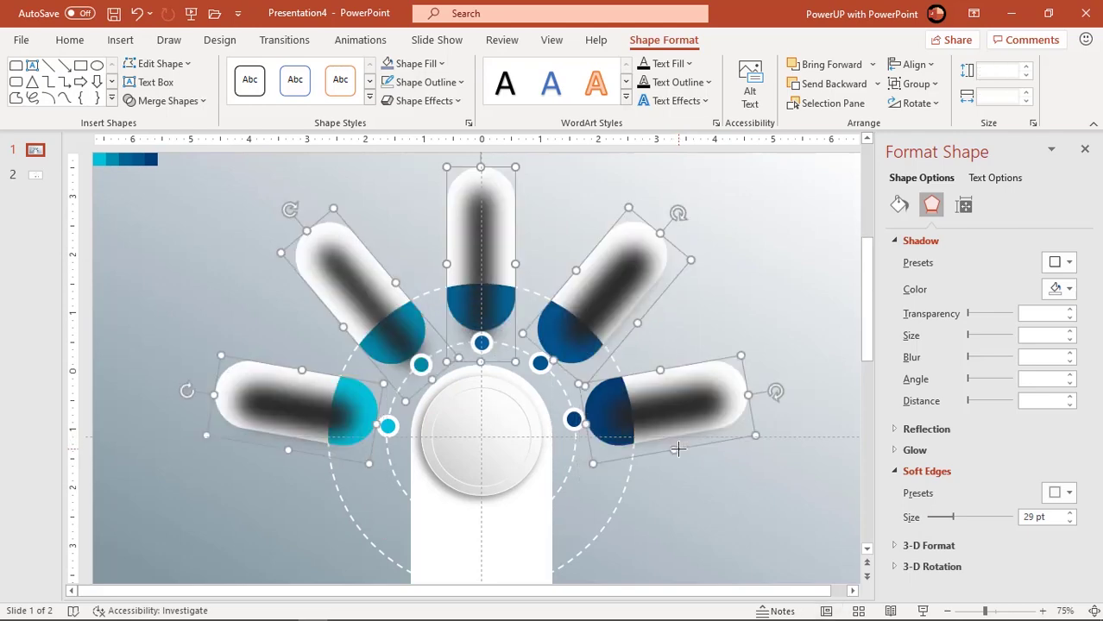
{"action": "left_click_drag", "start_coordinate": [678, 430], "coordinate": [749, 451]}
{"action": "left_click", "coordinate": [708, 549]}
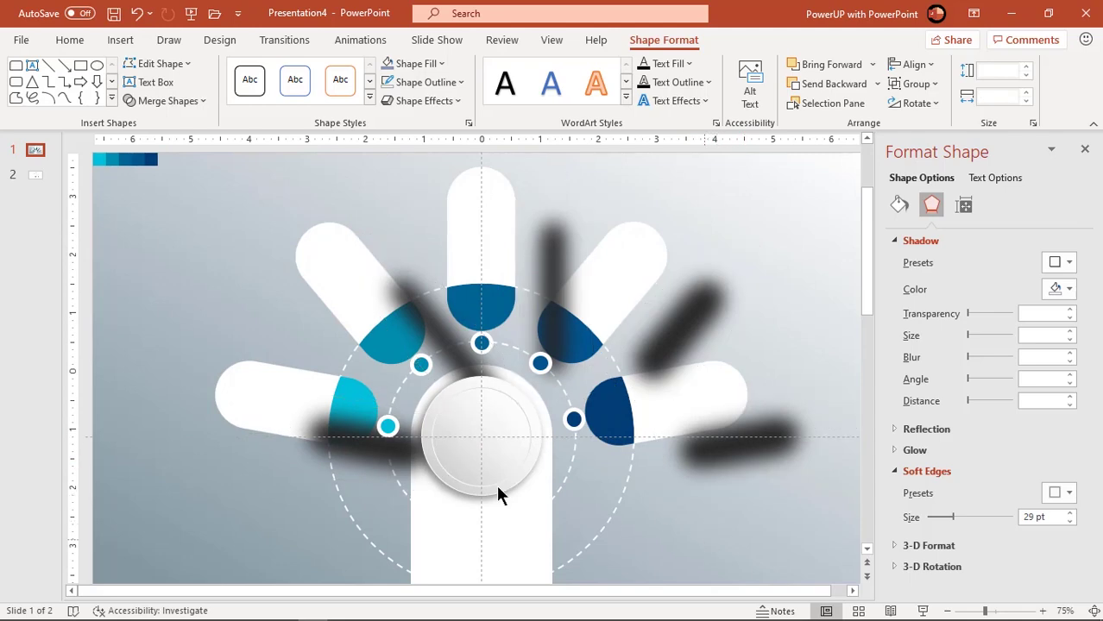
Place the leftmost soft-edged shape along the lower edge of the cyan-tipped white shape, send it to back and nudge it up.
{"action": "left_click", "coordinate": [410, 462]}
{"action": "left_click_drag", "start_coordinate": [410, 462], "coordinate": [335, 434]}
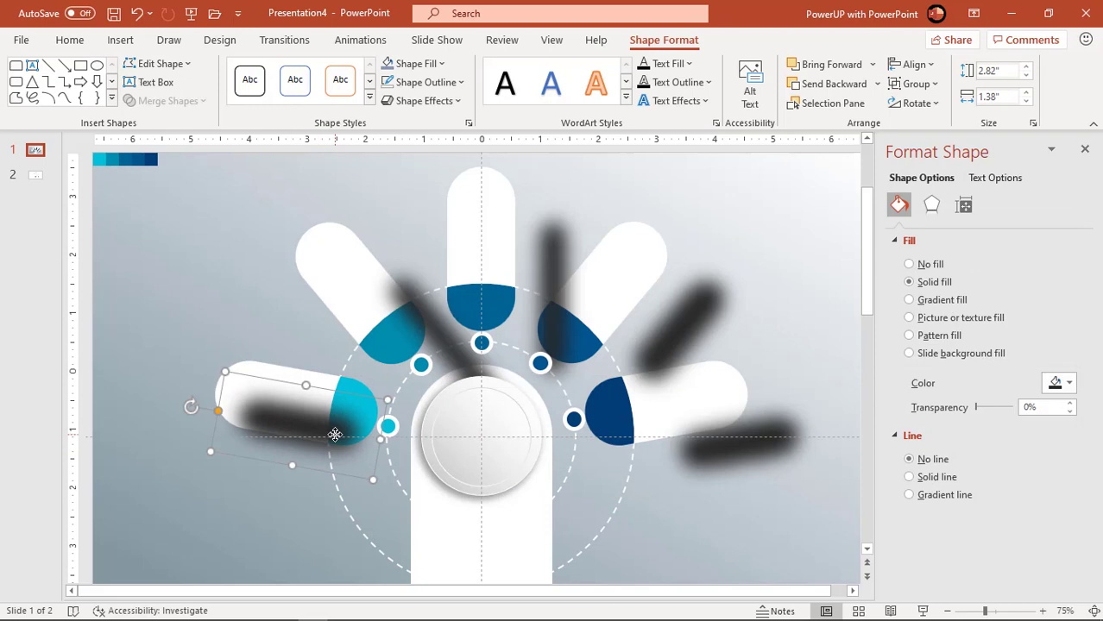
{"action": "right_click", "coordinate": [335, 434]}
{"action": "left_click", "coordinate": [388, 384]}
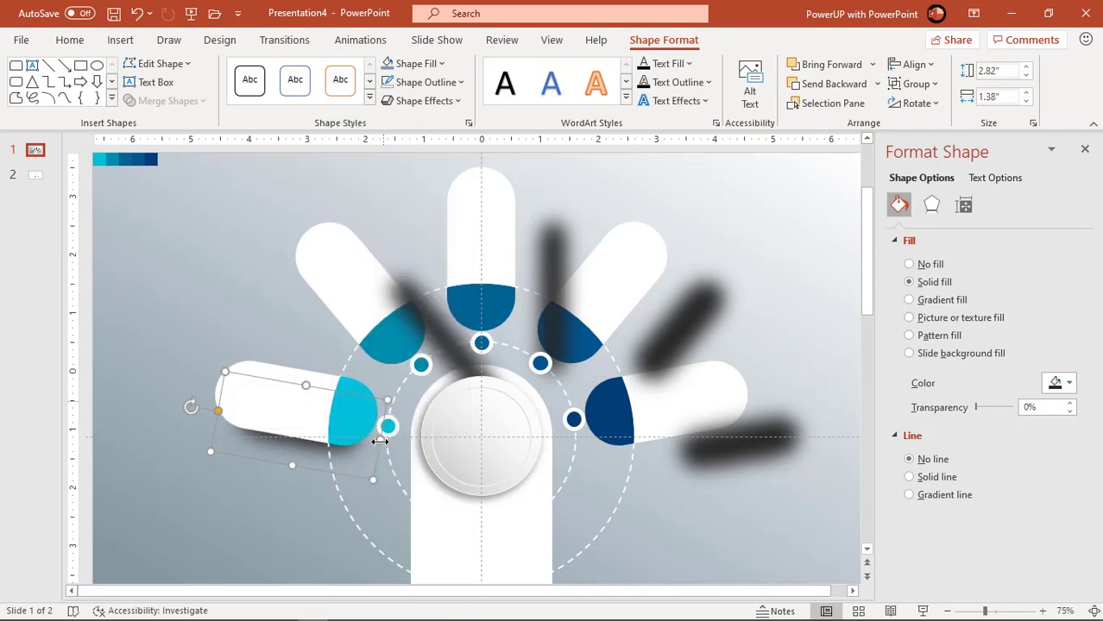
{"action": "key", "text": "ctrl+Up"}
{"action": "key", "text": "ctrl+Up"}
Move the second soft-edged shape onto the teal-tipped white shape, resize it to 2.75" by 1.24", and send it to back as a shadow.
{"action": "left_click_drag", "start_coordinate": [435, 340], "coordinate": [357, 324]}
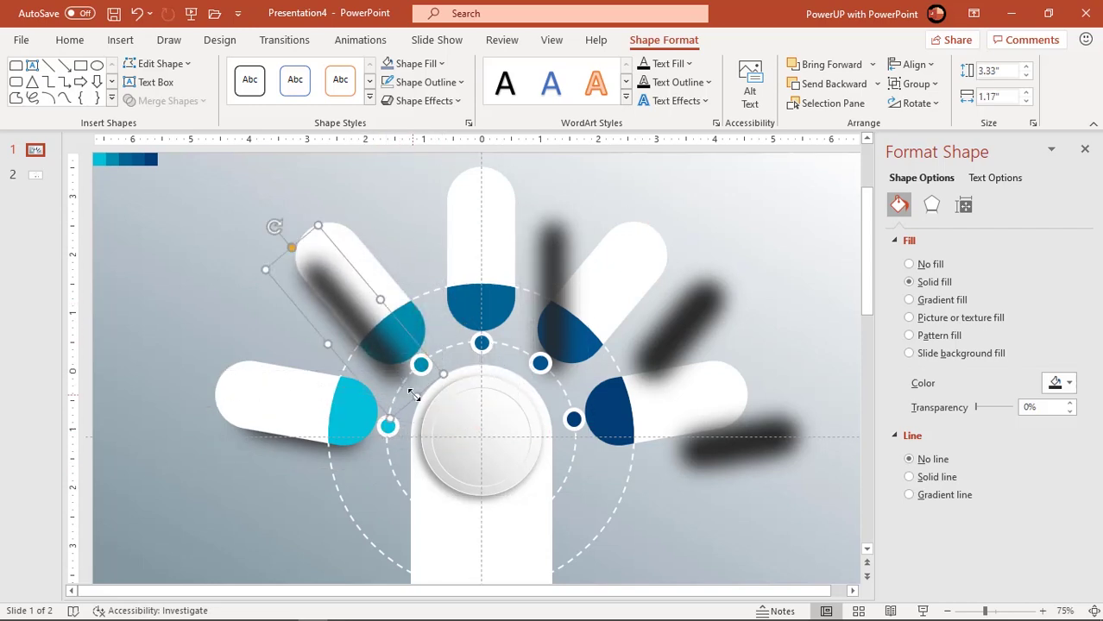
{"action": "left_click_drag", "start_coordinate": [315, 226], "coordinate": [341, 252]}
{"action": "left_click_drag", "start_coordinate": [381, 293], "coordinate": [362, 327]}
{"action": "right_click", "coordinate": [361, 327]}
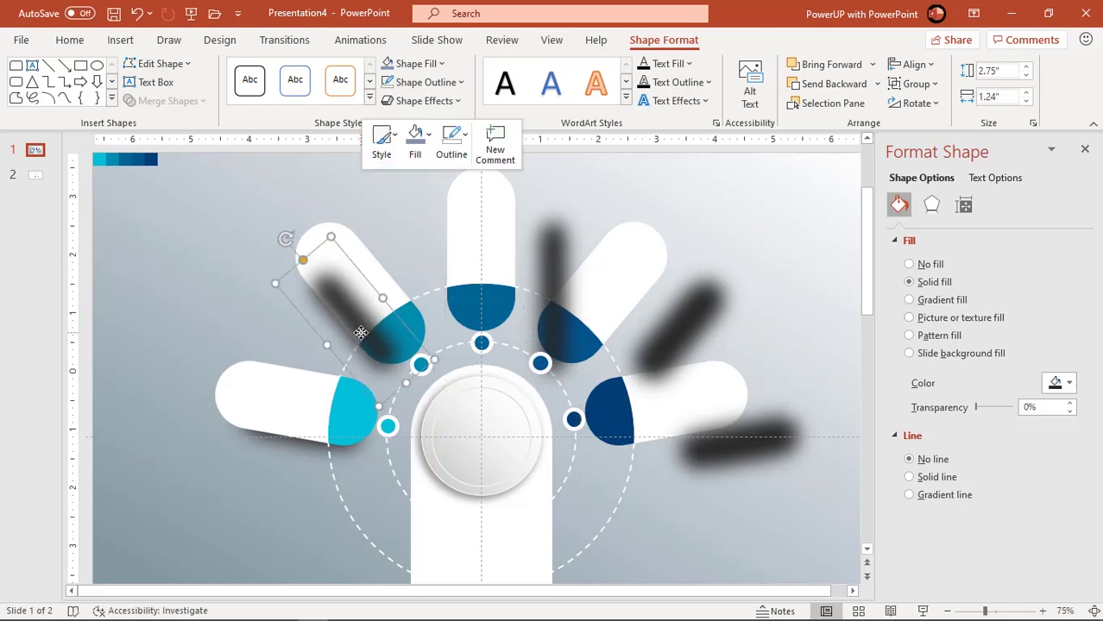
{"action": "left_click", "coordinate": [405, 385]}
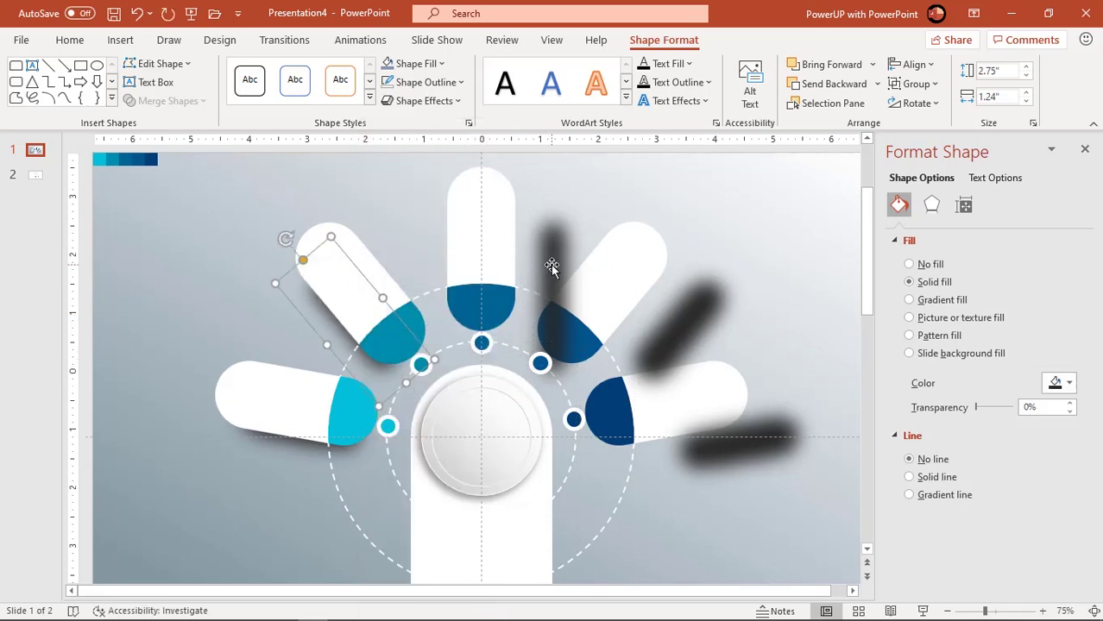
Place the vertical soft-edged shape slightly left on the top white shape, send it to back and nudge it right and down.
{"action": "left_click_drag", "start_coordinate": [551, 266], "coordinate": [468, 265]}
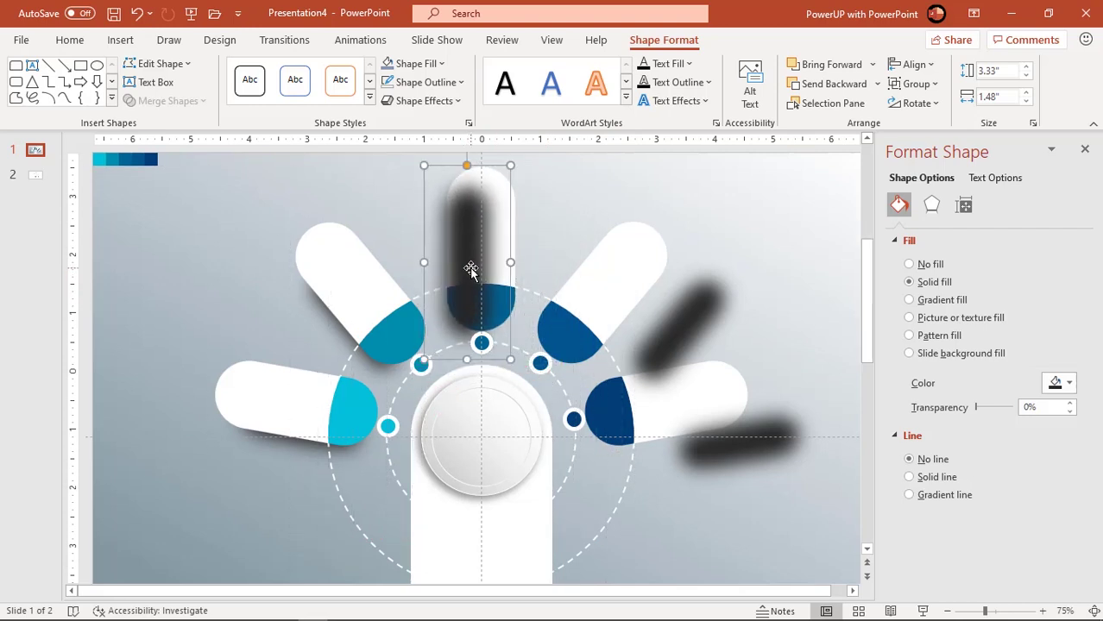
{"action": "right_click", "coordinate": [471, 269]}
{"action": "left_click", "coordinate": [517, 387]}
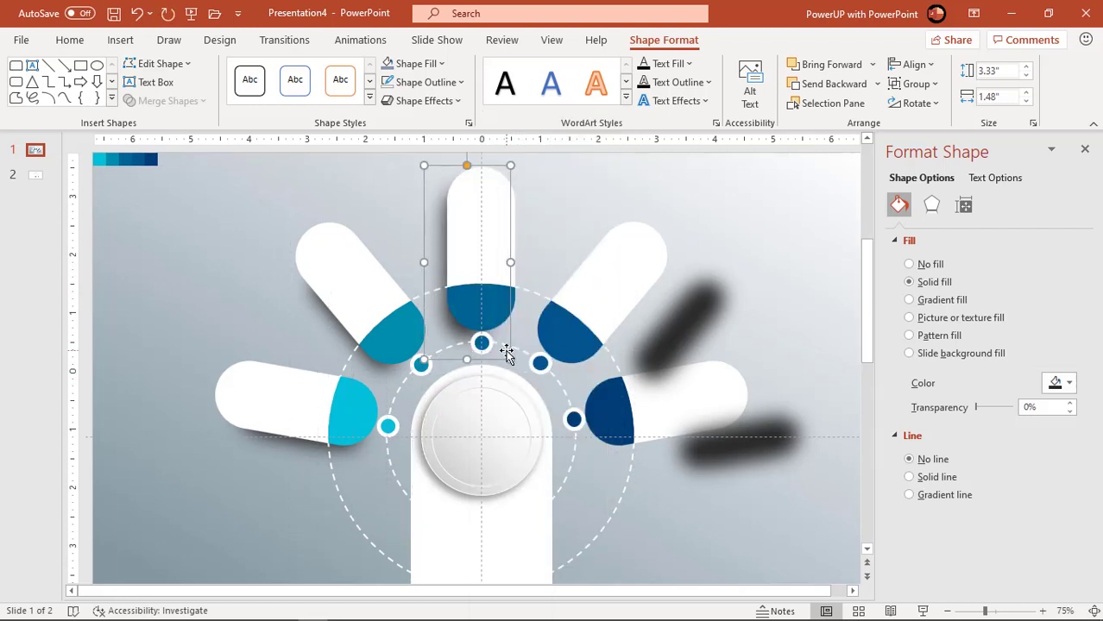
{"action": "key", "text": "ctrl+Right"}
{"action": "key", "text": "ctrl+Right"}
{"action": "key", "text": "ctrl+Down"}
{"action": "key", "text": "ctrl+Down"}
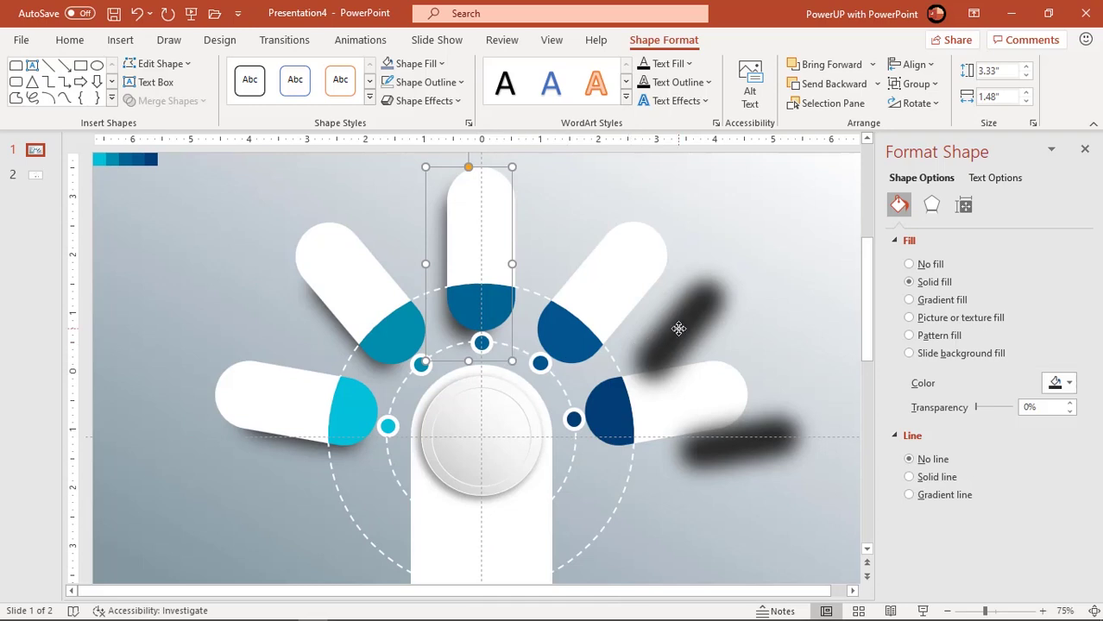
Move the fourth soft-edged shape onto the lower edge of the upper-right white shape and send it to back as a shadow.
{"action": "left_click_drag", "start_coordinate": [678, 328], "coordinate": [605, 315]}
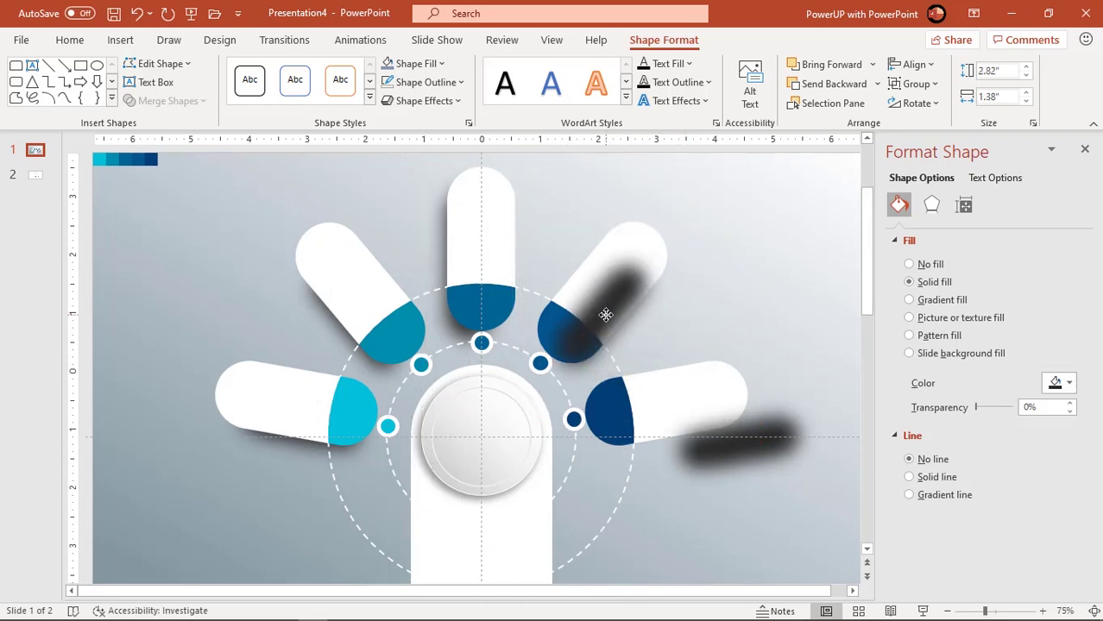
{"action": "right_click", "coordinate": [607, 314]}
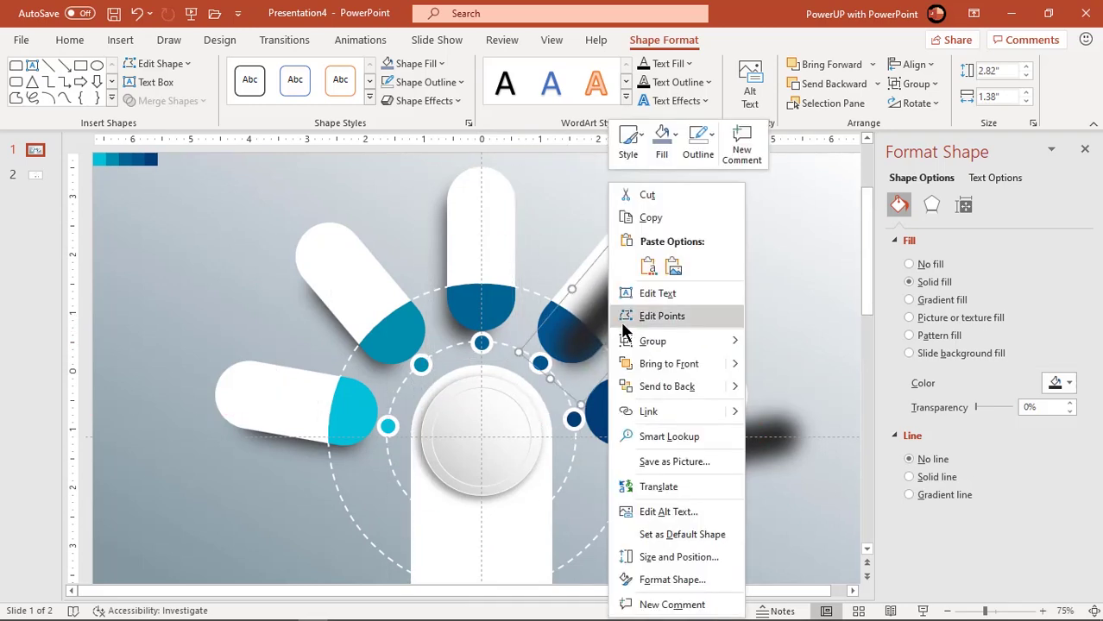
{"action": "left_click", "coordinate": [654, 387]}
Move the last soft-edged shape onto the rightmost white shape, resize it to 2.94" by 1.3", send it to back and nudge it down.
{"action": "left_click_drag", "start_coordinate": [769, 438], "coordinate": [678, 427]}
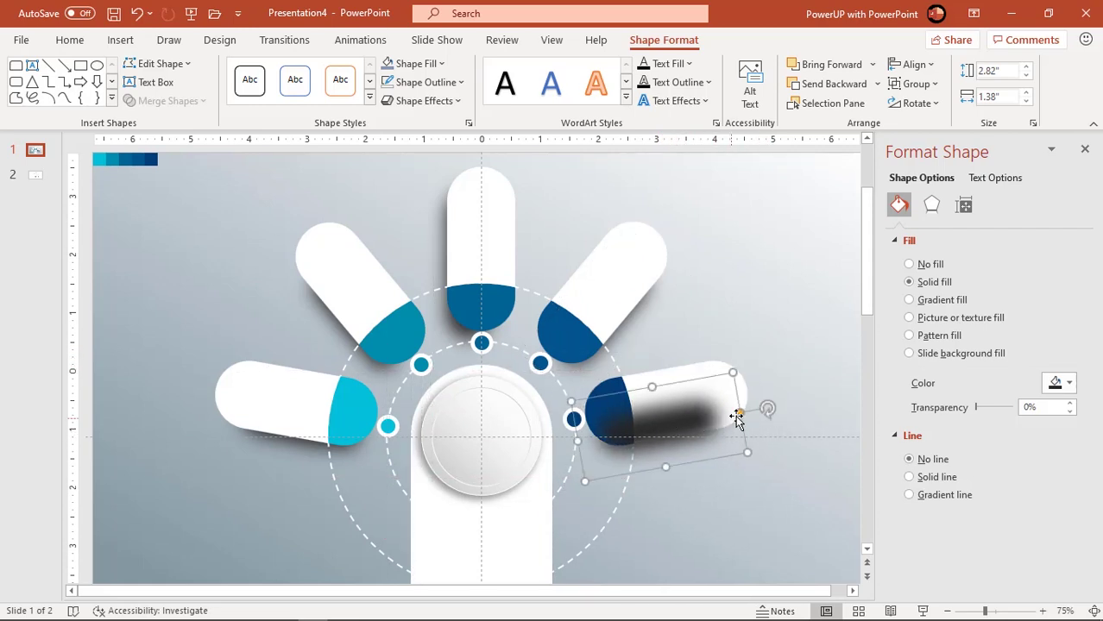
{"action": "left_click_drag", "start_coordinate": [748, 451], "coordinate": [753, 446]}
{"action": "right_click", "coordinate": [671, 440]}
{"action": "left_click", "coordinate": [723, 212]}
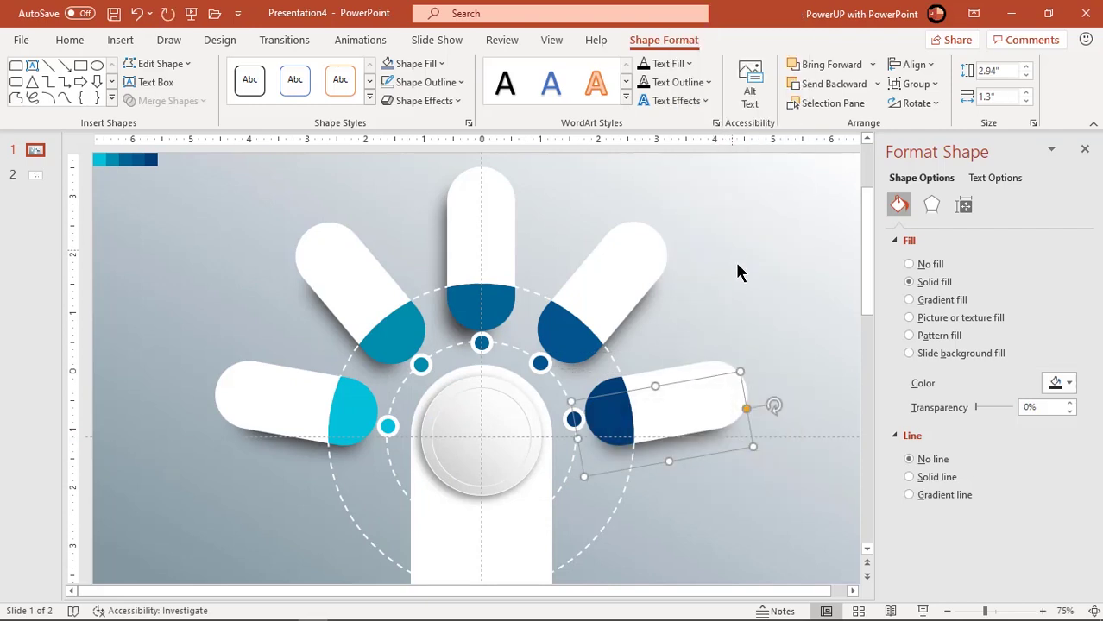
{"action": "key", "text": "ctrl+Down"}
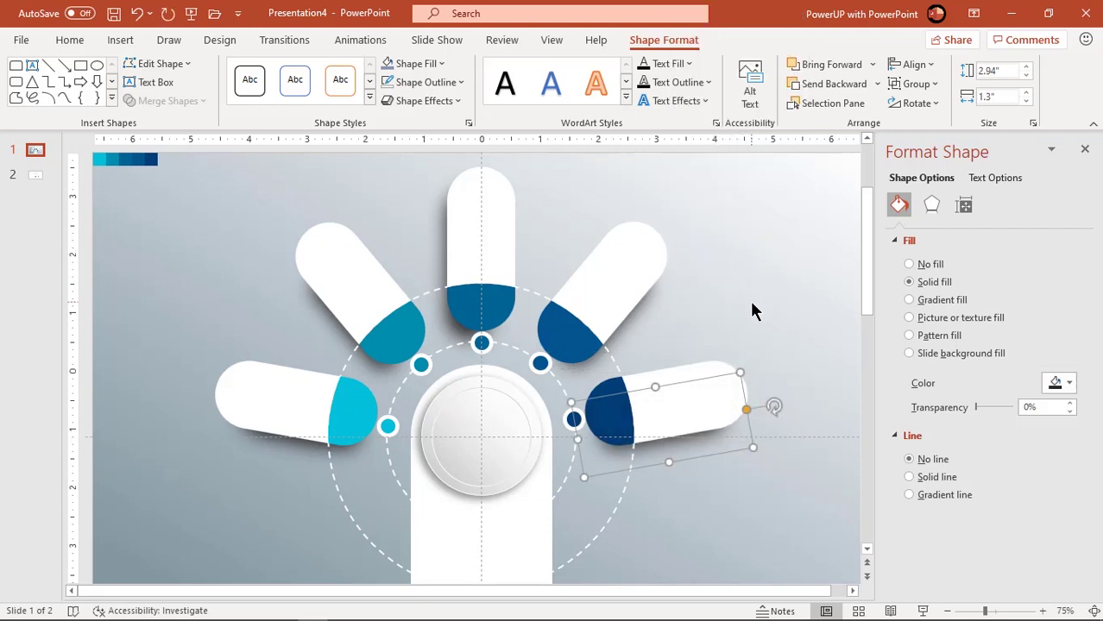
Copy the five icons from slide 2 into slide 1 and place them in a row in the slide's upper-left area.
{"action": "left_click", "coordinate": [771, 313]}
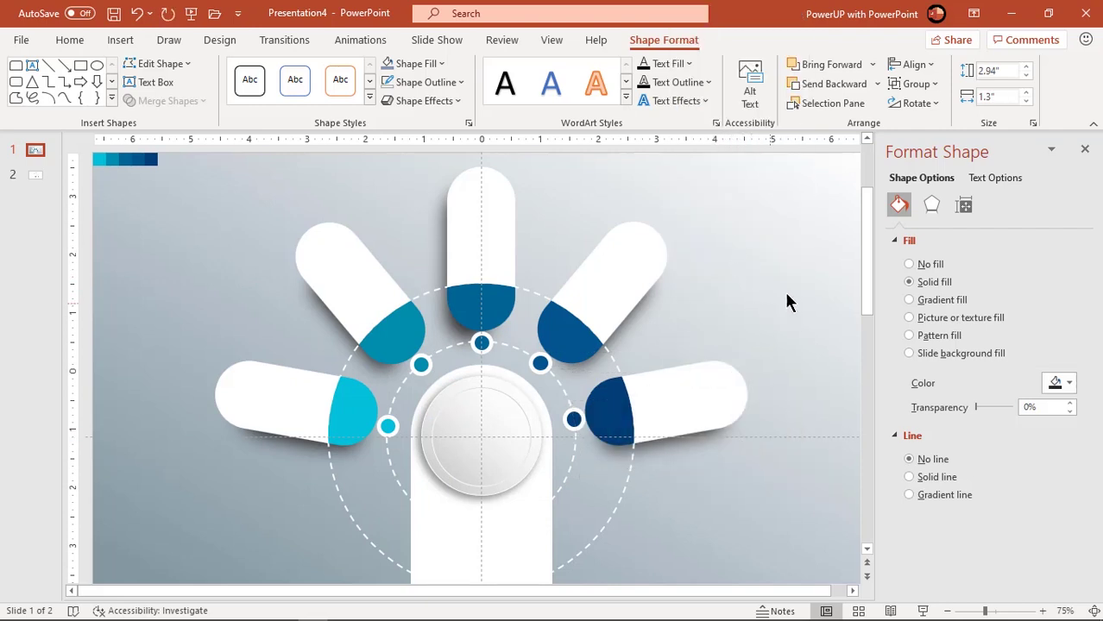
{"action": "left_click", "coordinate": [1085, 149]}
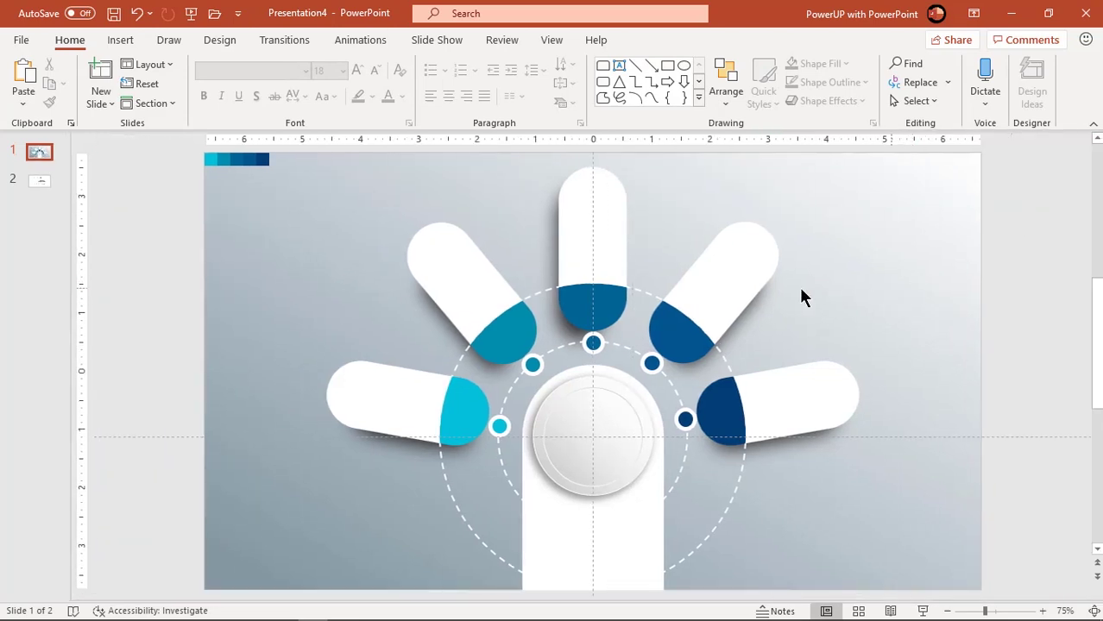
{"action": "left_click", "coordinate": [40, 181]}
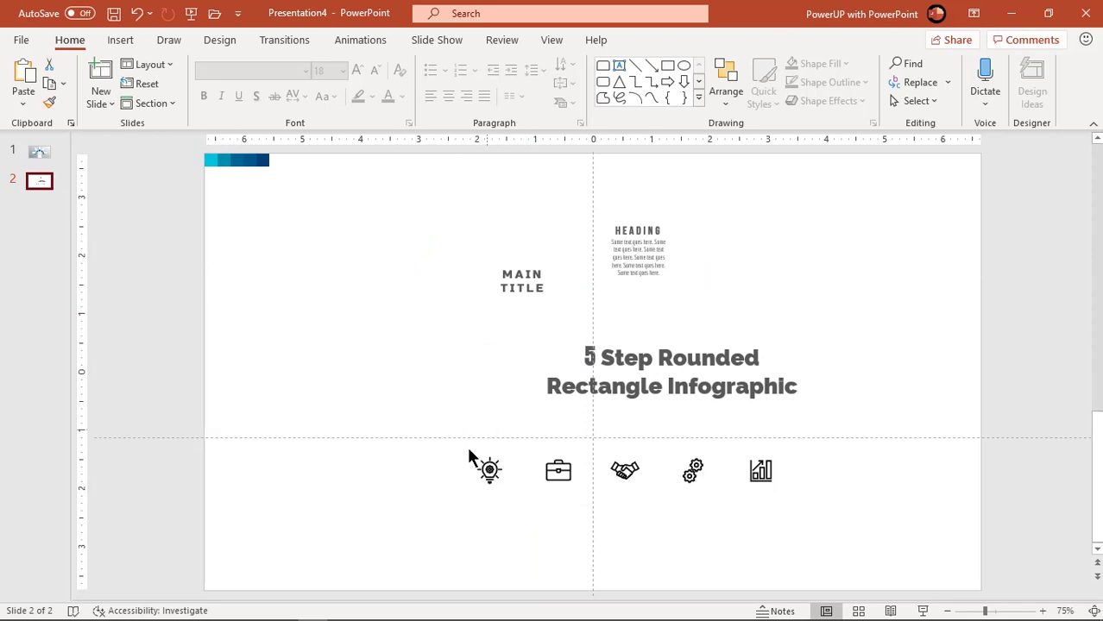
{"action": "left_click_drag", "start_coordinate": [448, 437], "coordinate": [744, 510]}
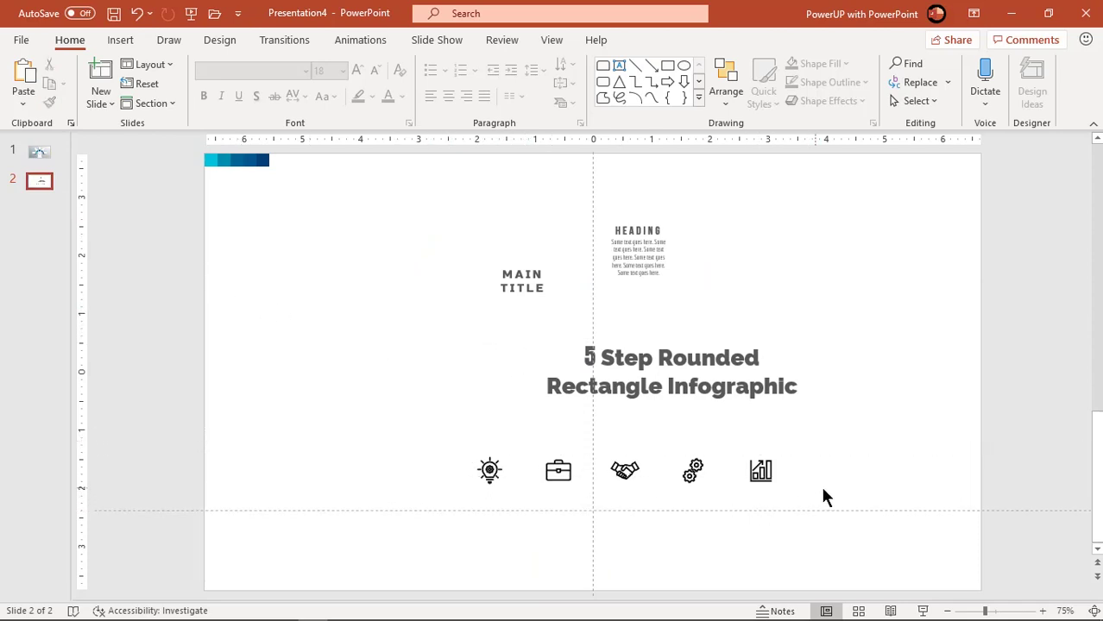
{"action": "left_click_drag", "start_coordinate": [823, 495], "coordinate": [346, 440]}
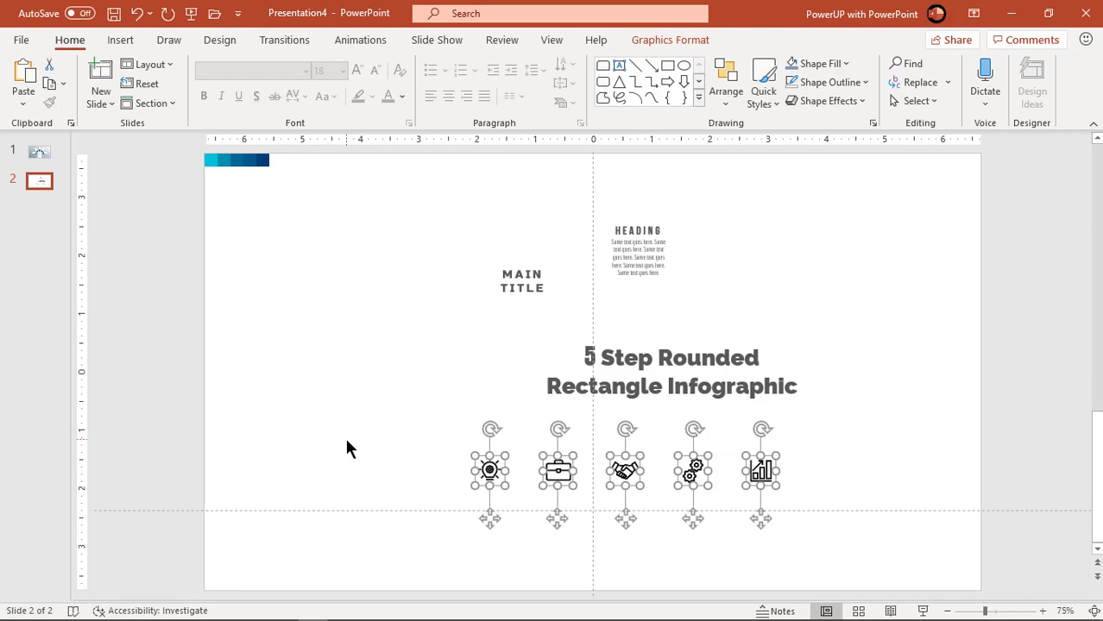
{"action": "left_click", "coordinate": [43, 152]}
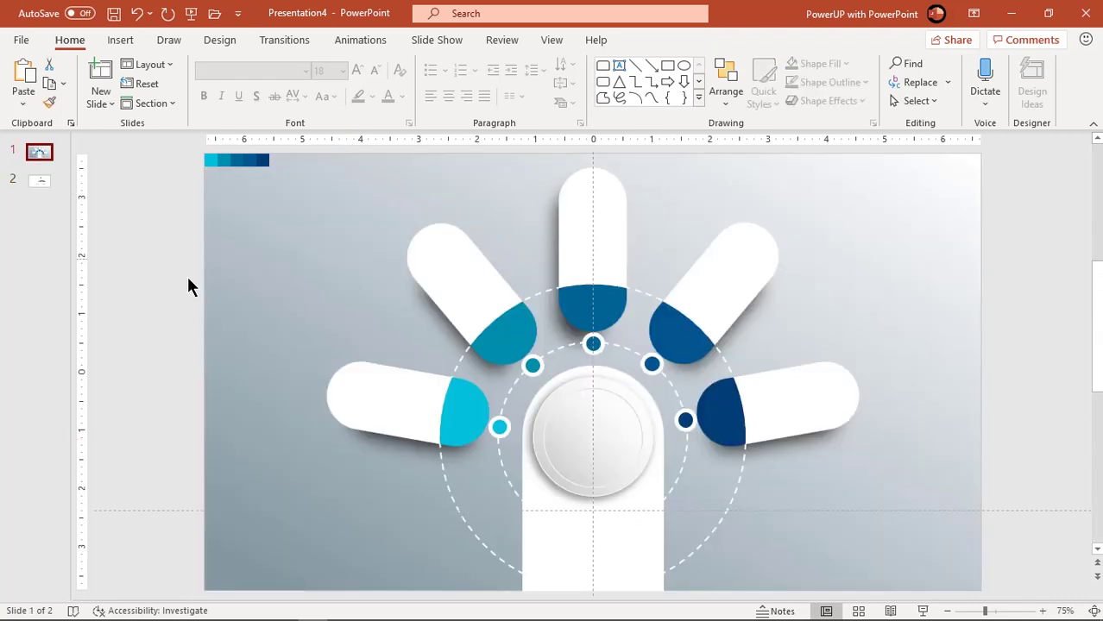
{"action": "key", "text": "ctrl+v"}
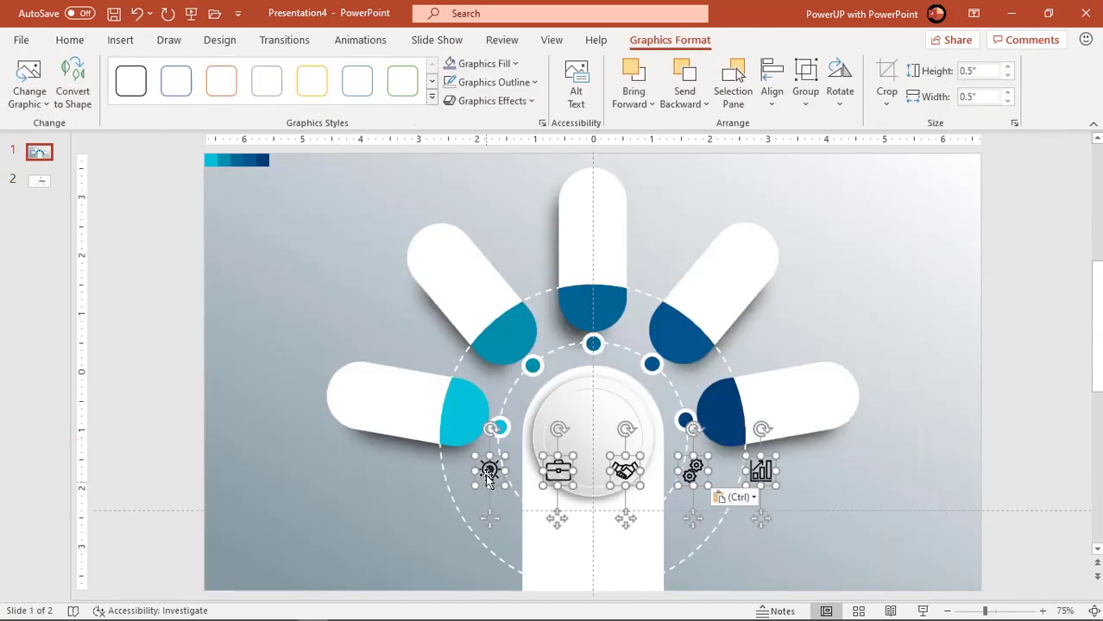
{"action": "left_click_drag", "start_coordinate": [488, 453], "coordinate": [319, 198]}
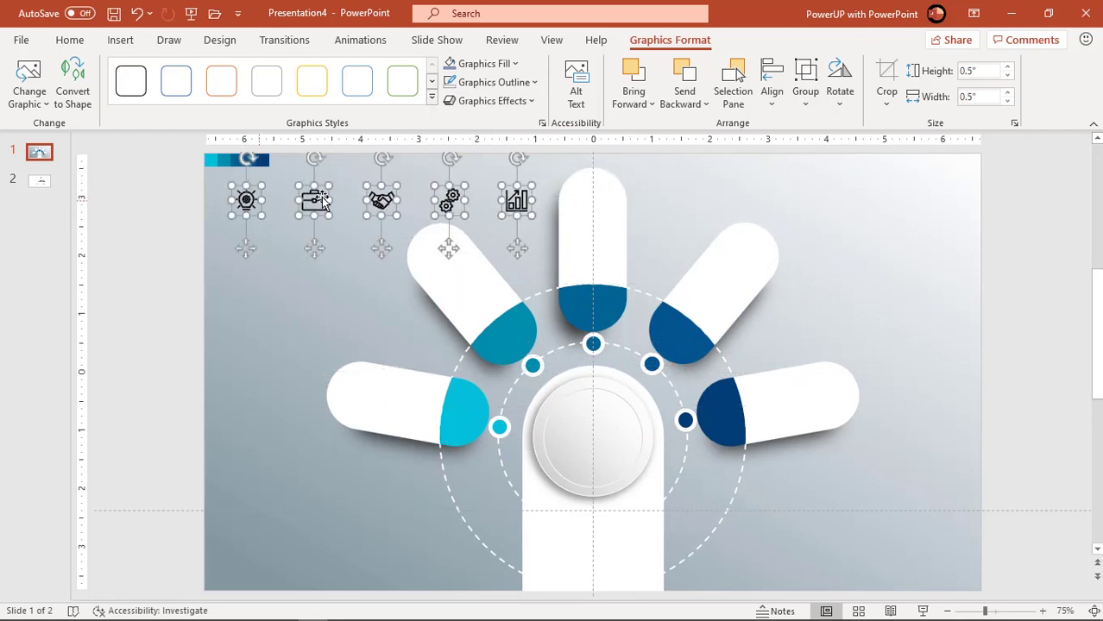
Set the graphics fill and outline of the five icons to white.
{"action": "left_click", "coordinate": [493, 67]}
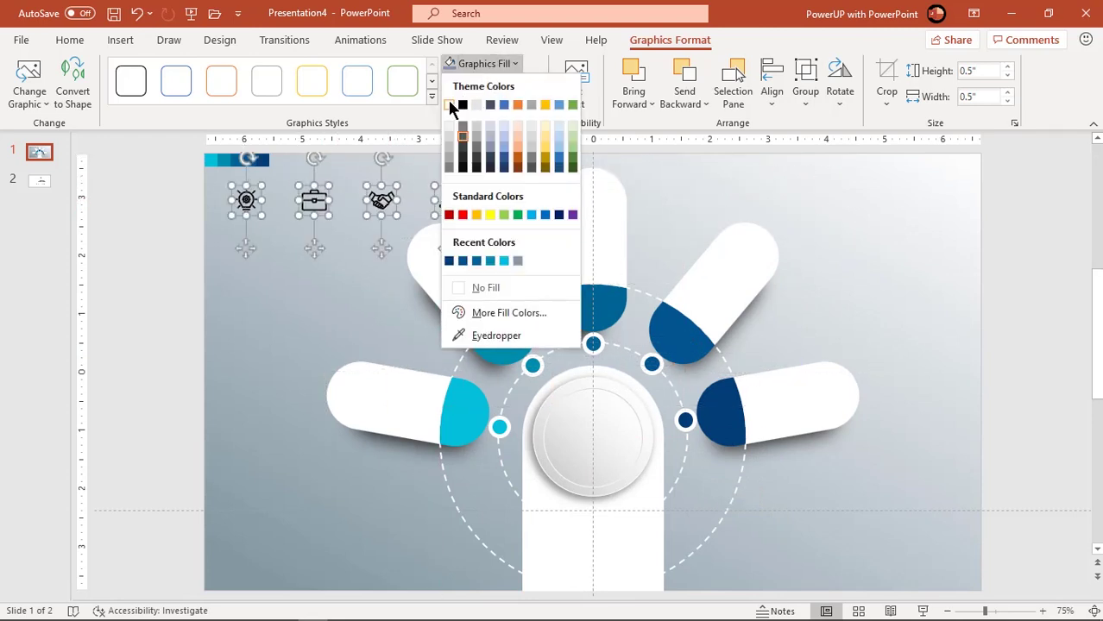
{"action": "left_click", "coordinate": [448, 100]}
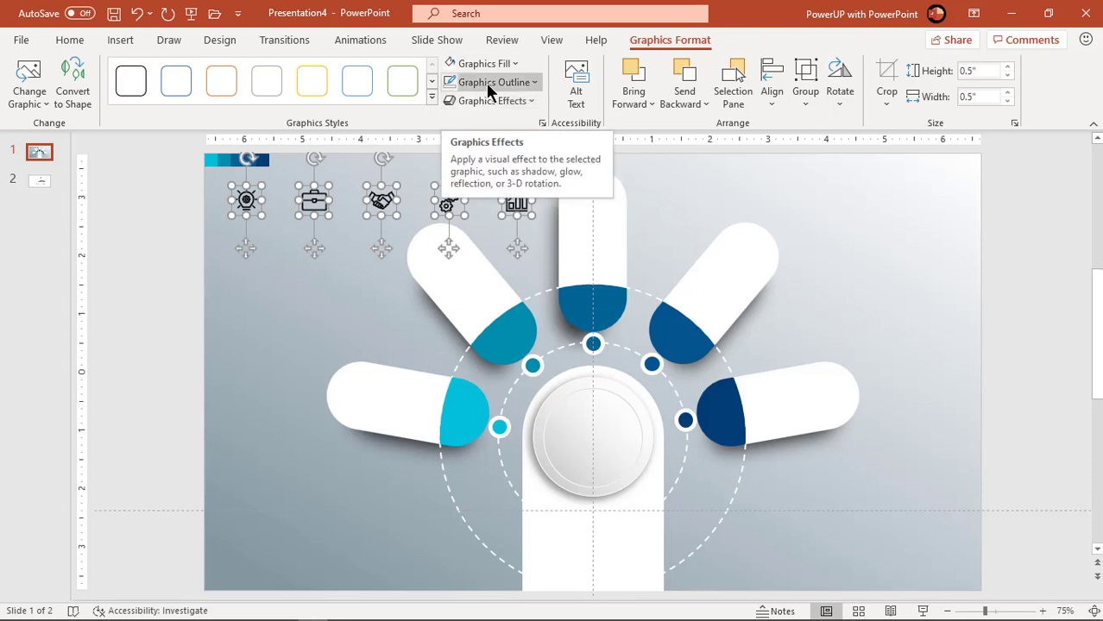
{"action": "left_click", "coordinate": [486, 83]}
{"action": "left_click", "coordinate": [449, 123]}
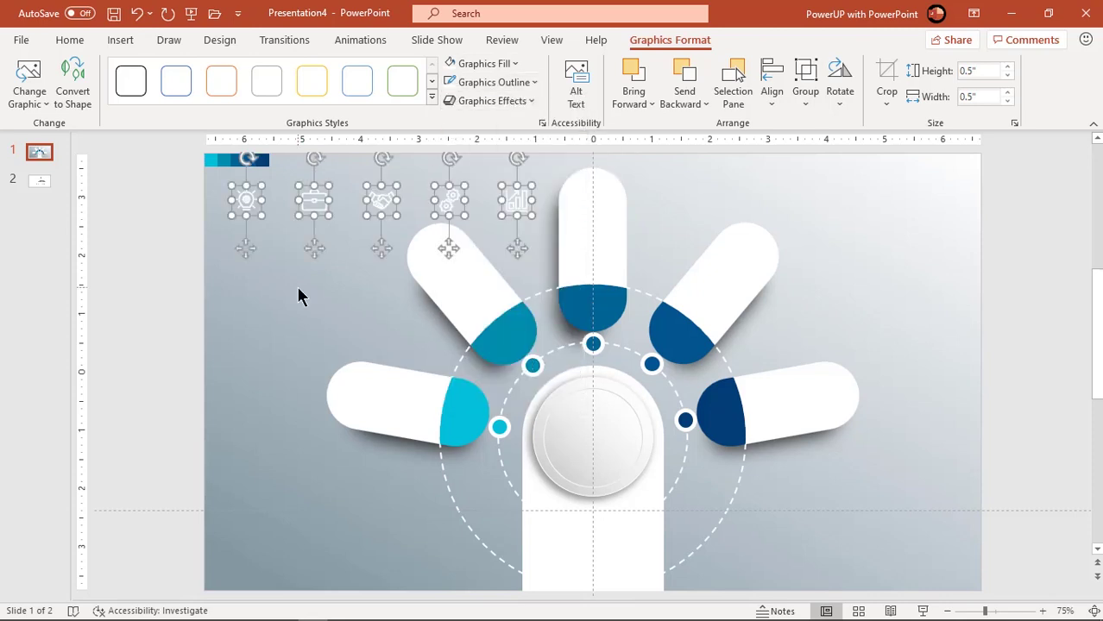
{"action": "left_click", "coordinate": [296, 286]}
Place the lightbulb, briefcase, handshake, gears and chart icons on the five blue-toned pieces, in order from left to right.
{"action": "left_click_drag", "start_coordinate": [246, 202], "coordinate": [463, 414]}
{"action": "left_click_drag", "start_coordinate": [313, 204], "coordinate": [509, 340]}
{"action": "left_click_drag", "start_coordinate": [381, 200], "coordinate": [592, 307]}
{"action": "left_click_drag", "start_coordinate": [449, 200], "coordinate": [675, 338]}
{"action": "left_click_drag", "start_coordinate": [516, 200], "coordinate": [721, 417]}
Copy the HEADING text box from slide 2 onto the top white shape and place a duplicate beside the upper-right white shape.
{"action": "left_click", "coordinate": [39, 180]}
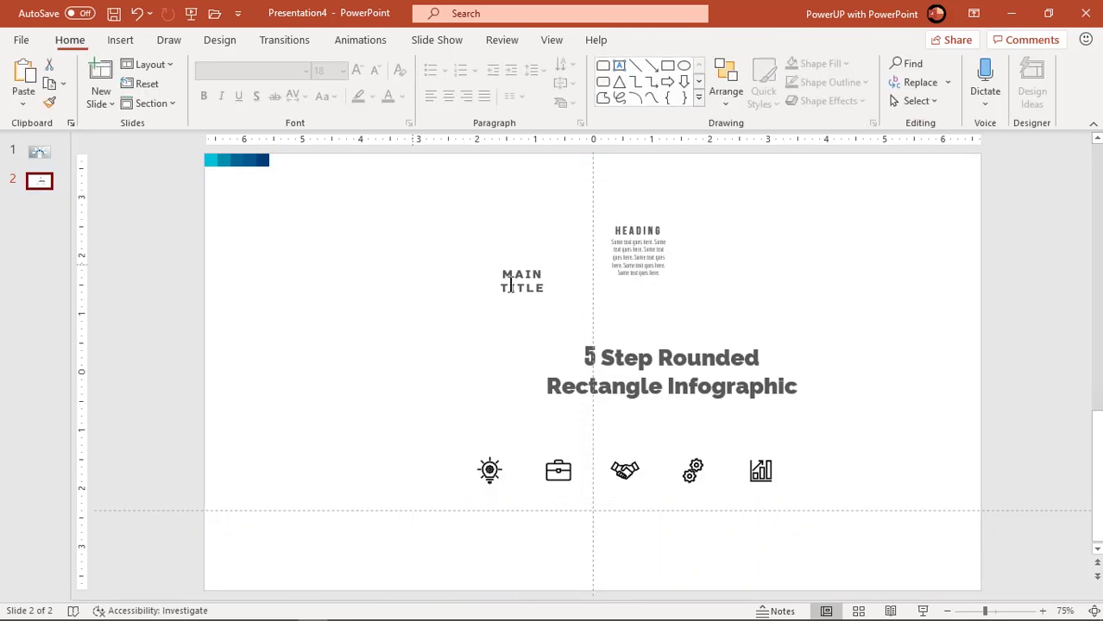
{"action": "left_click", "coordinate": [632, 285]}
{"action": "key", "text": "ctrl+c"}
{"action": "left_click", "coordinate": [39, 153]}
{"action": "key", "text": "ctrl+v"}
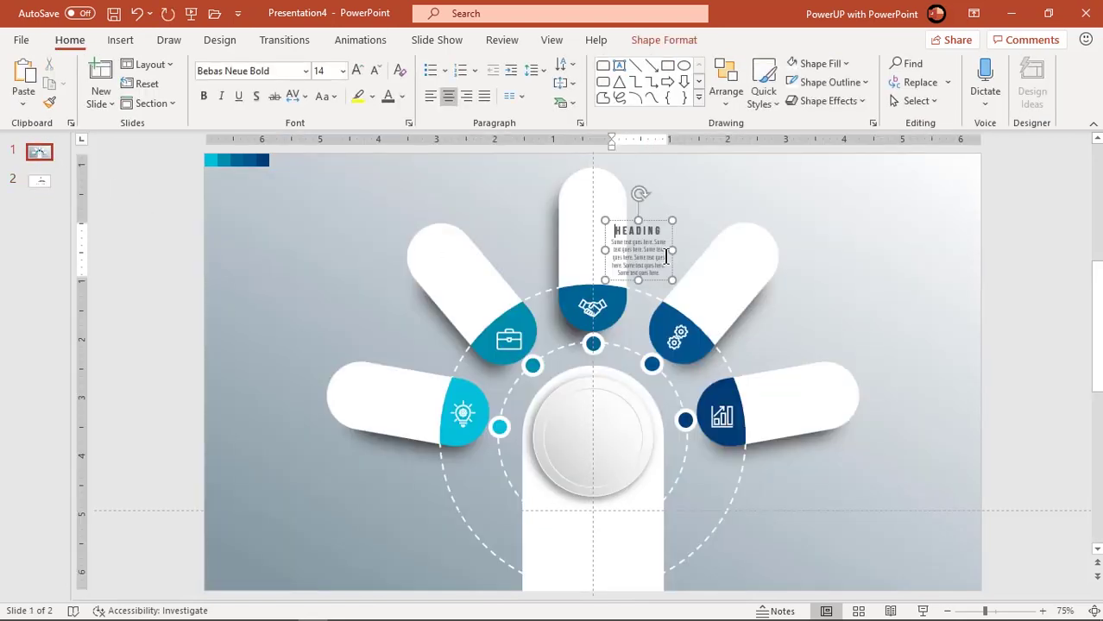
{"action": "left_click_drag", "start_coordinate": [665, 255], "coordinate": [858, 249]}
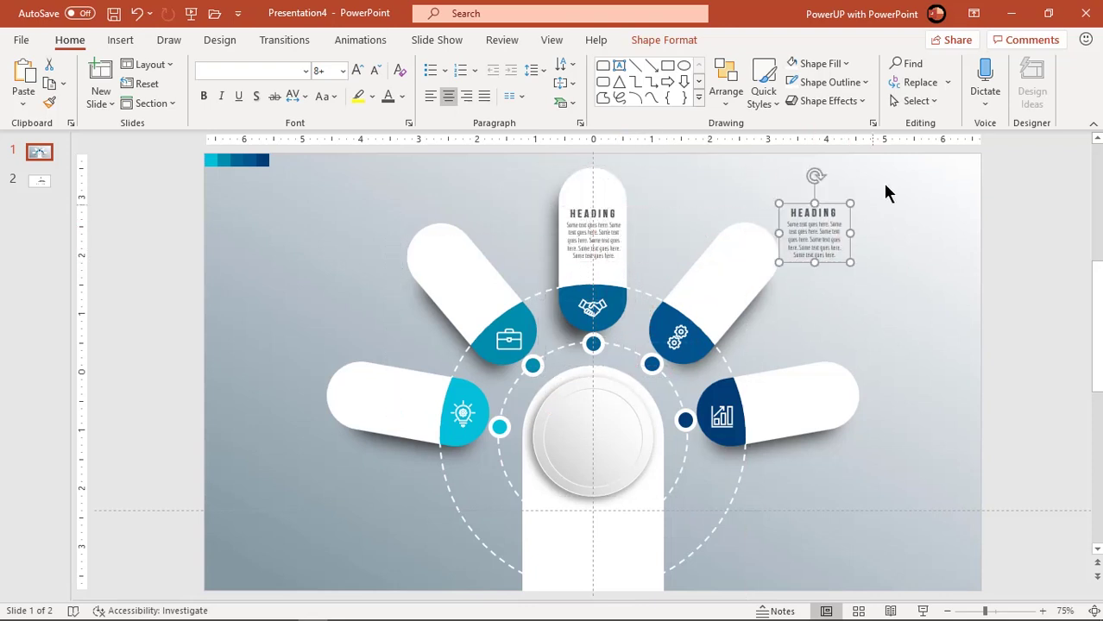
Rotate the duplicate heading text box to 40° and place it on the upper-right white shape.
{"action": "left_click", "coordinate": [670, 45]}
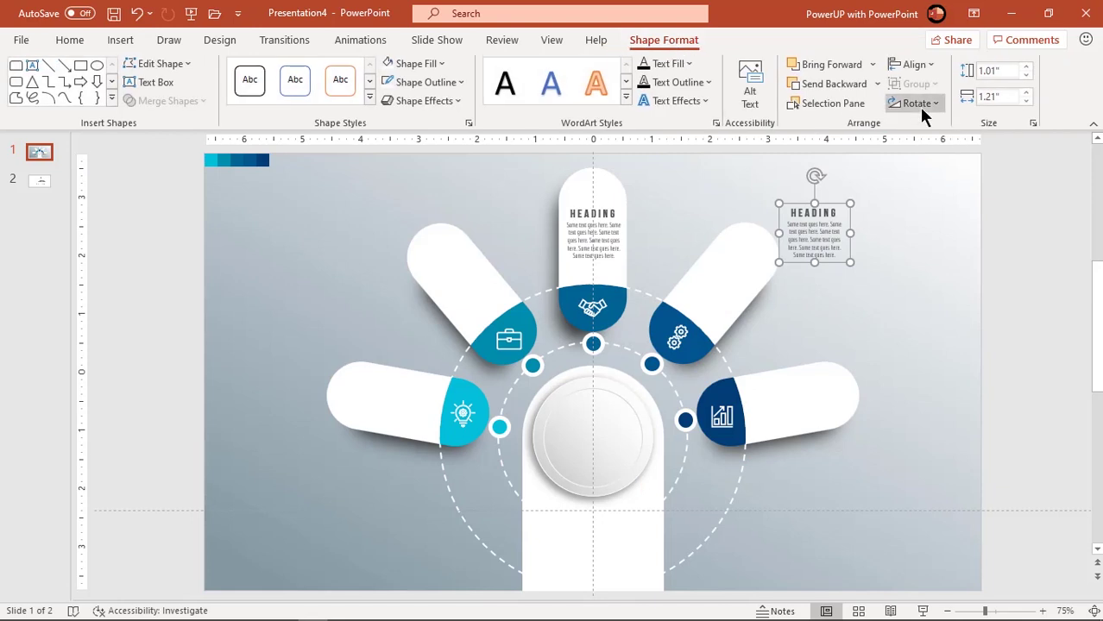
{"action": "left_click", "coordinate": [918, 105]}
{"action": "left_click", "coordinate": [939, 217]}
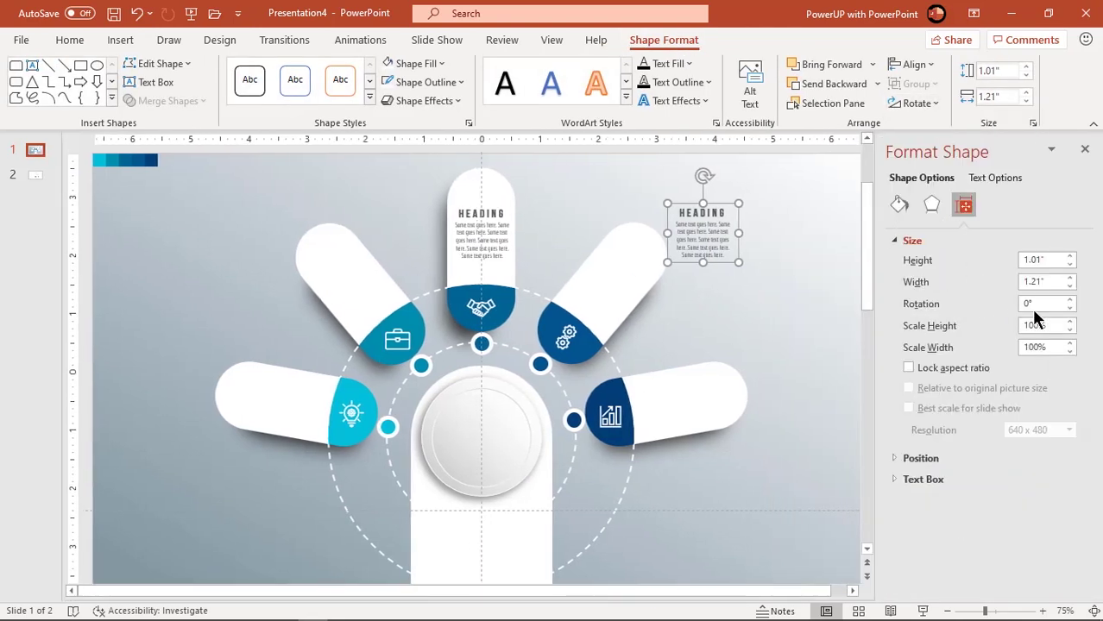
{"action": "type", "text": "40"}
{"action": "key", "text": "Return"}
{"action": "left_click_drag", "start_coordinate": [722, 270], "coordinate": [628, 323]}
{"action": "left_click", "coordinate": [691, 322]}
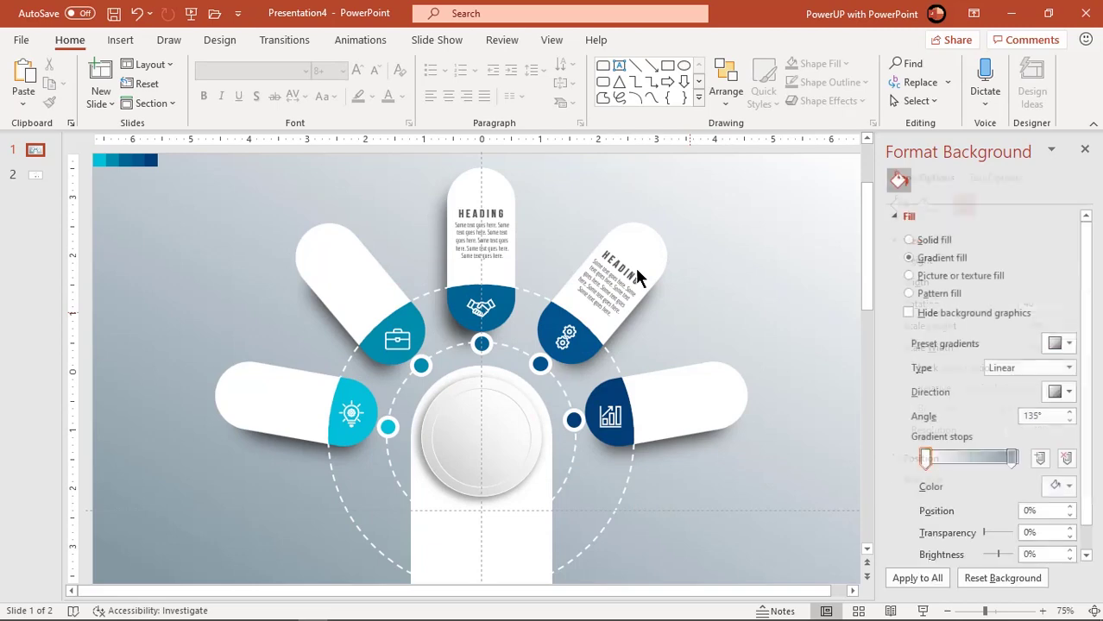
Duplicate the upper-right heading text box, rotate the copy to 80° and place it on the rightmost white shape.
{"action": "left_click", "coordinate": [635, 268]}
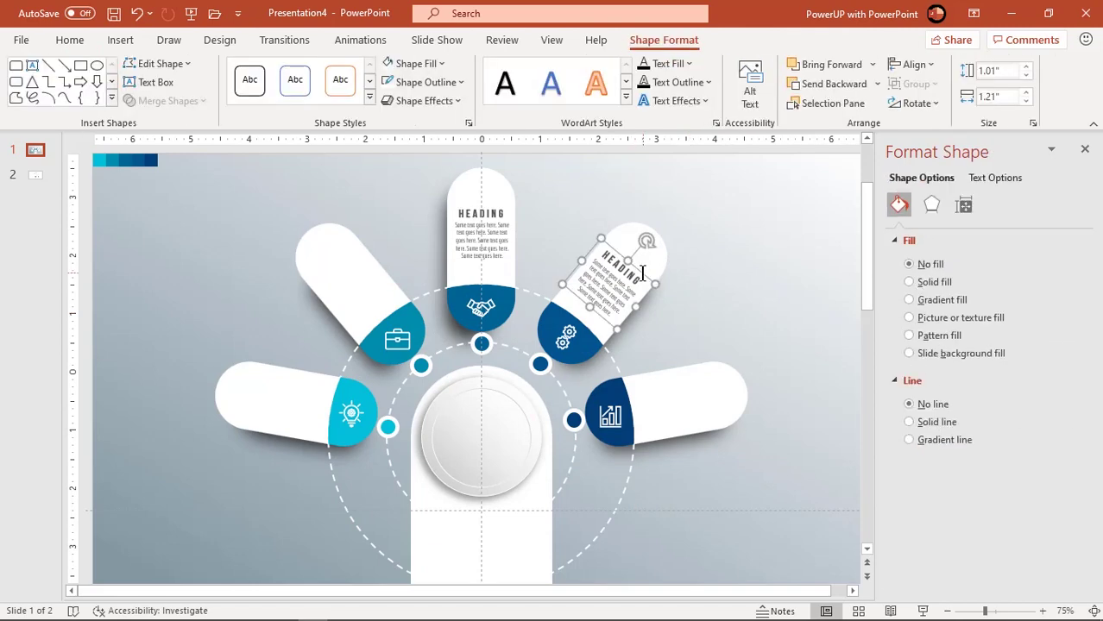
{"action": "left_click_drag", "start_coordinate": [642, 274], "coordinate": [732, 307]}
{"action": "left_click", "coordinate": [919, 102]}
{"action": "left_click", "coordinate": [941, 216]}
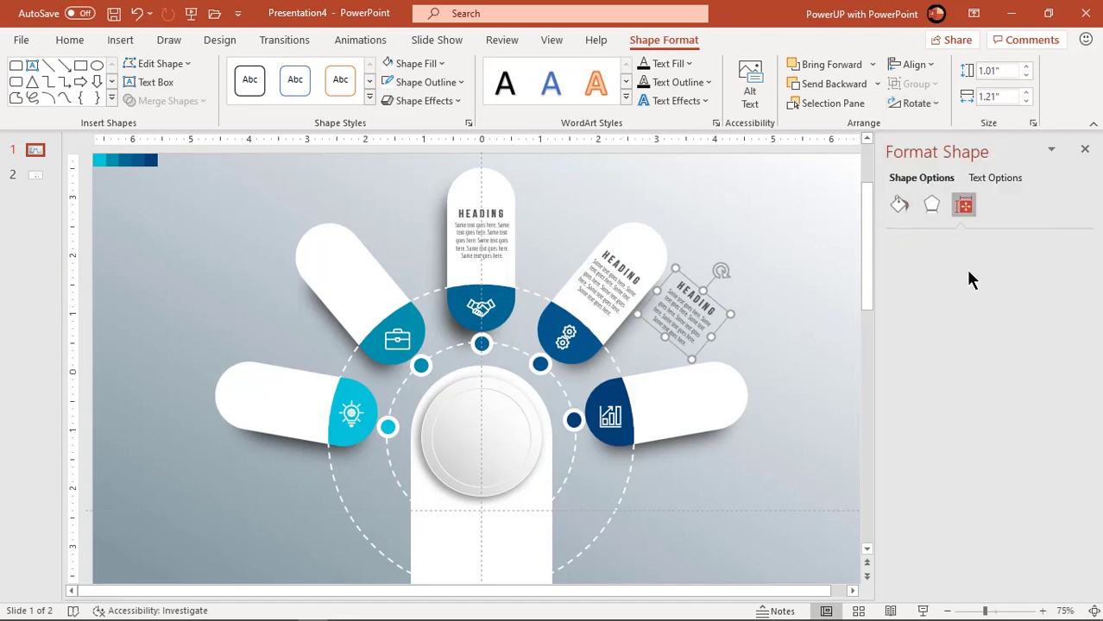
{"action": "type", "text": "80"}
{"action": "key", "text": "Return"}
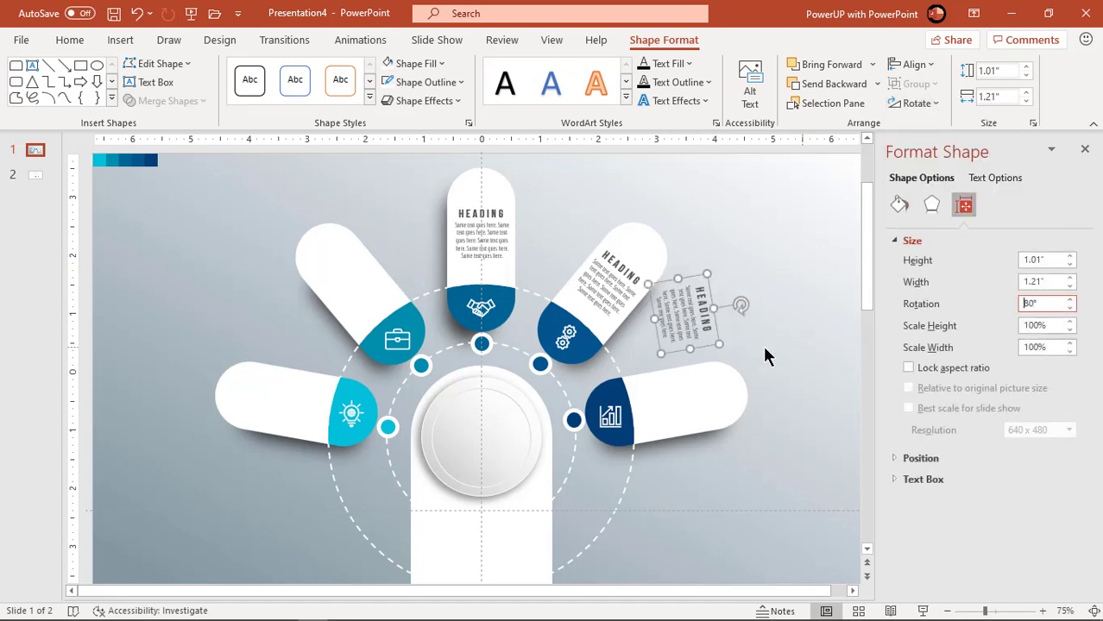
{"action": "left_click_drag", "start_coordinate": [712, 350], "coordinate": [699, 433]}
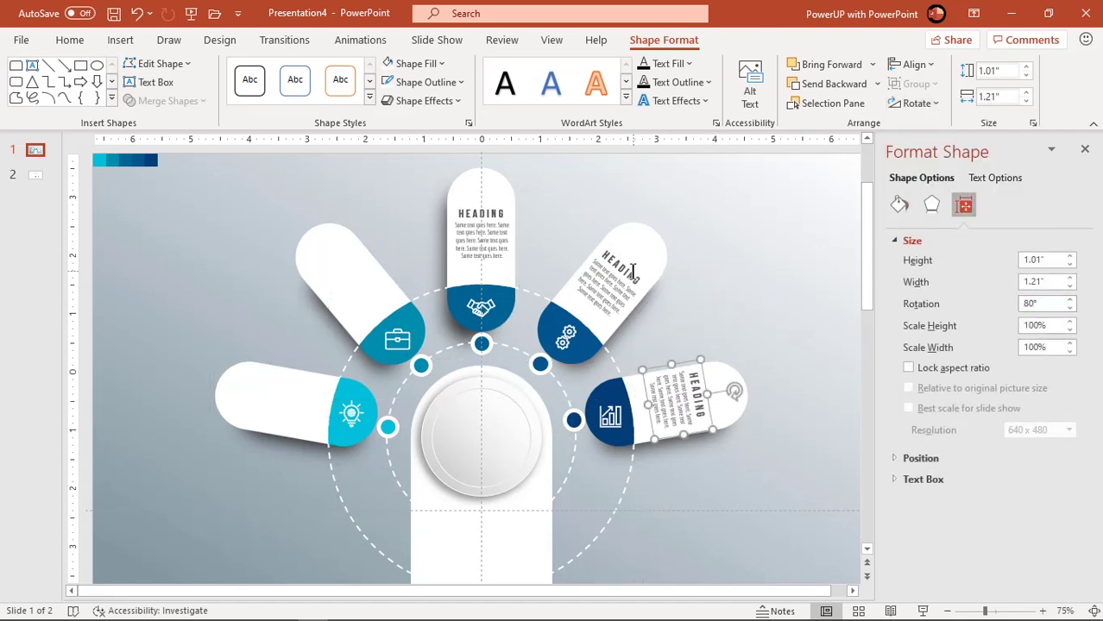
Add another copy of the 40° heading text box, flip it horizontally and place it on the upper-left white shape.
{"action": "key", "text": "ctrl+v"}
{"action": "left_click", "coordinate": [921, 103]}
{"action": "left_click", "coordinate": [932, 197]}
{"action": "left_click_drag", "start_coordinate": [713, 303], "coordinate": [392, 286]}
Duplicate the rightmost heading text box, flip the copy horizontally and place it on the leftmost white shape.
{"action": "left_click", "coordinate": [704, 397]}
{"action": "key", "text": "ctrl+d"}
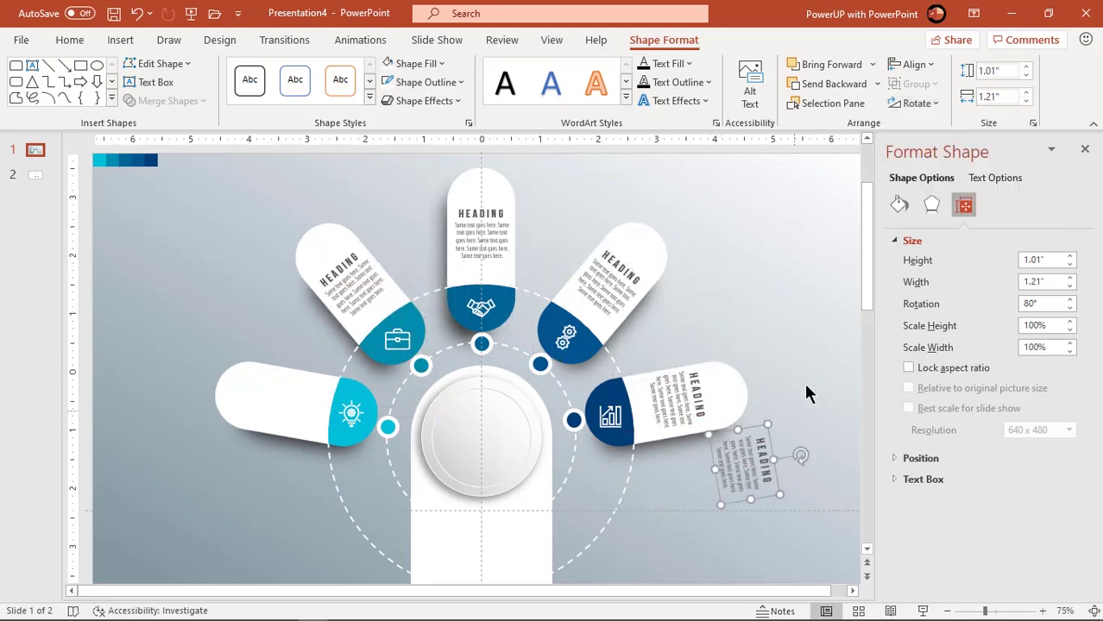
{"action": "left_click", "coordinate": [922, 103]}
{"action": "left_click", "coordinate": [925, 193]}
{"action": "left_click_drag", "start_coordinate": [781, 434], "coordinate": [315, 371]}
{"action": "left_click", "coordinate": [1085, 150]}
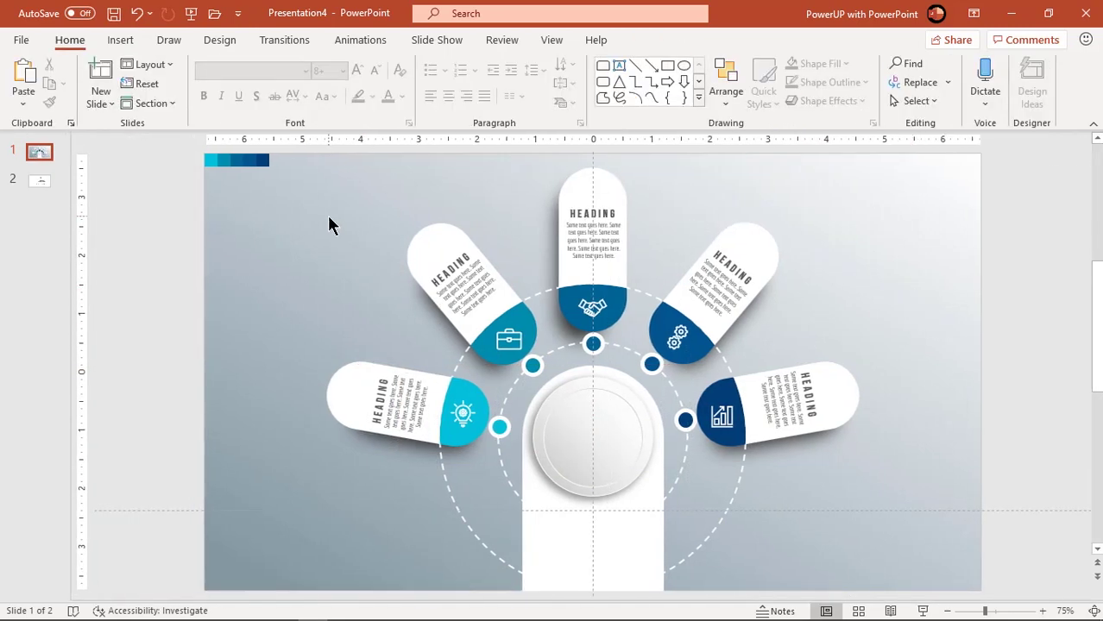
Remove the blue color swatches from slide 1 and copy the MAIN TITLE text box from slide 2 onto the central button.
{"action": "left_click_drag", "start_coordinate": [328, 224], "coordinate": [170, 158]}
{"action": "left_click", "coordinate": [41, 181]}
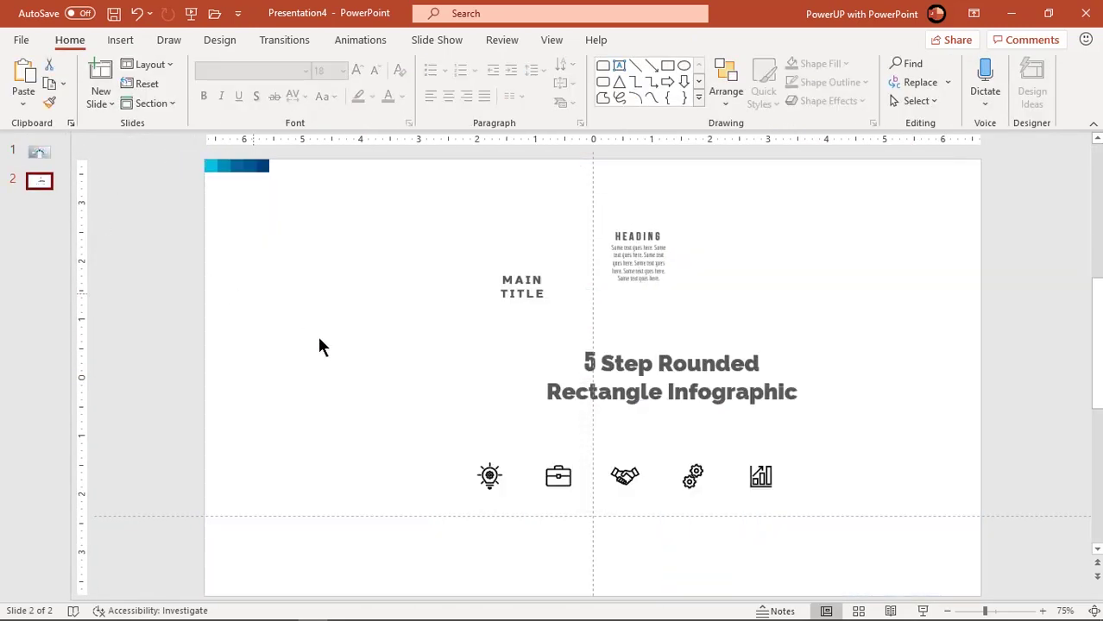
{"action": "left_click", "coordinate": [613, 412]}
{"action": "left_click", "coordinate": [523, 302]}
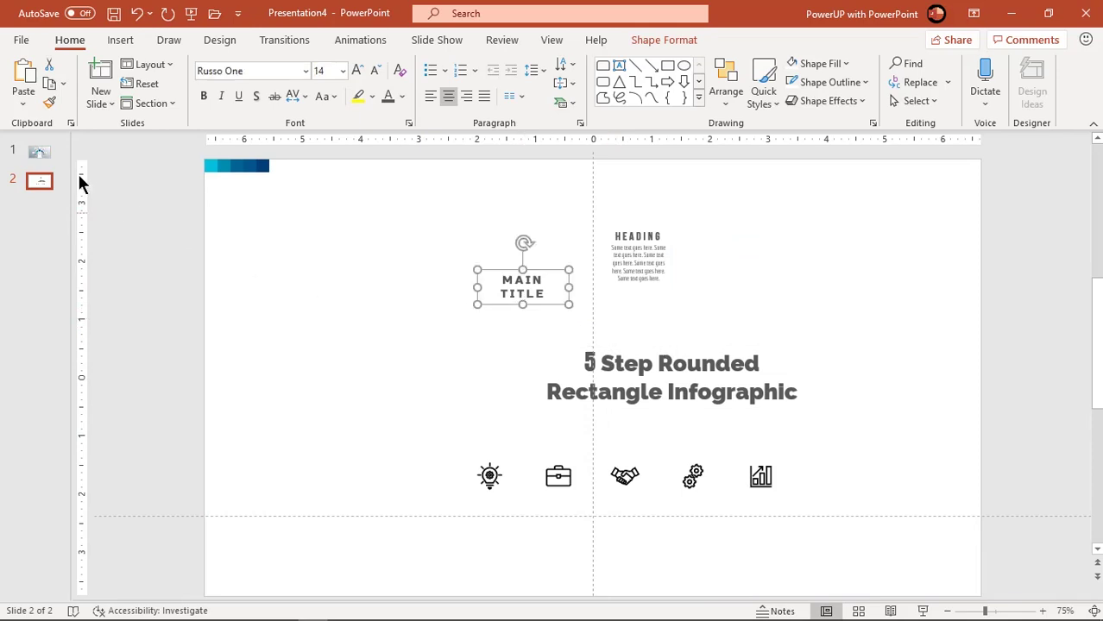
{"action": "left_click", "coordinate": [39, 153]}
{"action": "key", "text": "ctrl+v"}
{"action": "left_click_drag", "start_coordinate": [546, 306], "coordinate": [622, 462]}
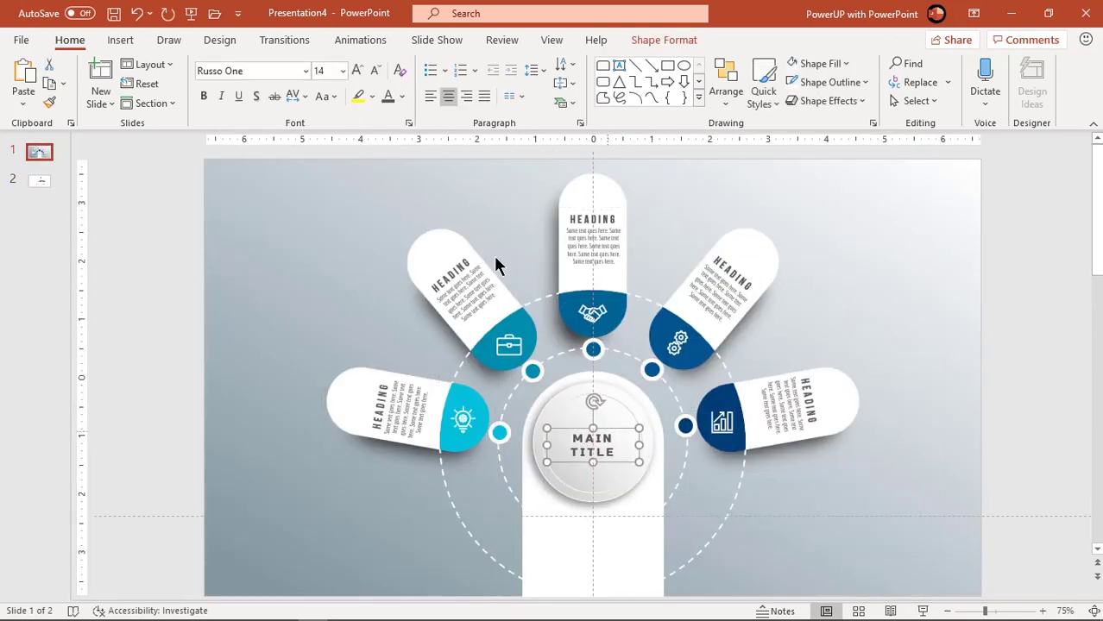
Increase the MAIN TITLE font size by two increments and reposition the text slightly higher on the central button.
{"action": "left_click", "coordinate": [356, 70]}
{"action": "left_click", "coordinate": [357, 70]}
{"action": "left_click_drag", "start_coordinate": [613, 431], "coordinate": [611, 426]}
{"action": "left_click", "coordinate": [291, 359]}
Copy the "5 Step Rounded Rectangle Infographic" title from slide 2 and place it in slide 1's upper-right corner.
{"action": "left_click", "coordinate": [39, 182]}
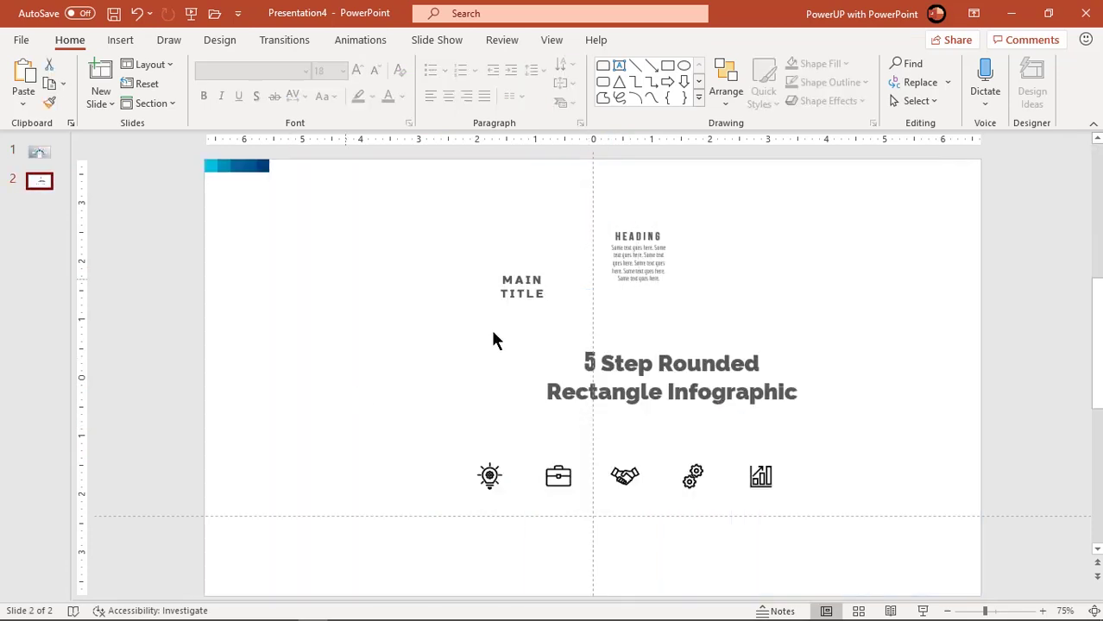
{"action": "left_click", "coordinate": [635, 399]}
{"action": "left_click", "coordinate": [39, 152]}
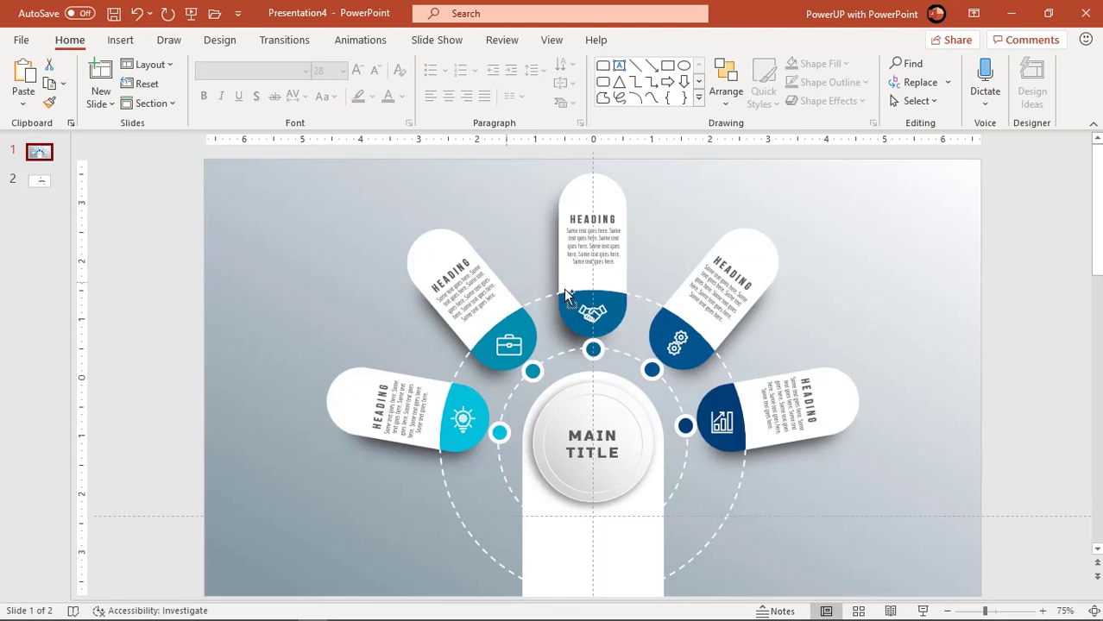
{"action": "key", "text": "ctrl+v"}
{"action": "left_click_drag", "start_coordinate": [652, 406], "coordinate": [793, 222]}
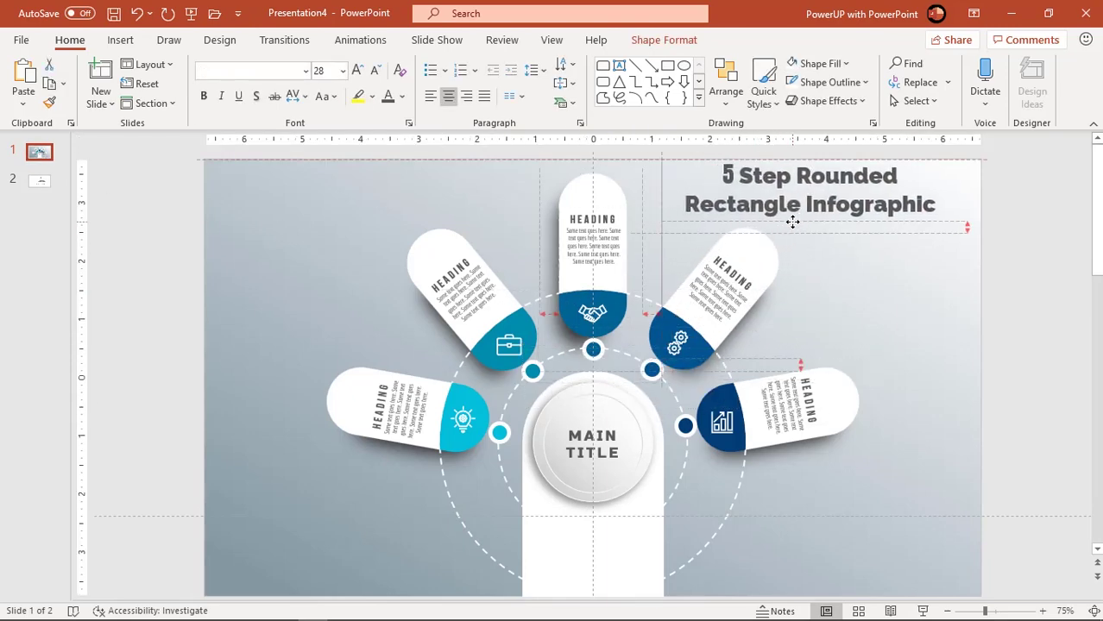